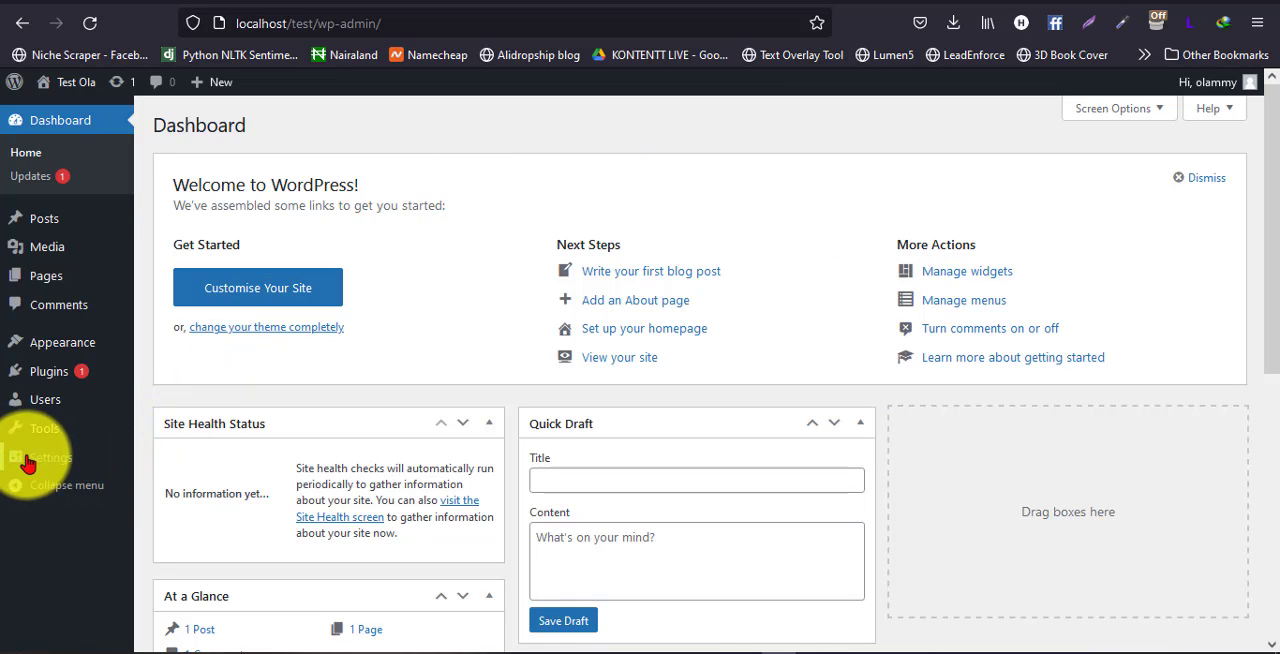
# Set the site's permalink structure to Post name and save the permalink settings
pyautogui.moveTo(34, 460)
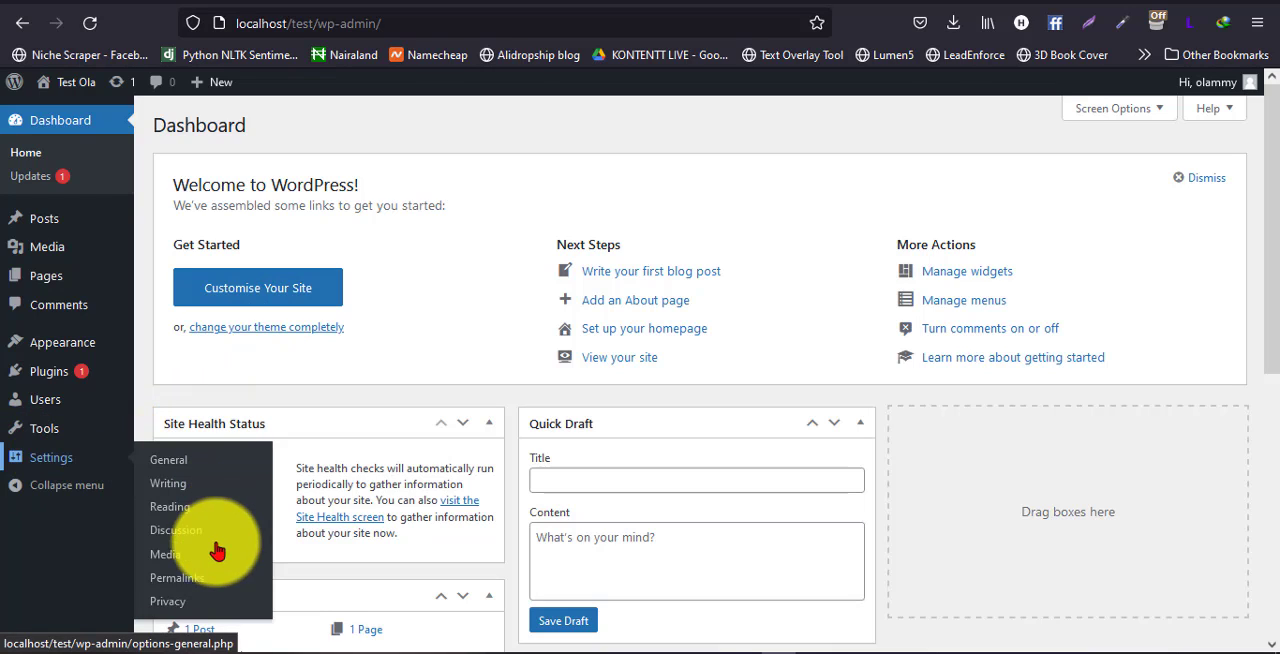
pyautogui.click(190, 583)
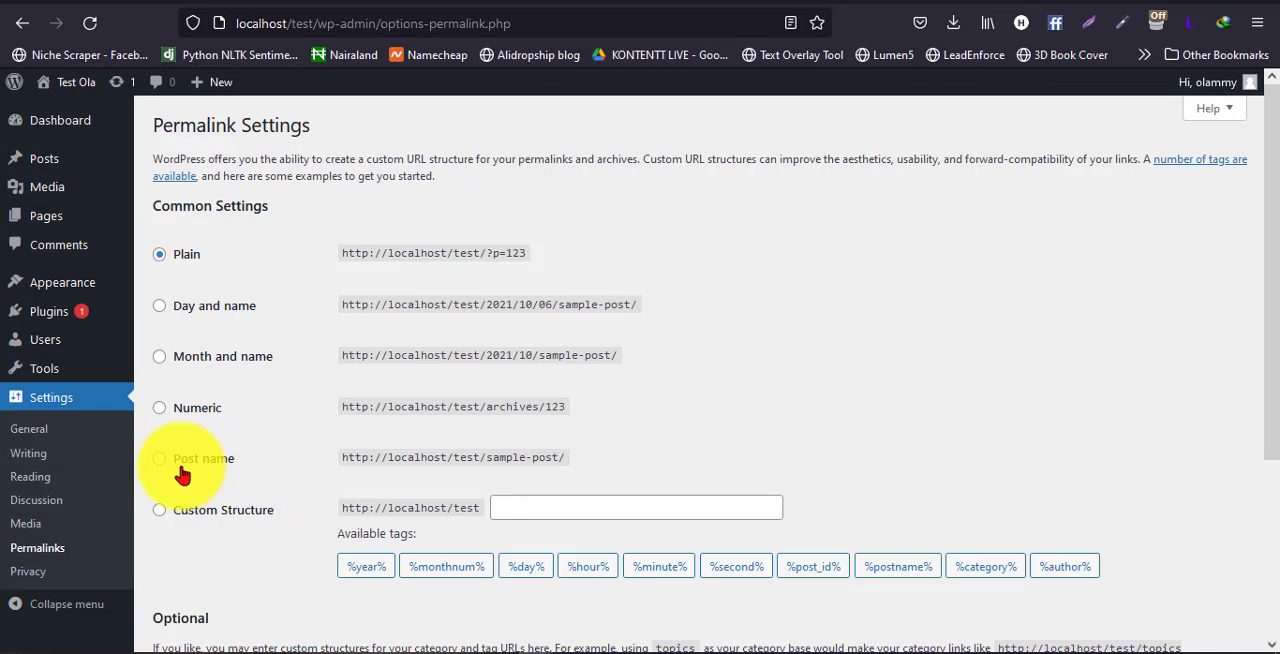
pyautogui.click(183, 462)
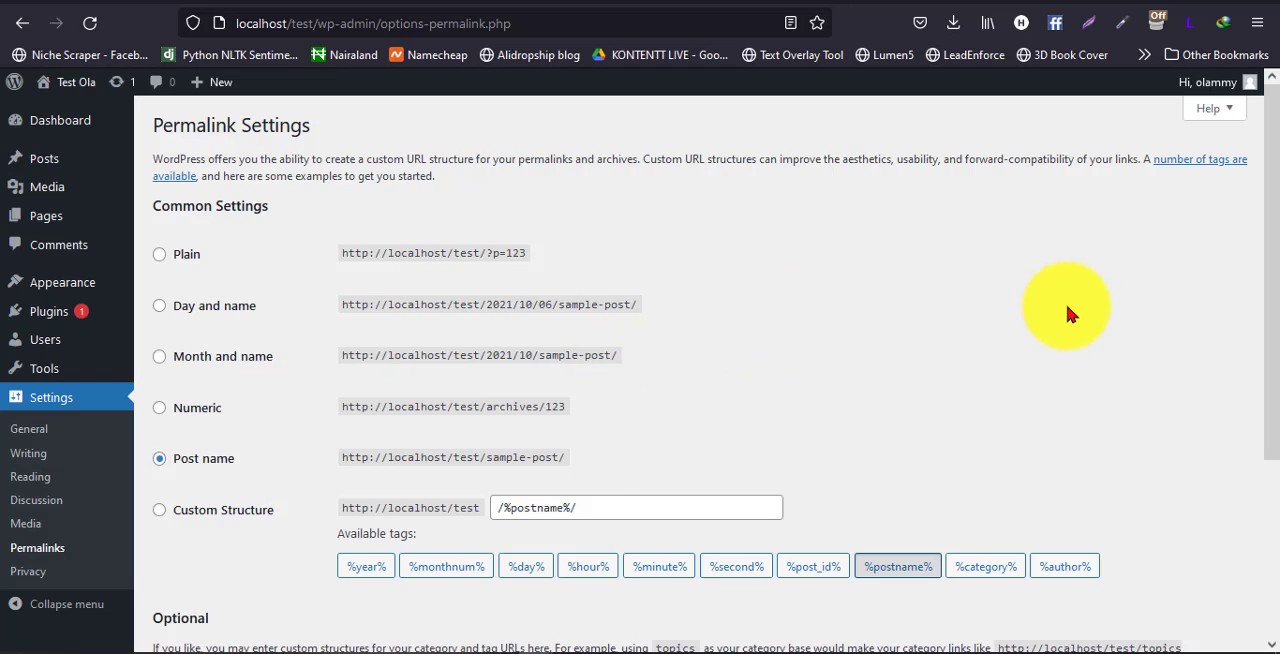
pyautogui.scroll(-5, 1062, 312)
pyautogui.scroll(3, 1058, 310)
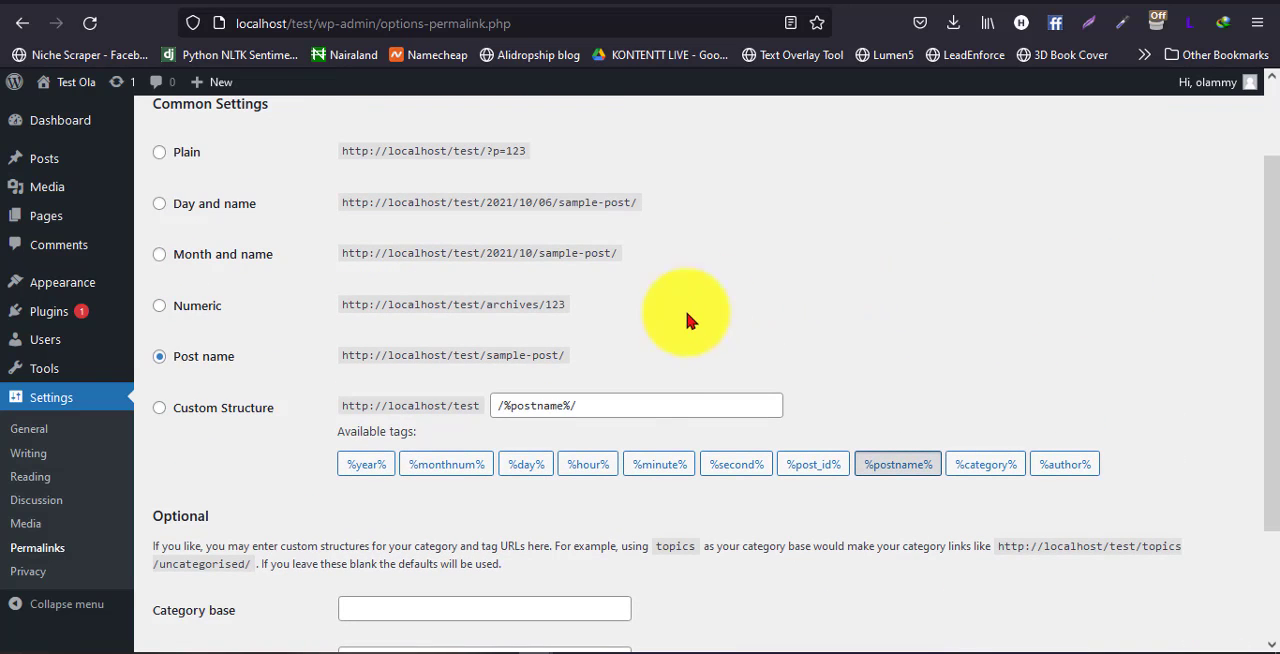
pyautogui.scroll(-3, 260, 420)
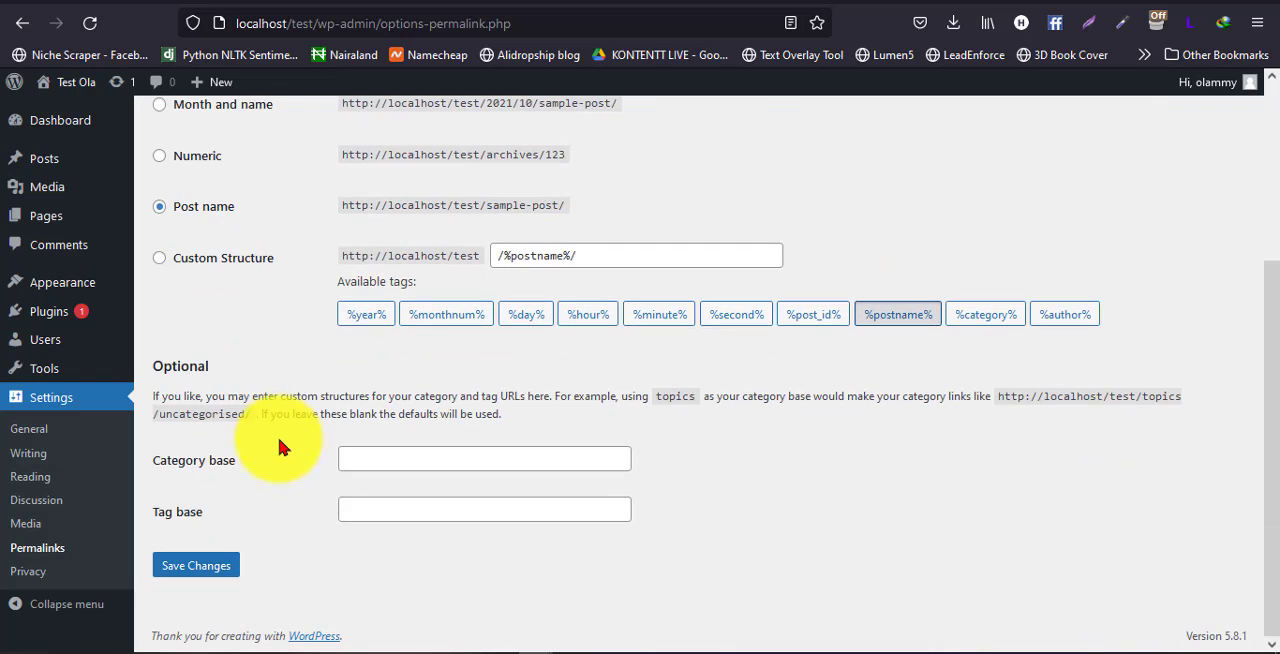
pyautogui.scroll(1, 253, 313)
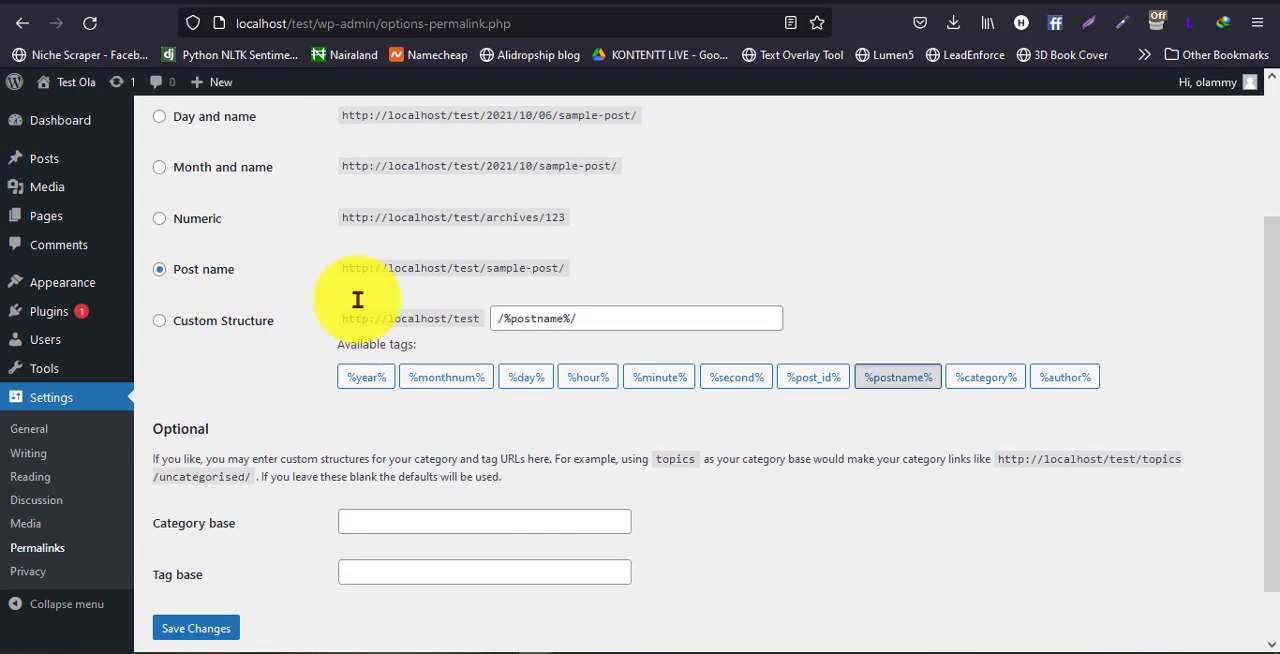
pyautogui.scroll(2, 380, 320)
pyautogui.scroll(-3, 441, 356)
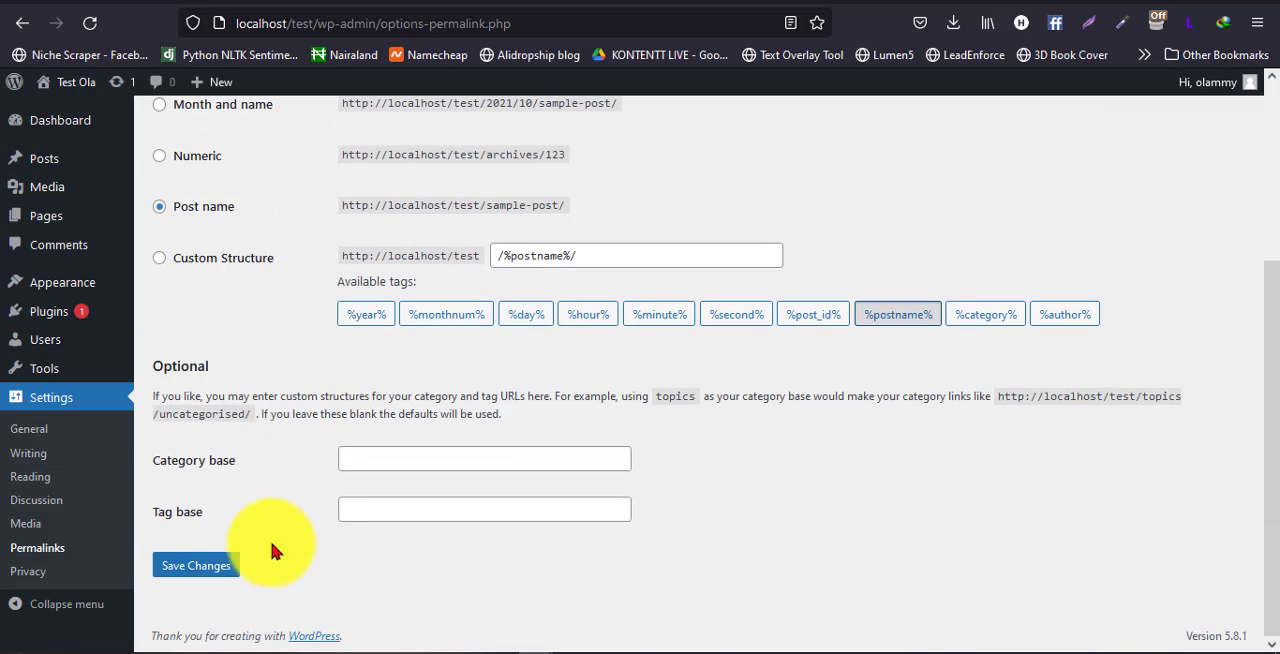
pyautogui.click(200, 564)
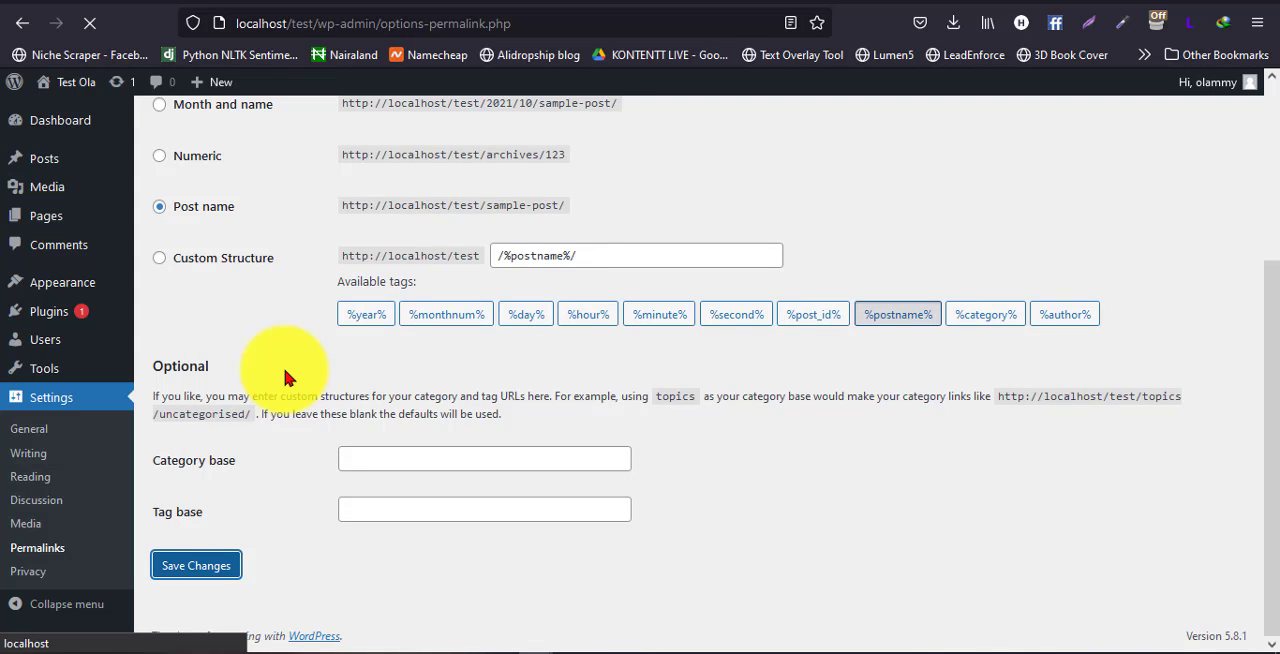
pyautogui.scroll(4, 285, 377)
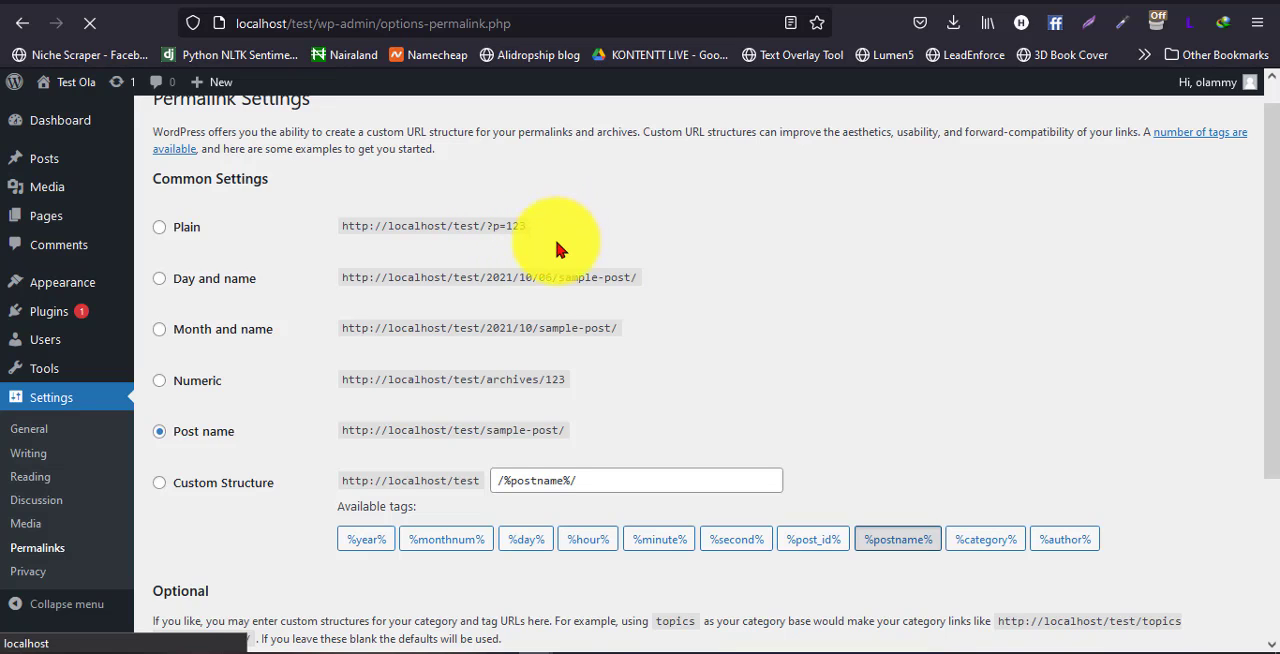
pyautogui.scroll(-1, 490, 270)
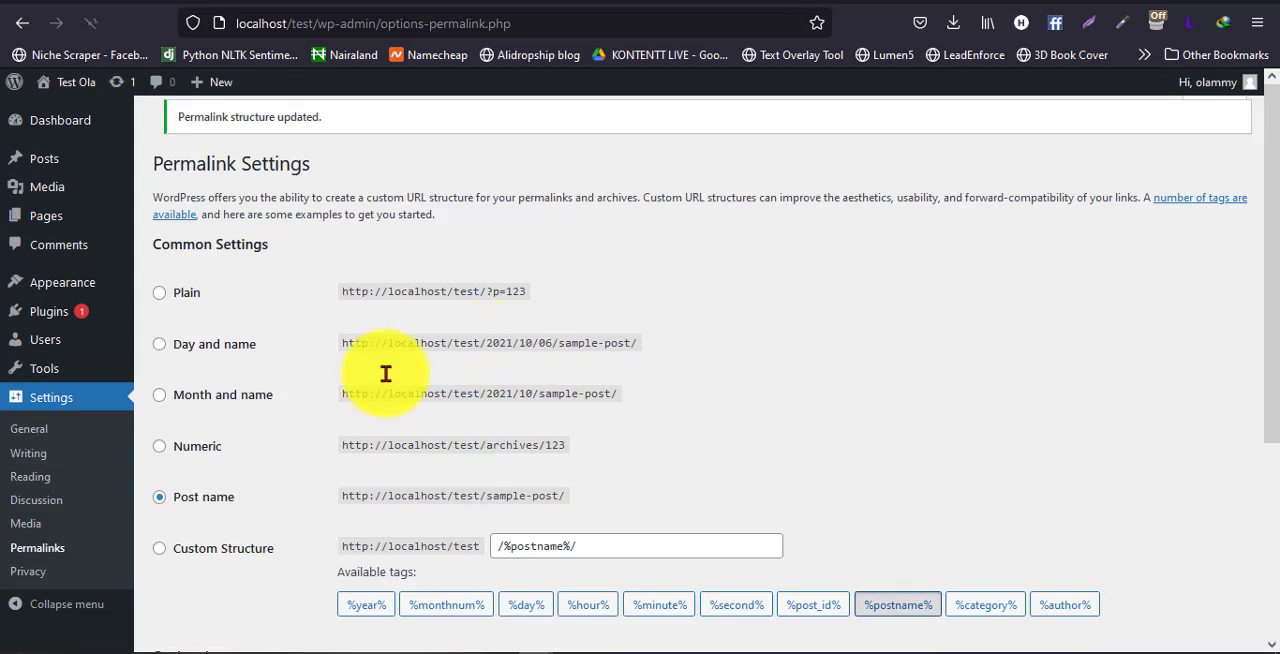
pyautogui.scroll(-2, 229, 430)
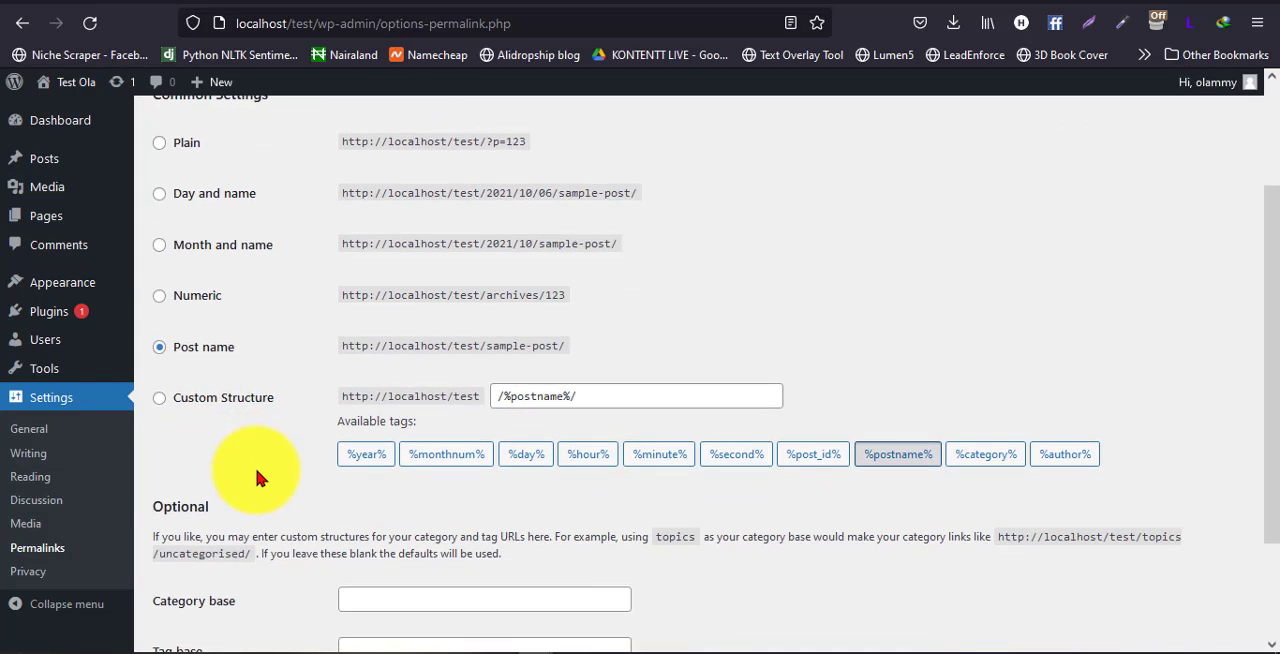
pyautogui.scroll(-2, 256, 474)
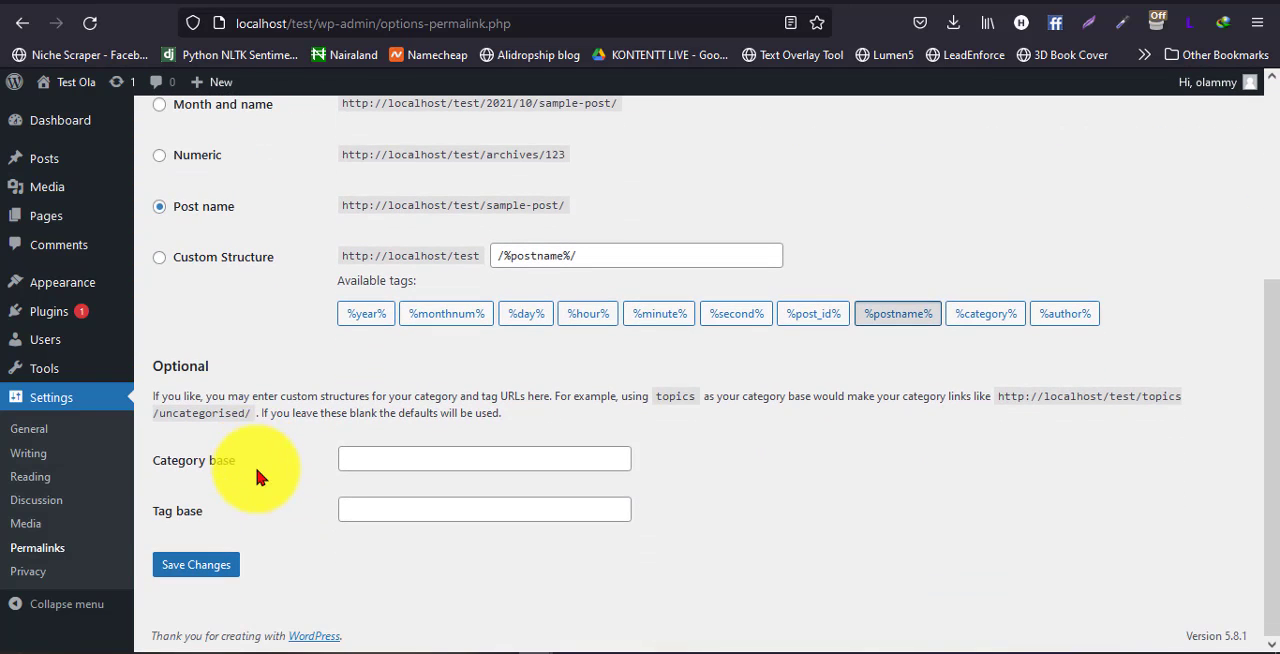
pyautogui.scroll(1, 256, 476)
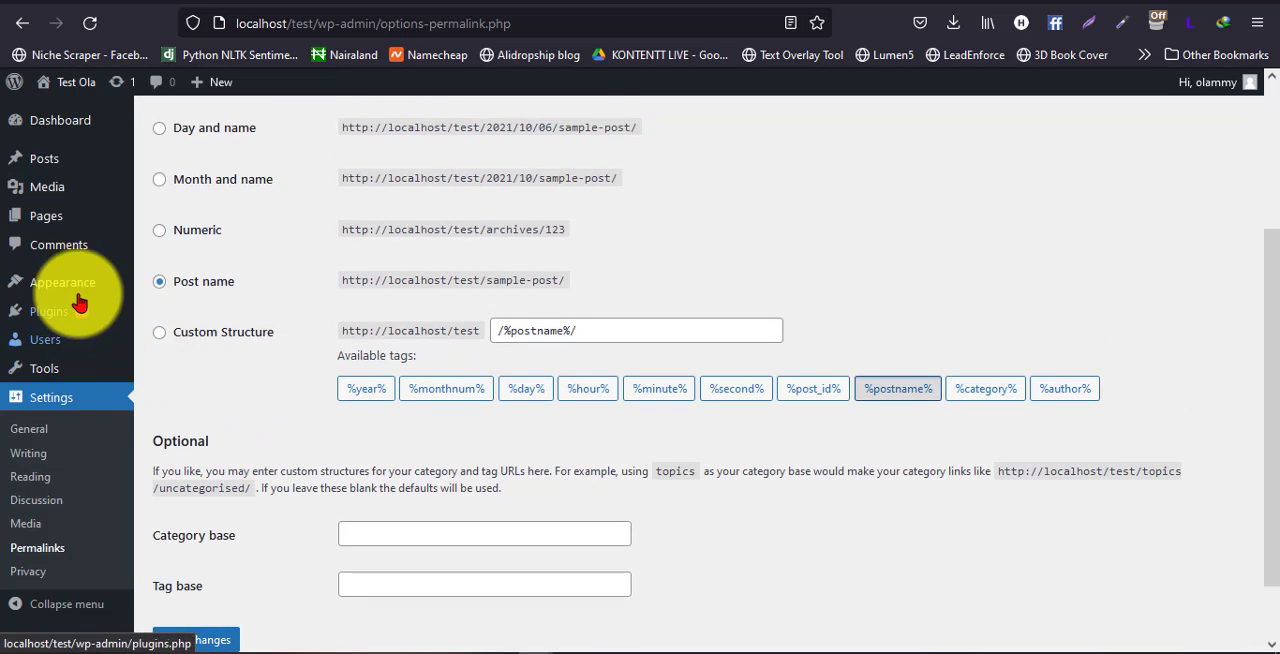
# Open the theme customiser in a separate browser tab and go to its Site Identity settings
pyautogui.moveTo(66, 283)
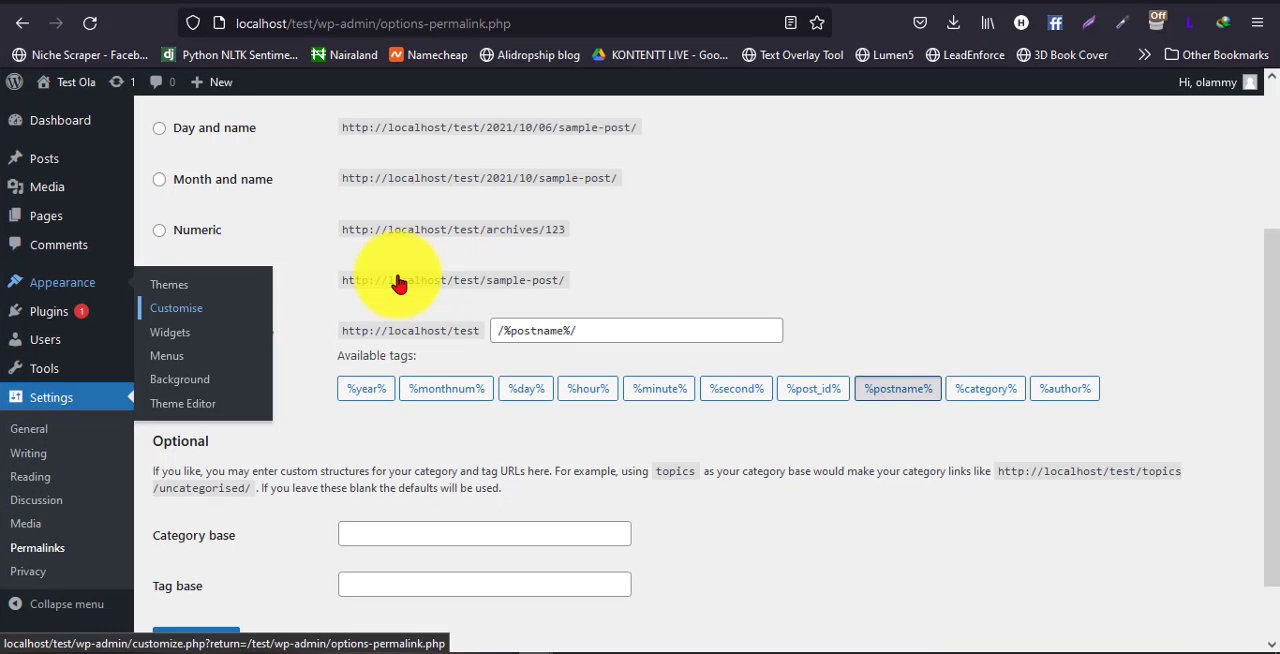
pyautogui.rightClick(185, 310)
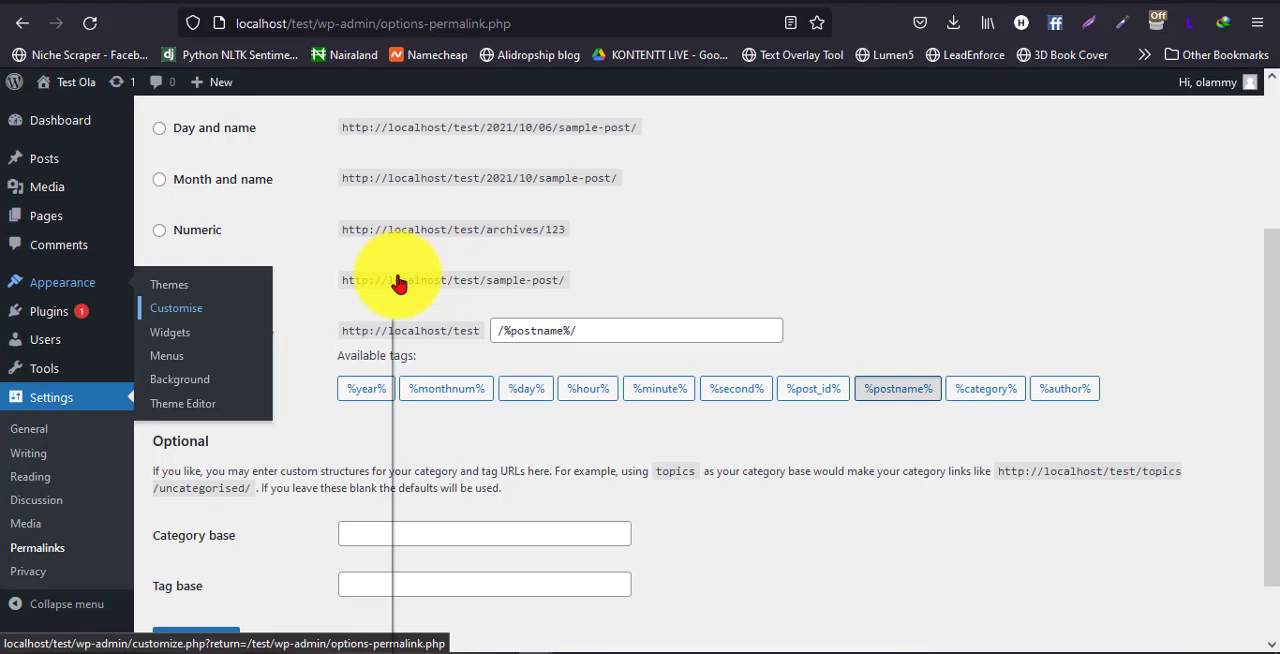
pyautogui.click(283, 337)
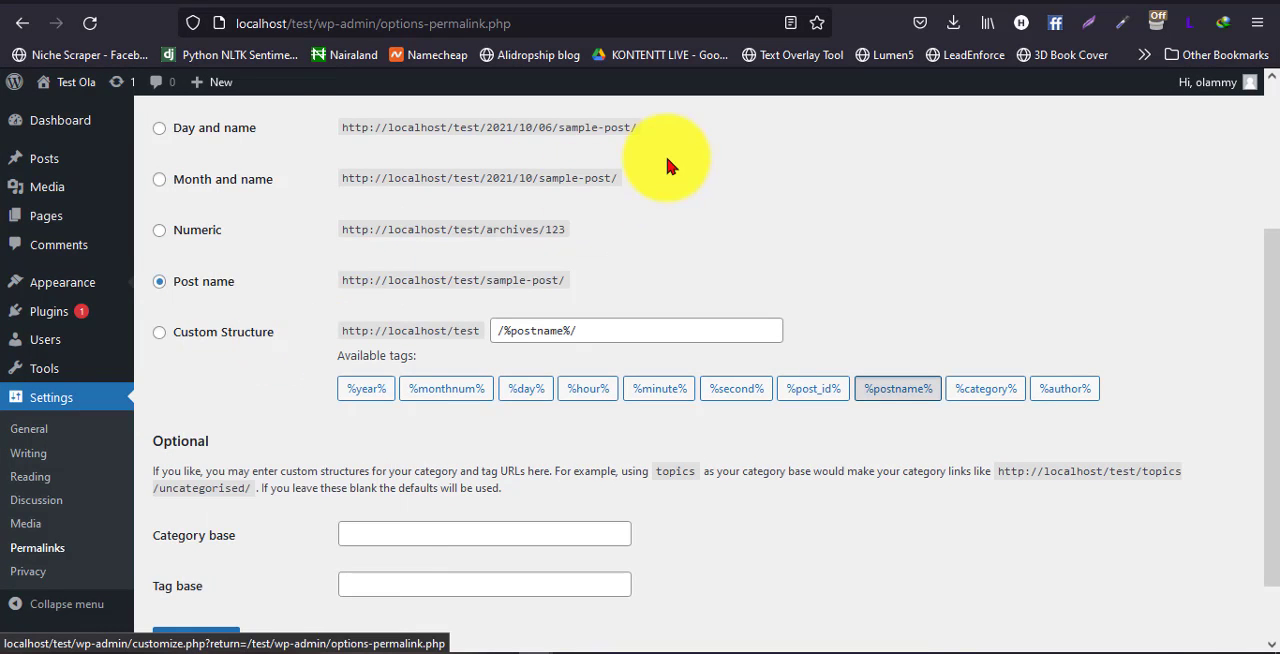
pyautogui.click(722, 5)
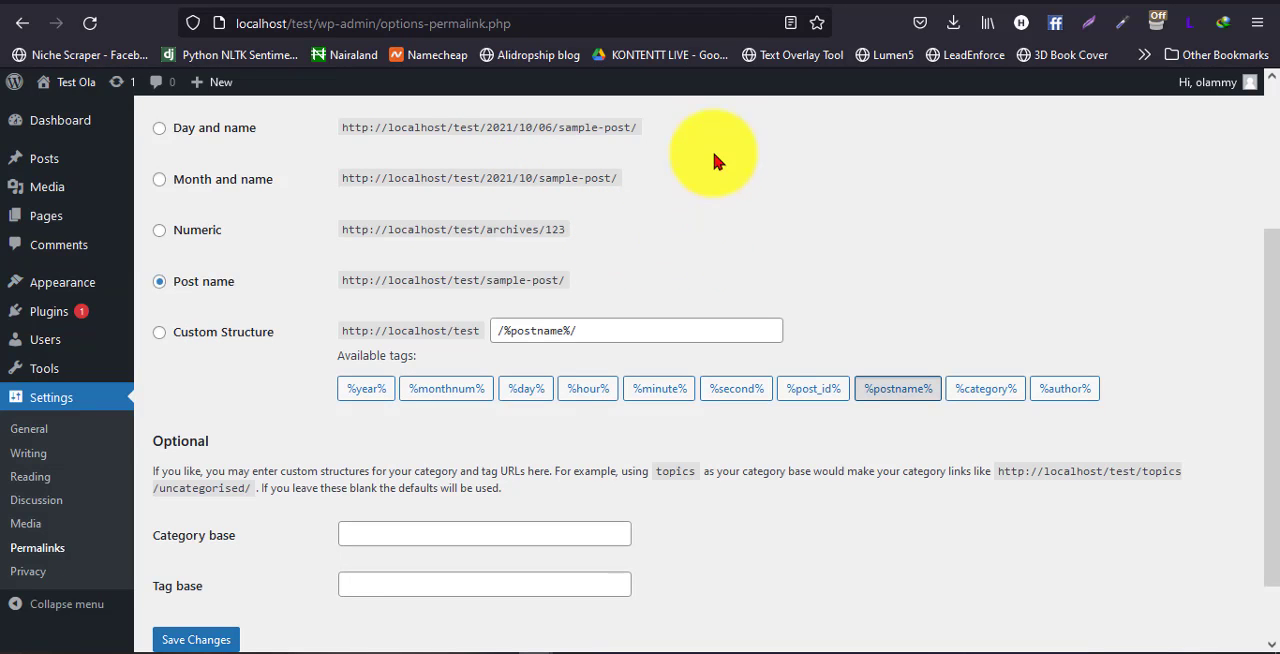
pyautogui.click(694, 1)
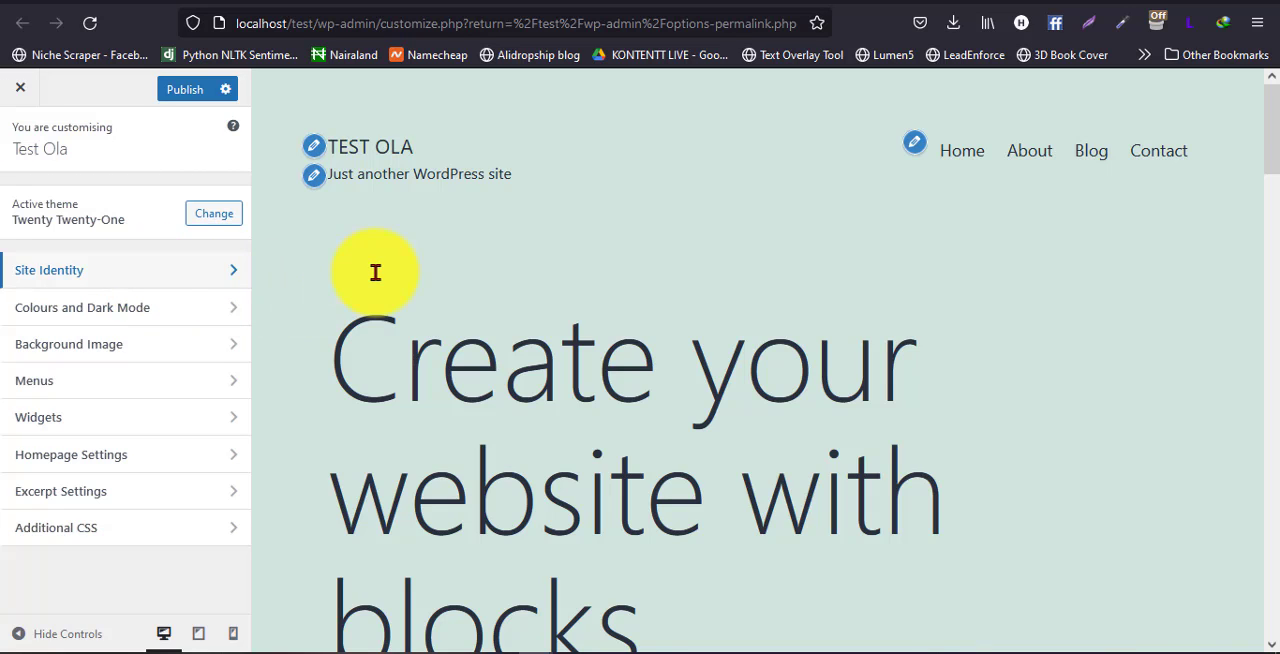
pyautogui.click(201, 268)
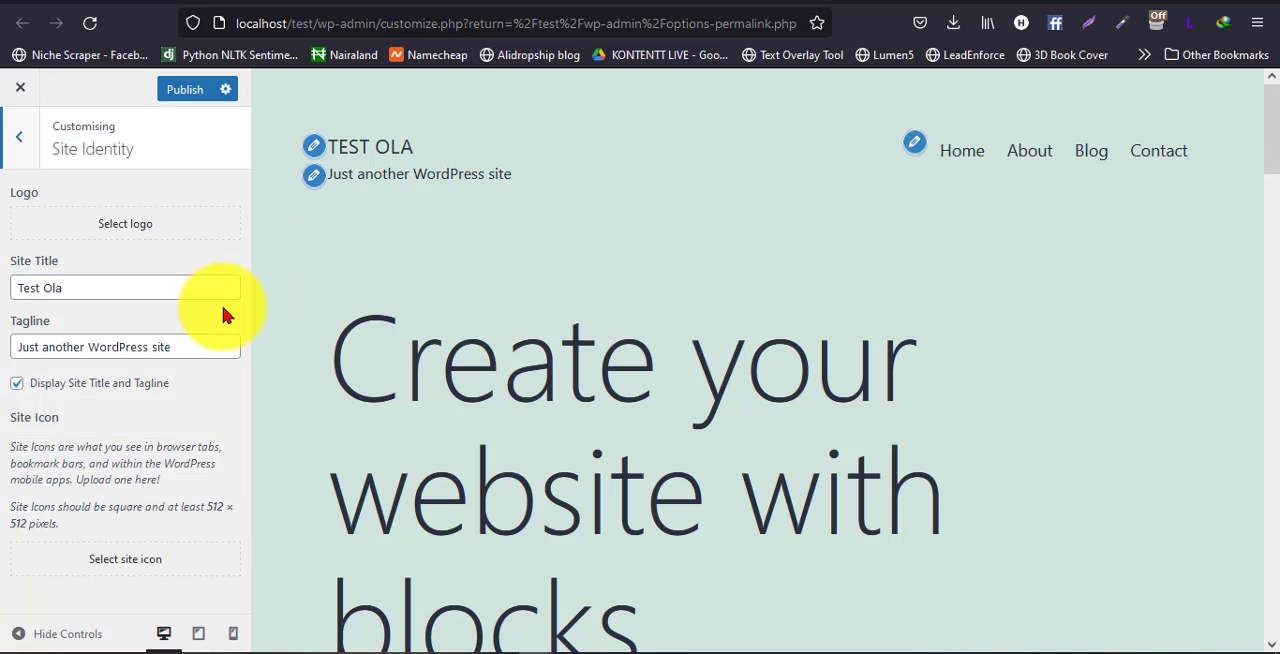
# Replace the site tagline with "Test Ola Tagline" and publish the change
pyautogui.click(177, 346)
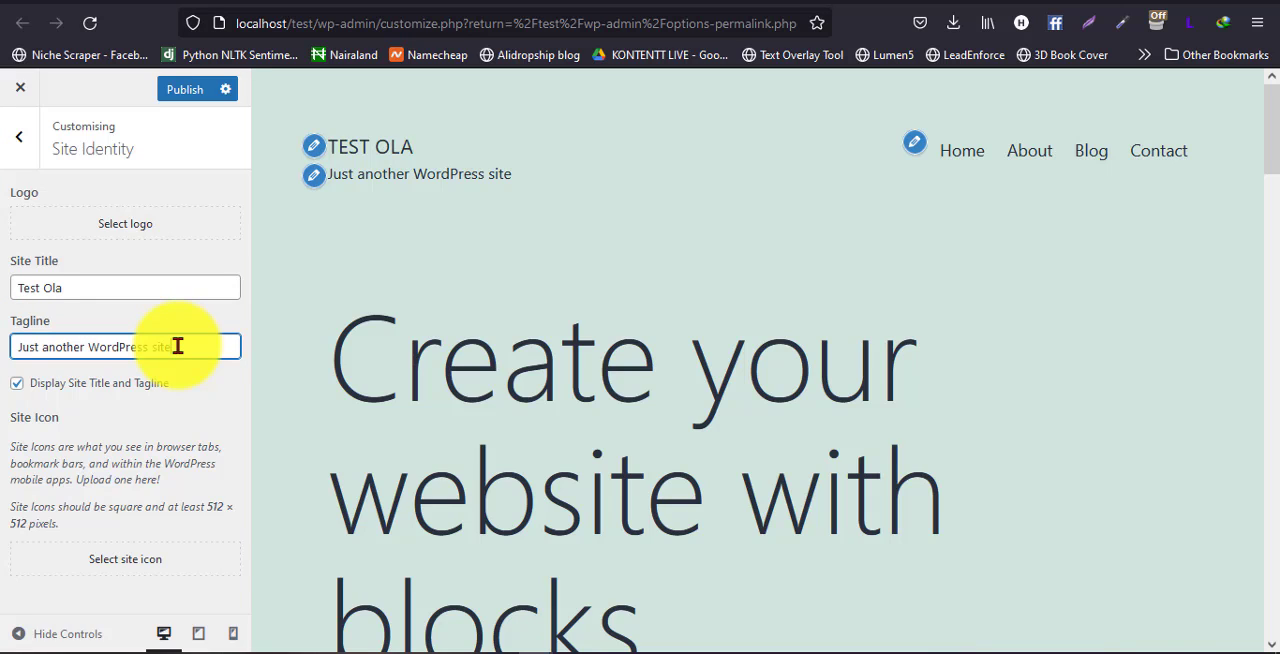
pyautogui.moveTo(177, 346); pyautogui.dragTo(2, 346)
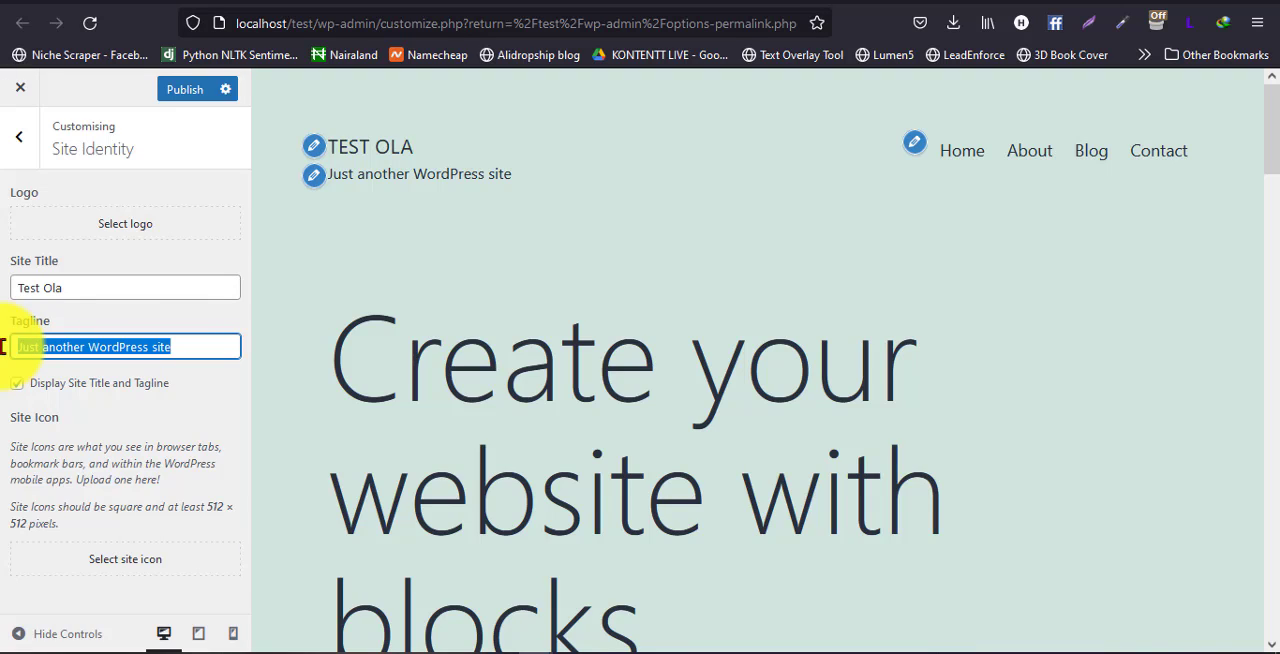
pyautogui.press('BackSpace')
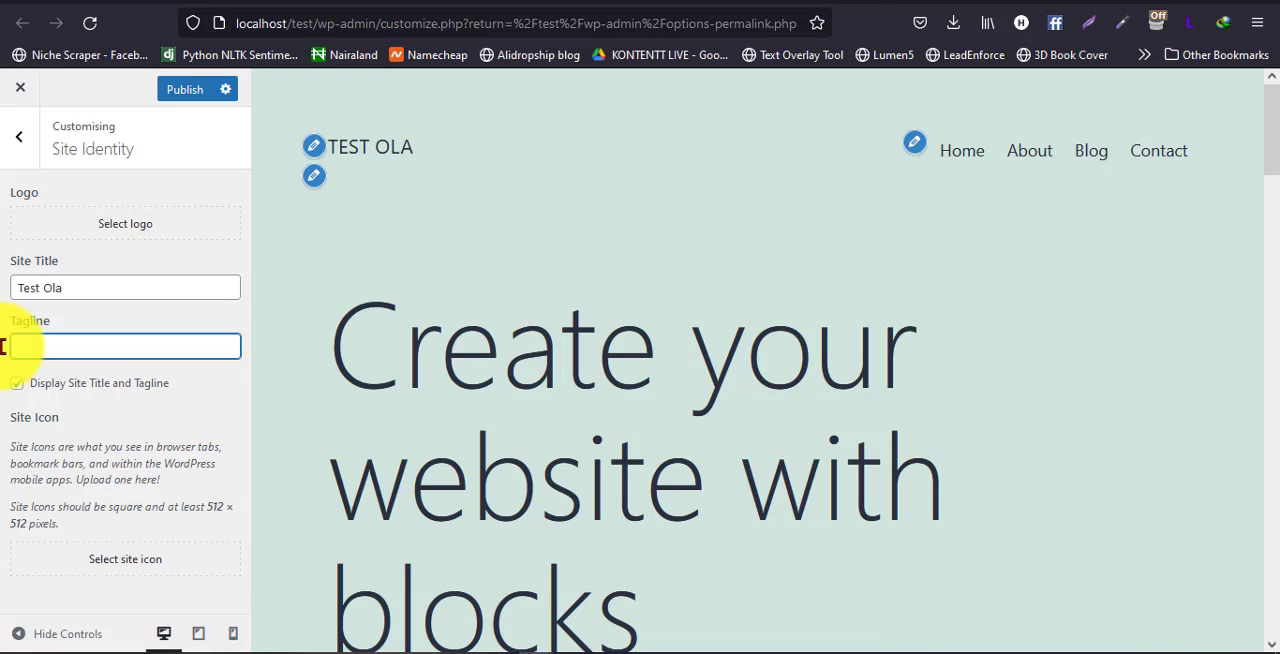
pyautogui.write('Test Ola Tagline')
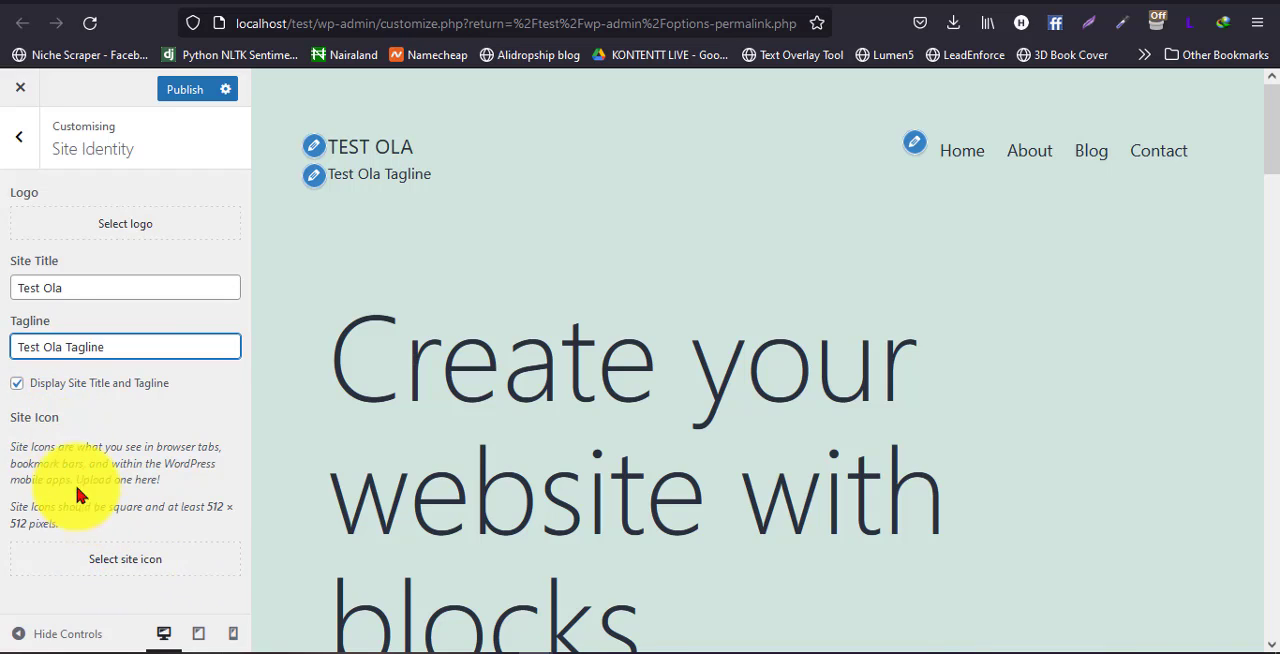
pyautogui.click(190, 92)
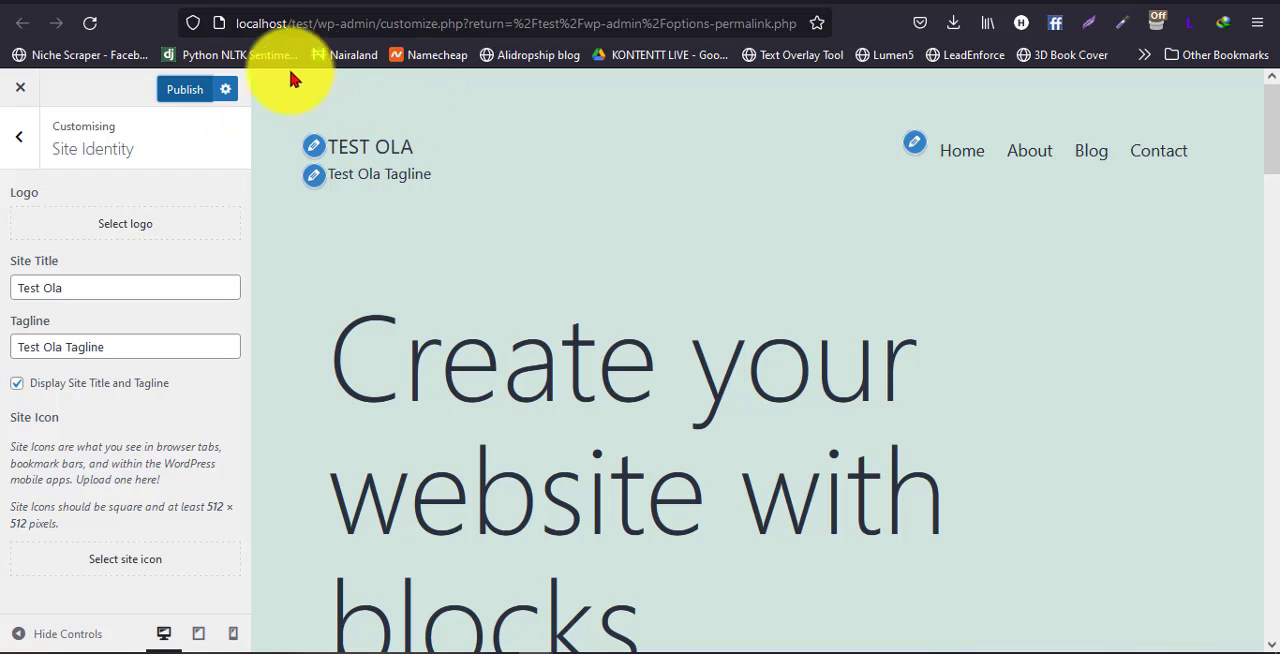
pyautogui.click(185, 90)
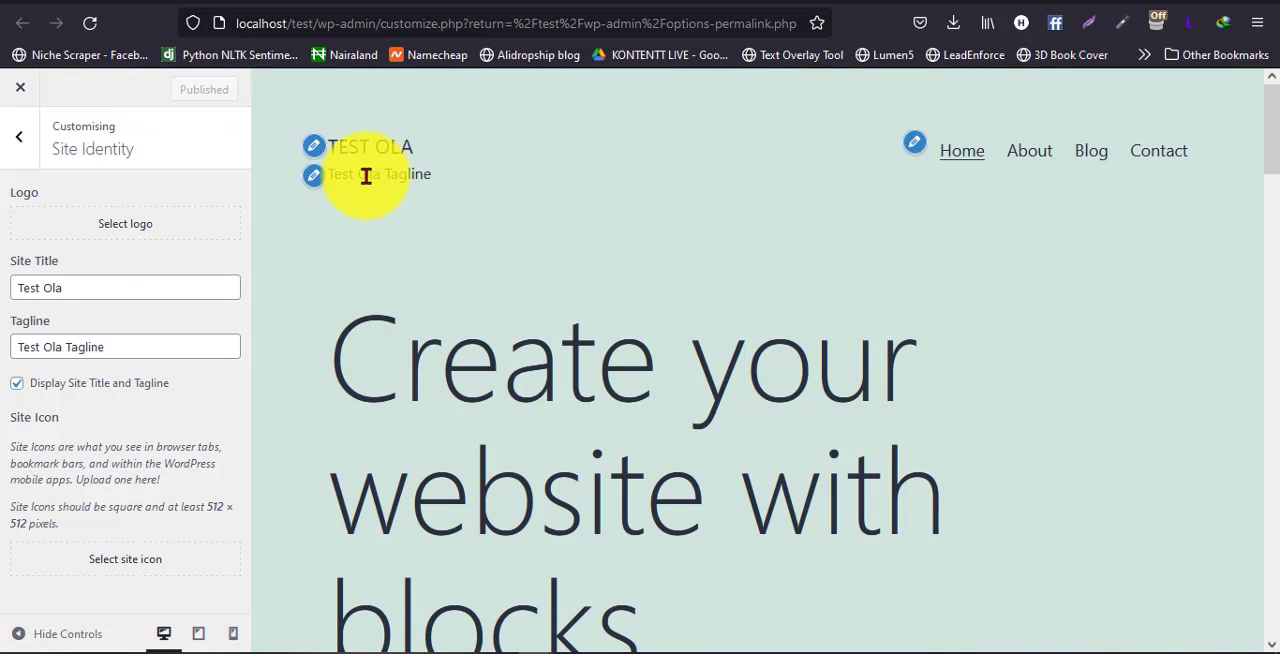
# Return to the Permalink Settings page and review the admin options for Posts, Media, Pages, Appearance, Plugins, Users and Tools
pyautogui.click(515, 2)
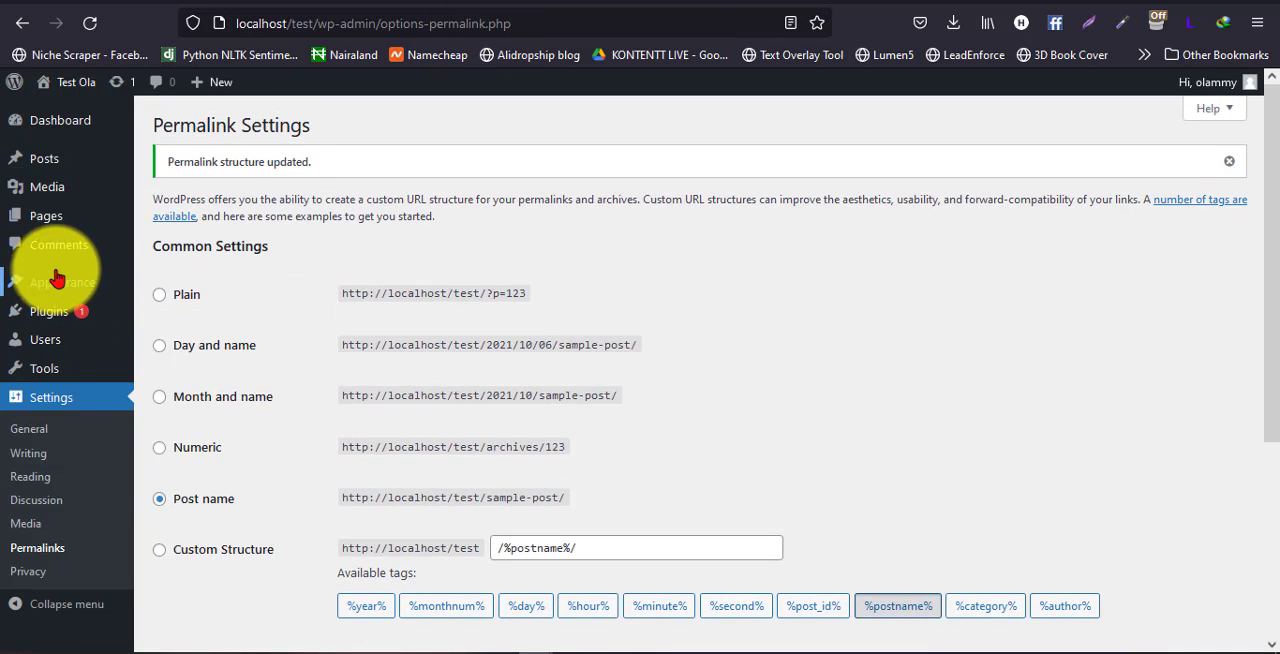
pyautogui.moveTo(63, 280)
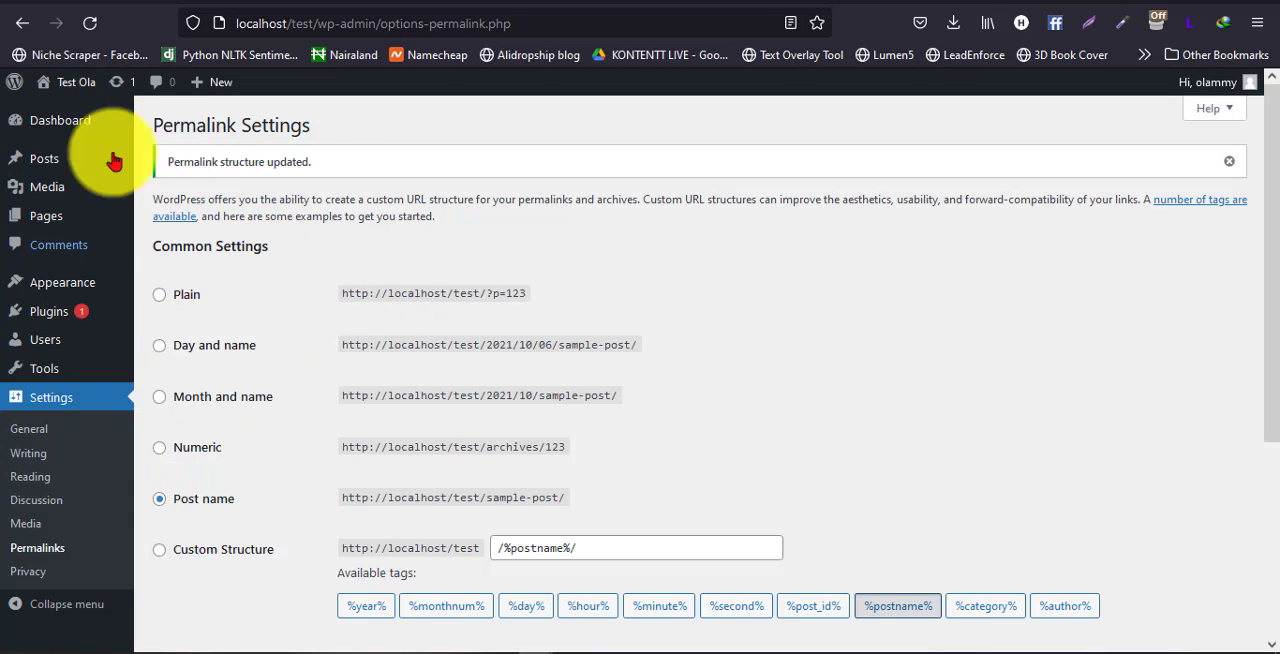
pyautogui.moveTo(50, 162)
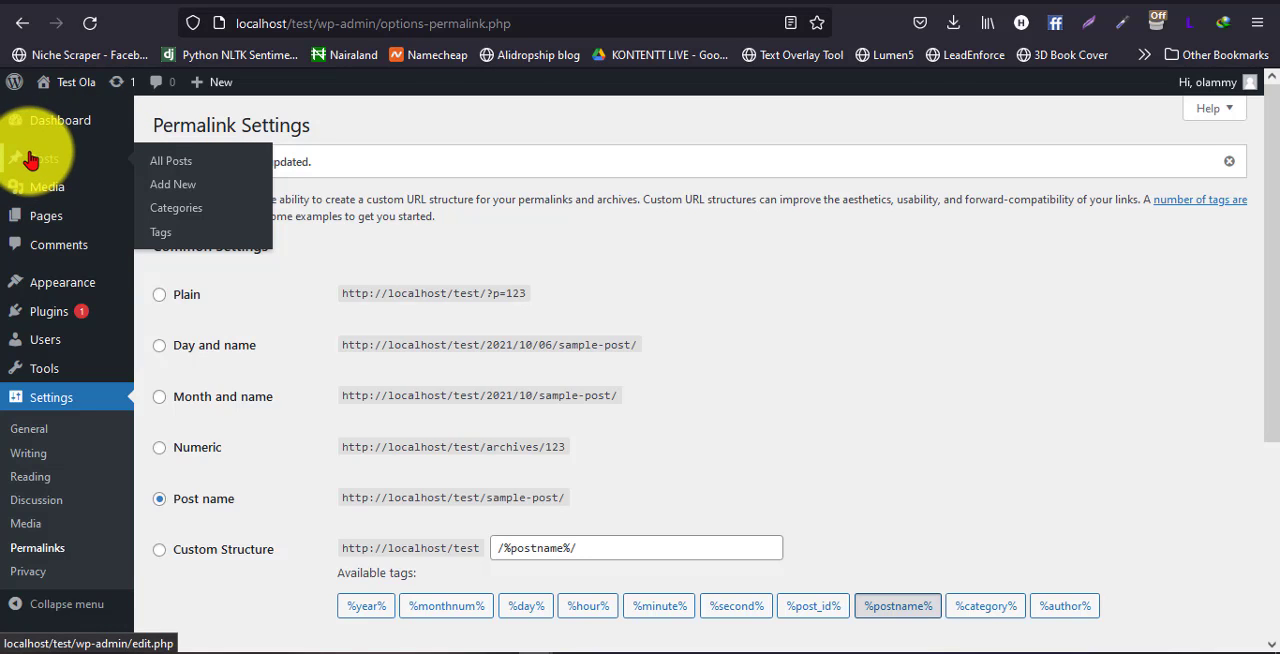
pyautogui.moveTo(36, 186)
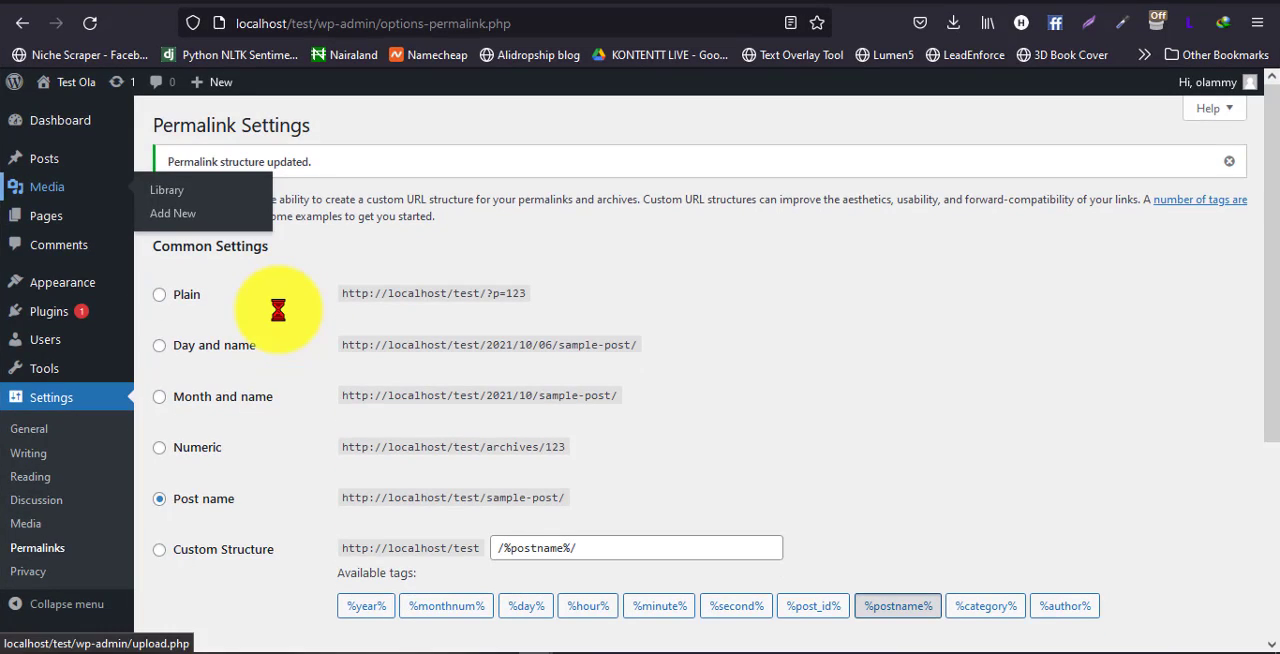
pyautogui.moveTo(63, 218)
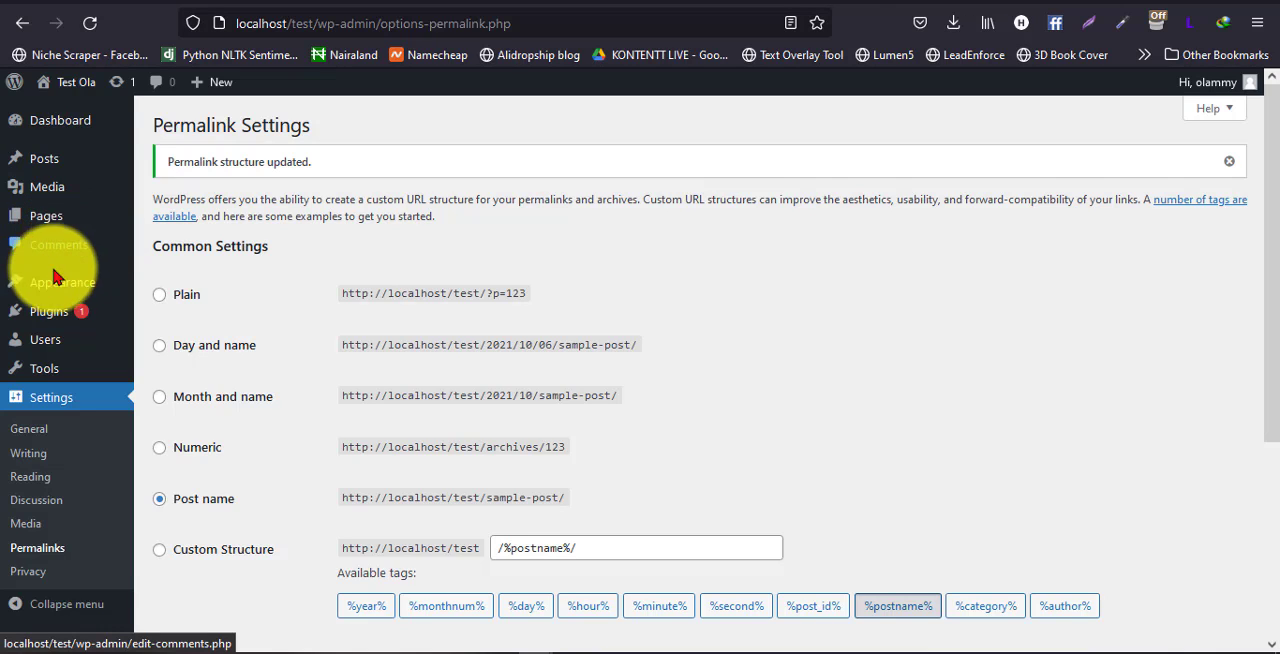
pyautogui.moveTo(57, 286)
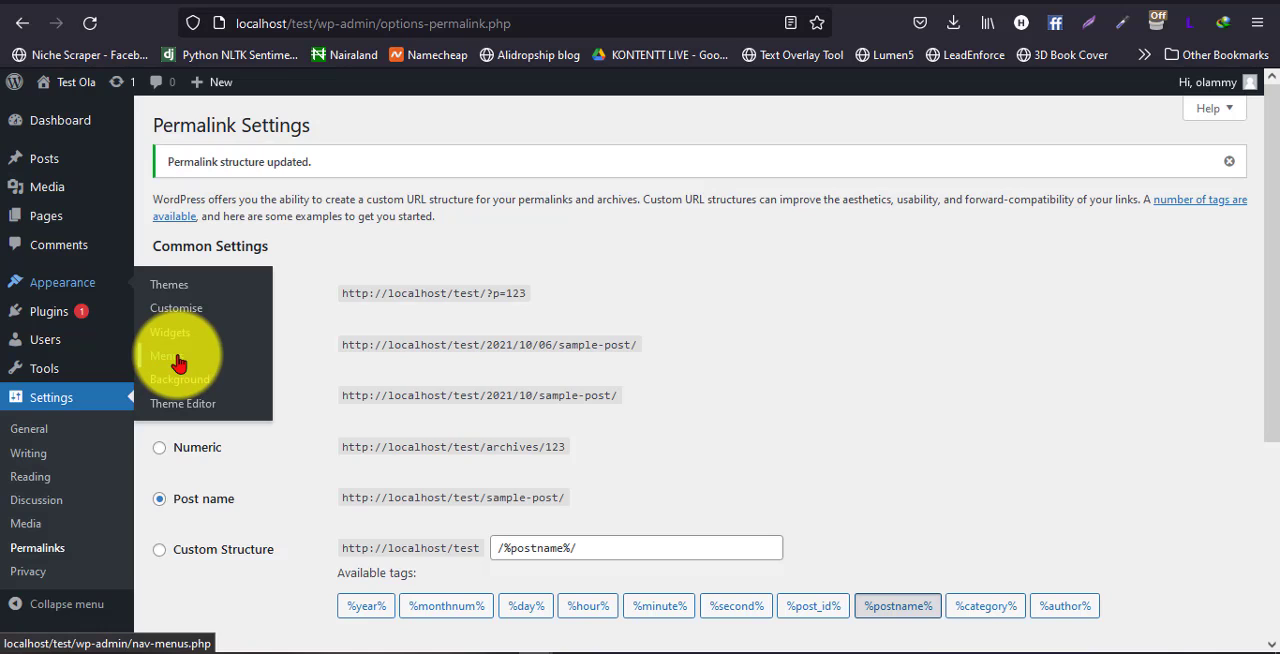
pyautogui.moveTo(50, 311)
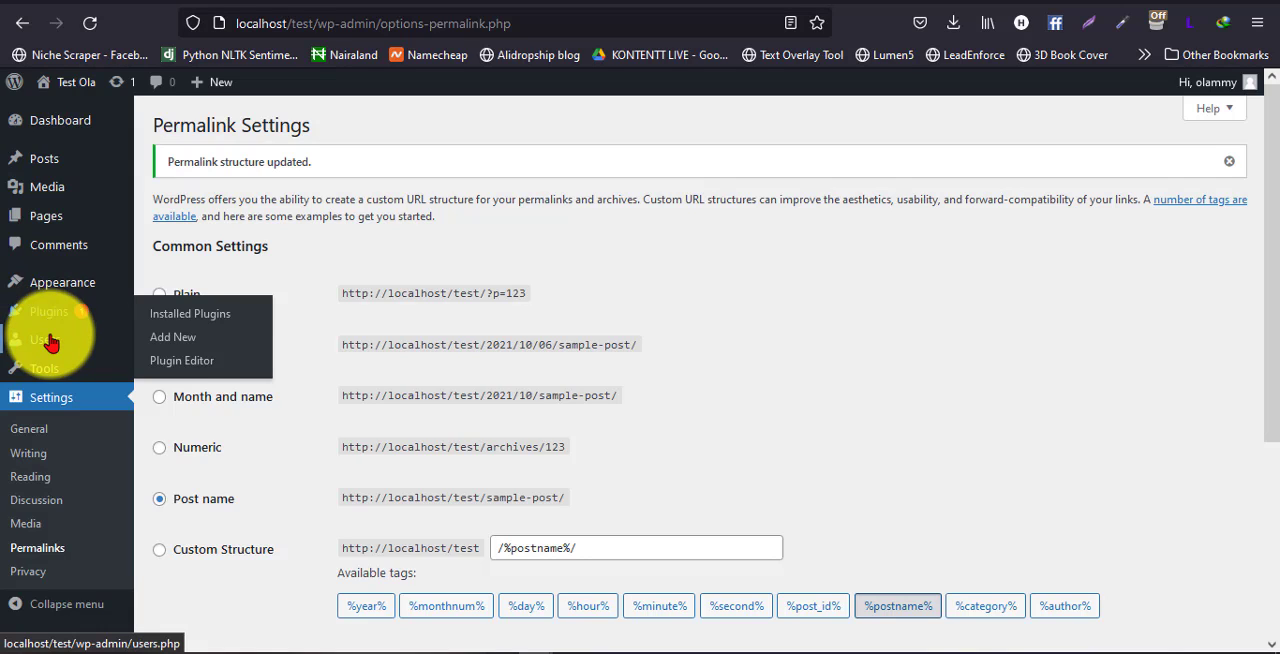
pyautogui.moveTo(48, 350)
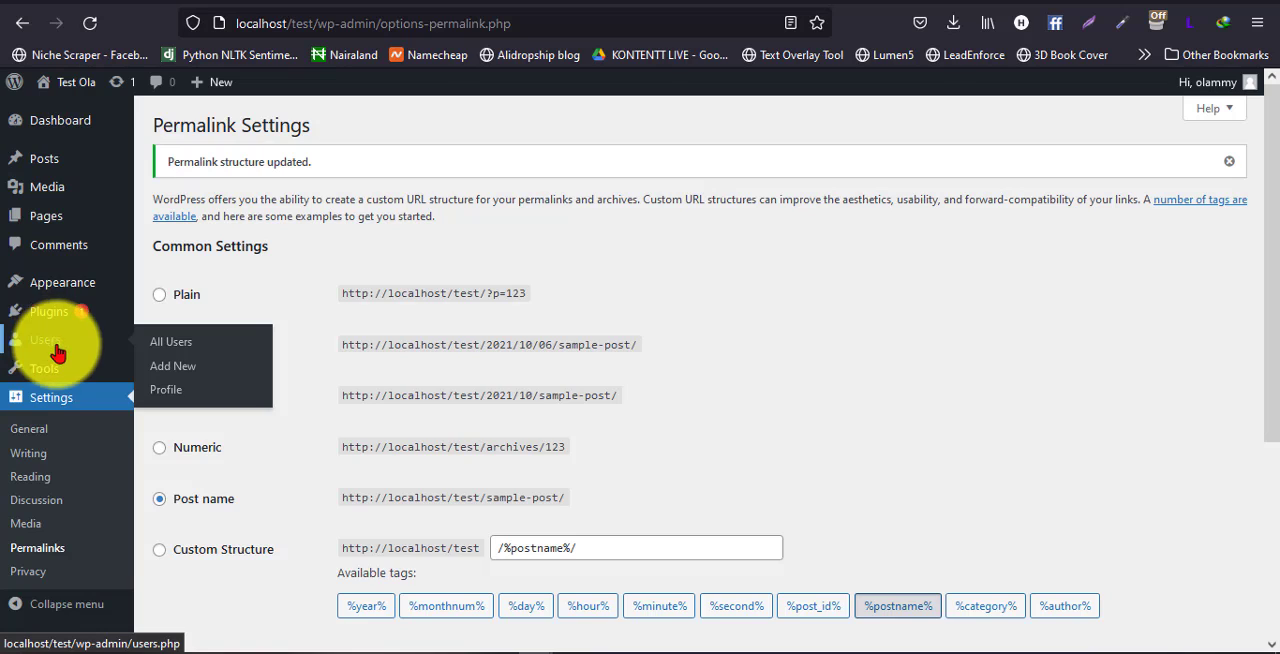
pyautogui.moveTo(52, 373)
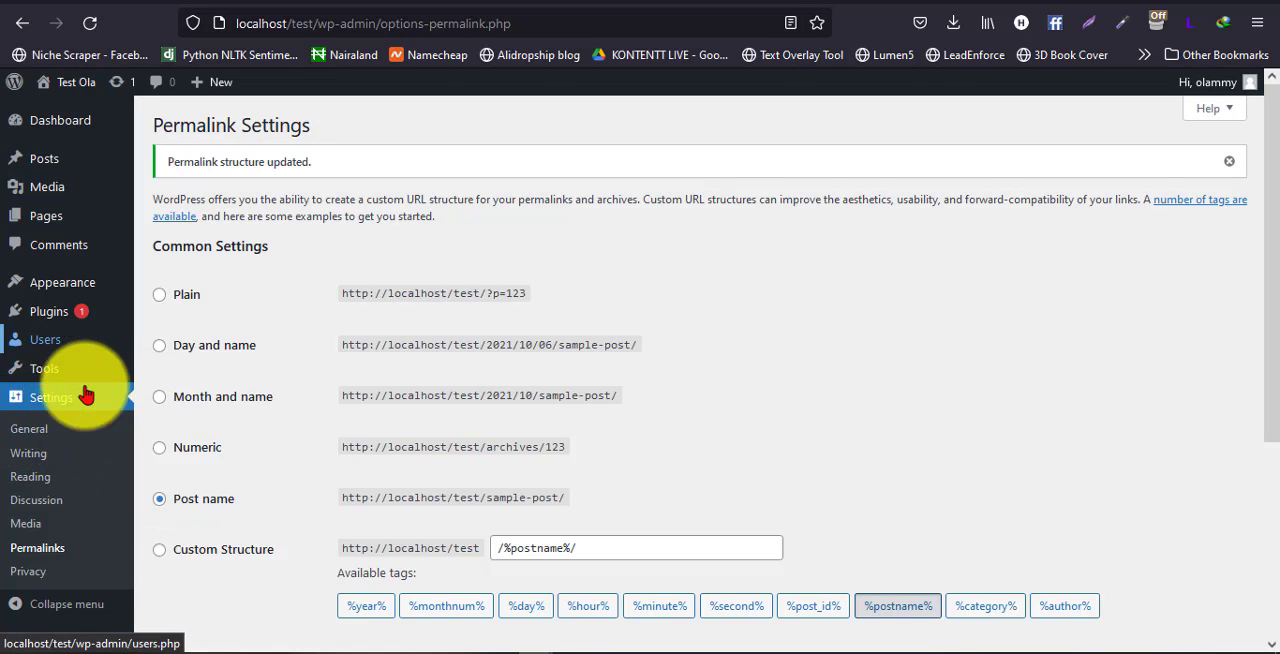
# Open the General Settings page and review the site title, tagline, addresses and administration email fields
pyautogui.click(37, 430)
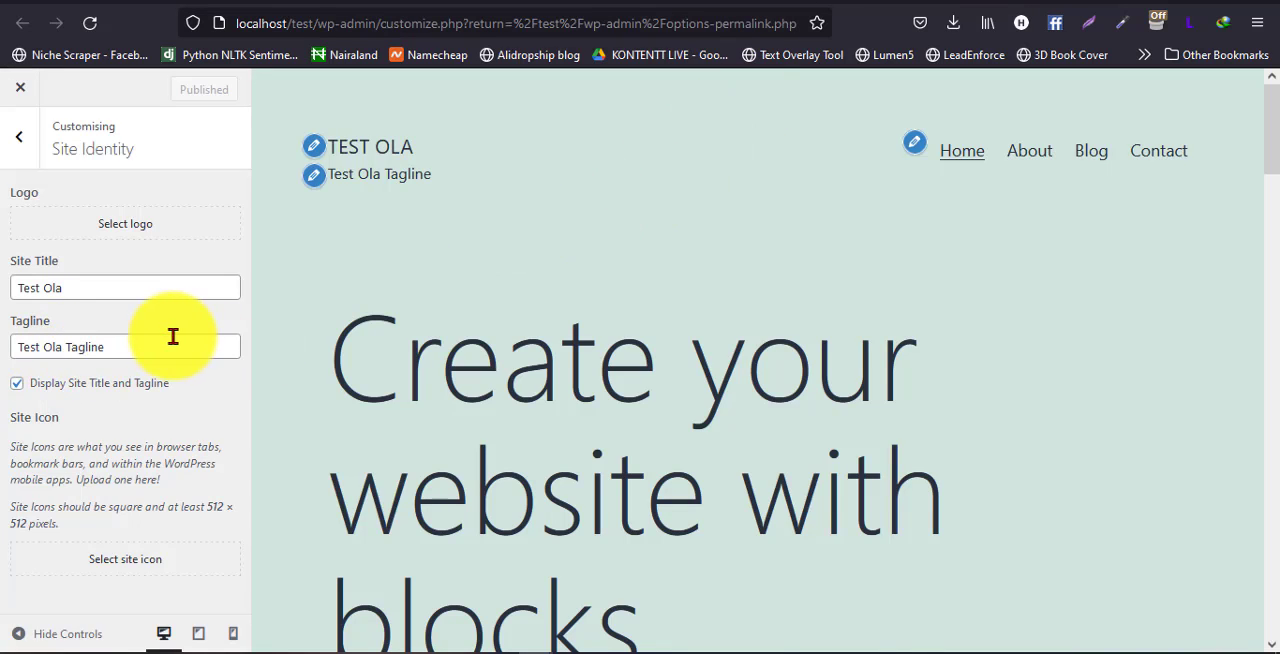
pyautogui.click(495, 2)
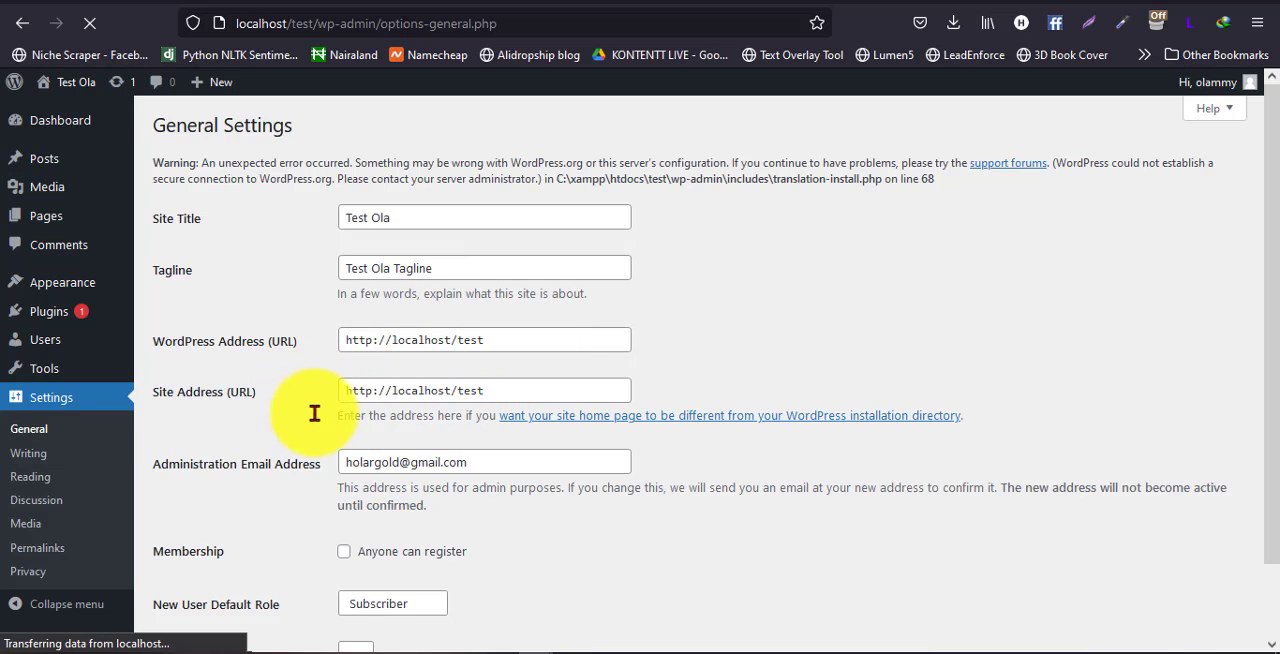
pyautogui.scroll(-1, 314, 413)
pyautogui.press('Tab')
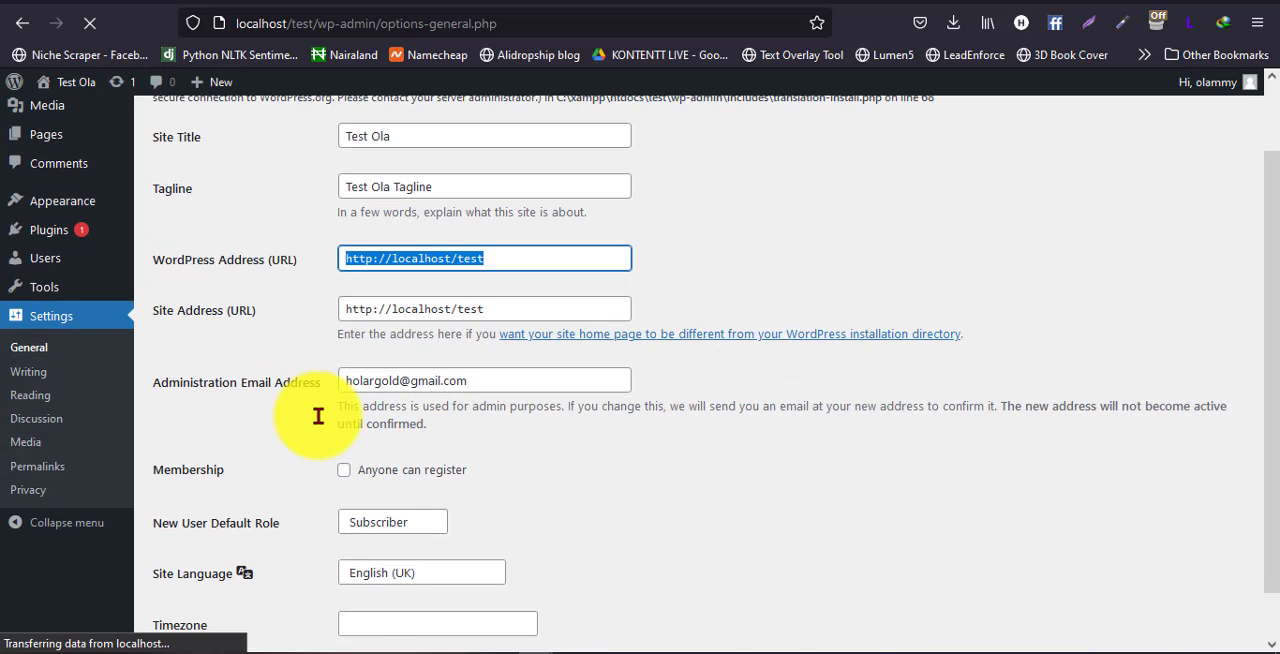
pyautogui.scroll(-2, 318, 423)
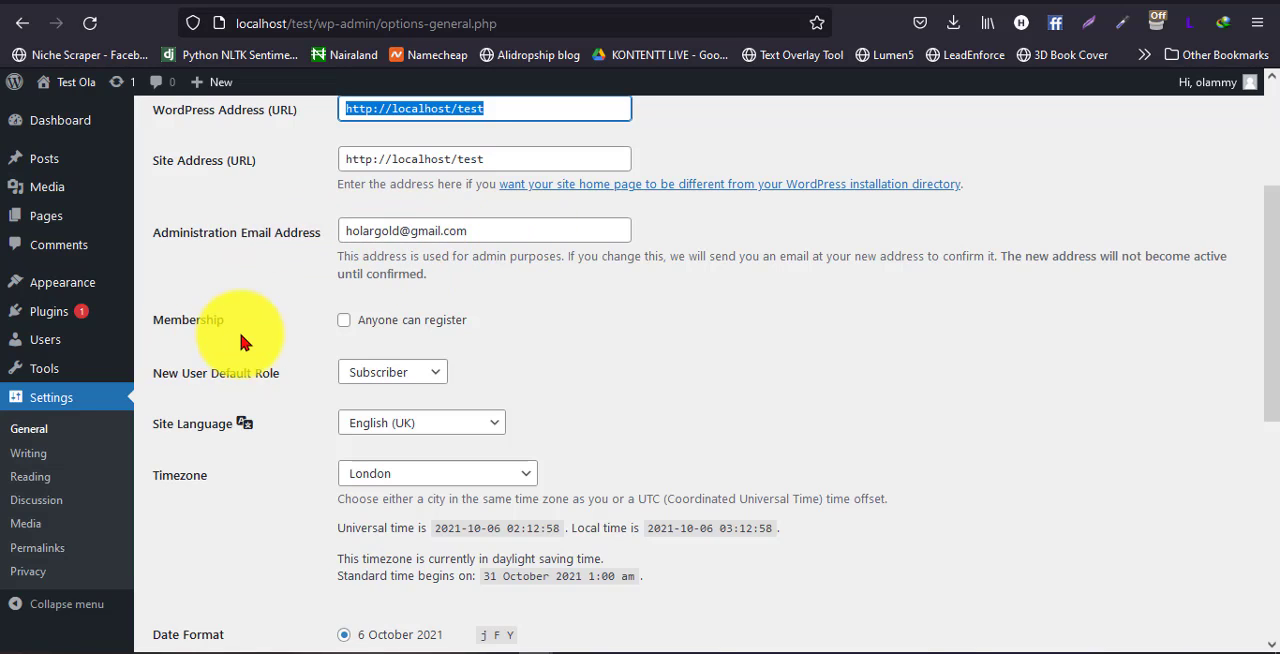
# Try out the Anyone can register option under Membership and leave it switched off
pyautogui.click(342, 322)
pyautogui.click(410, 326)
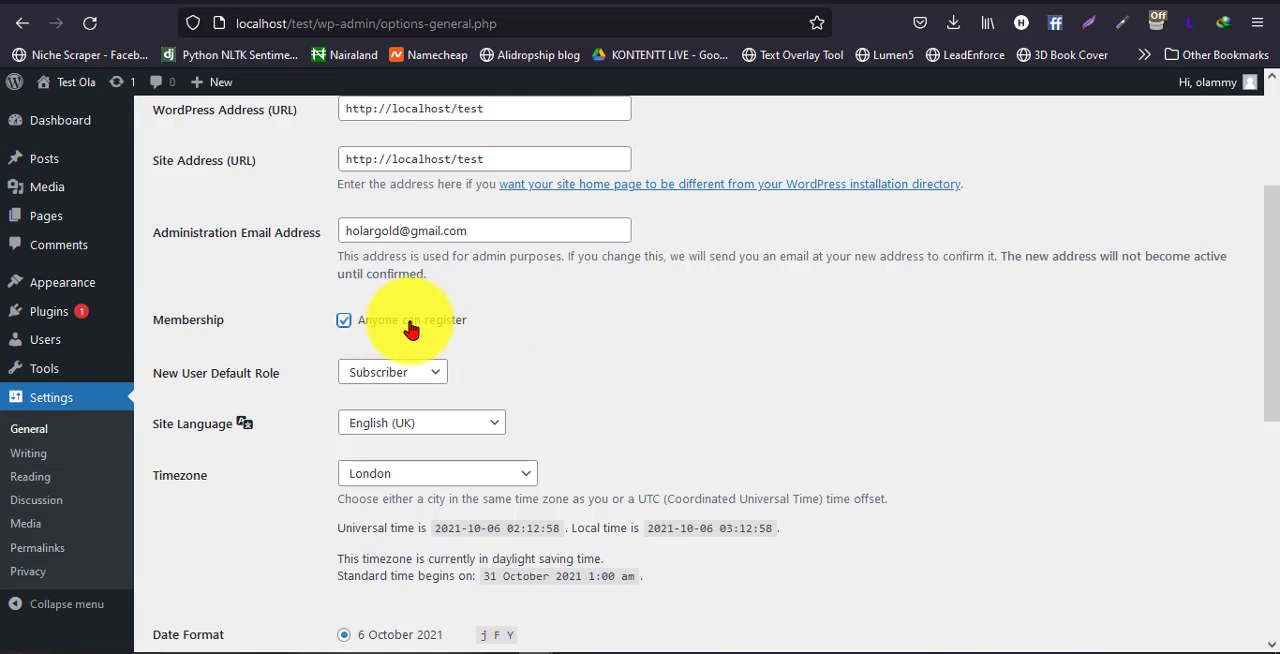
pyautogui.click(346, 321)
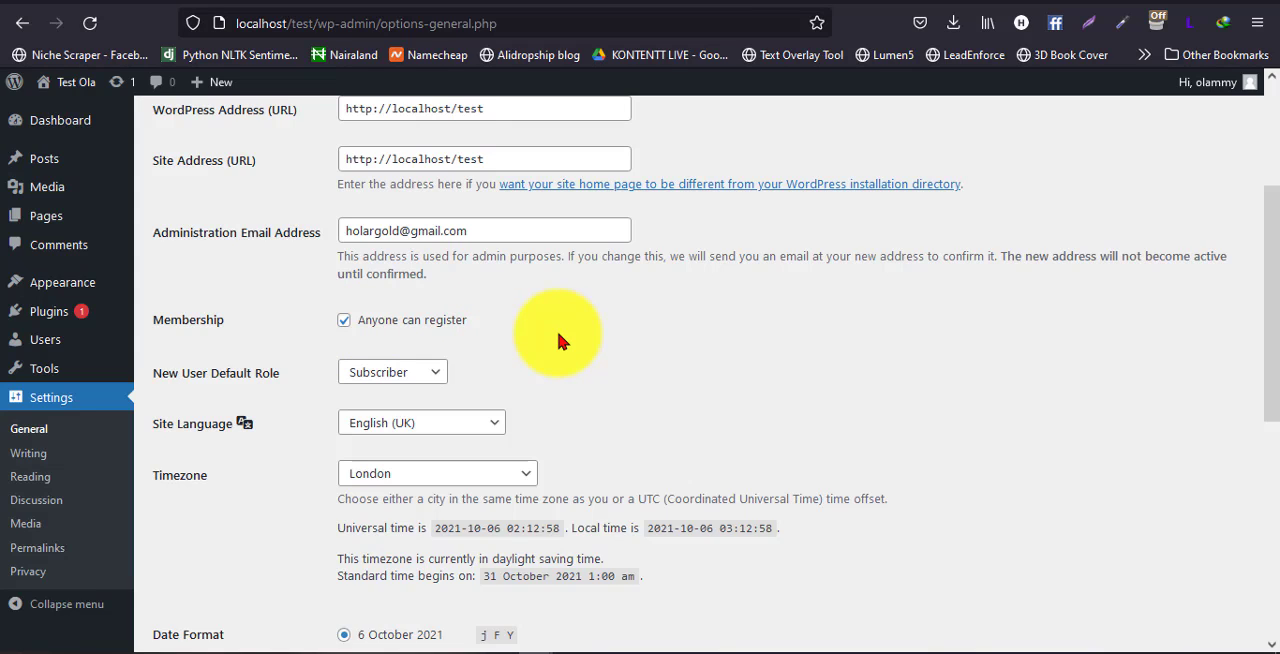
pyautogui.click(344, 321)
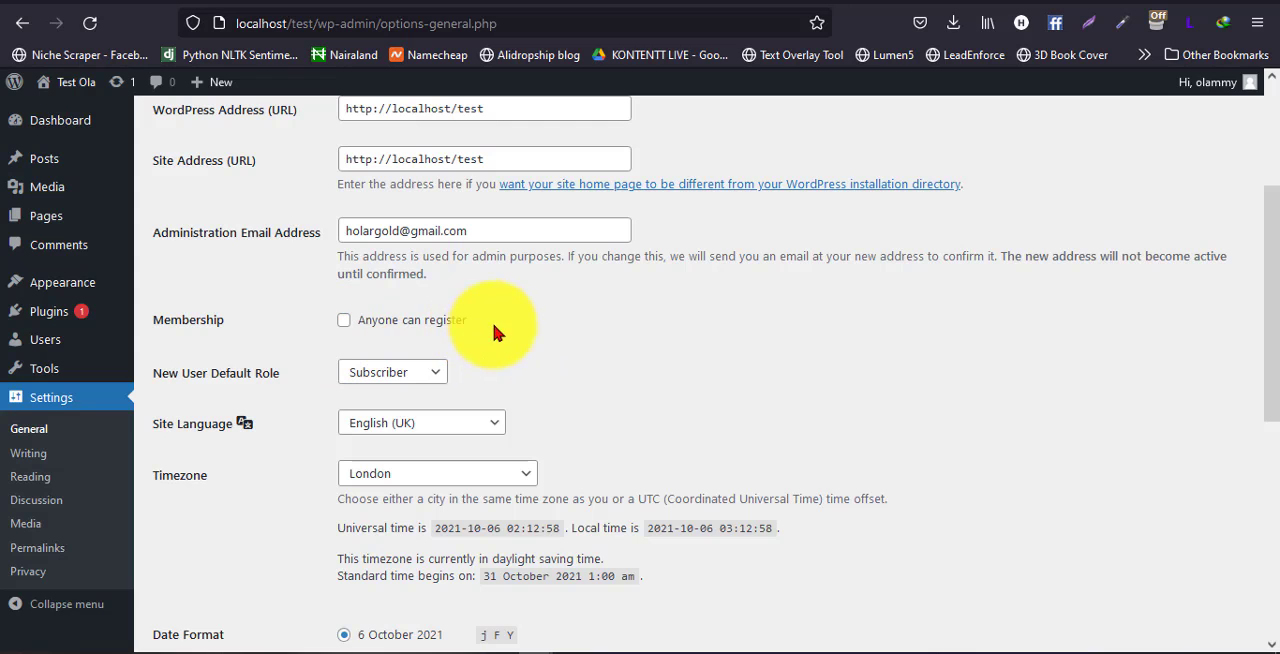
# Examine the roles available for New User Default Role without changing the selection
pyautogui.scroll(-3, 540, 338)
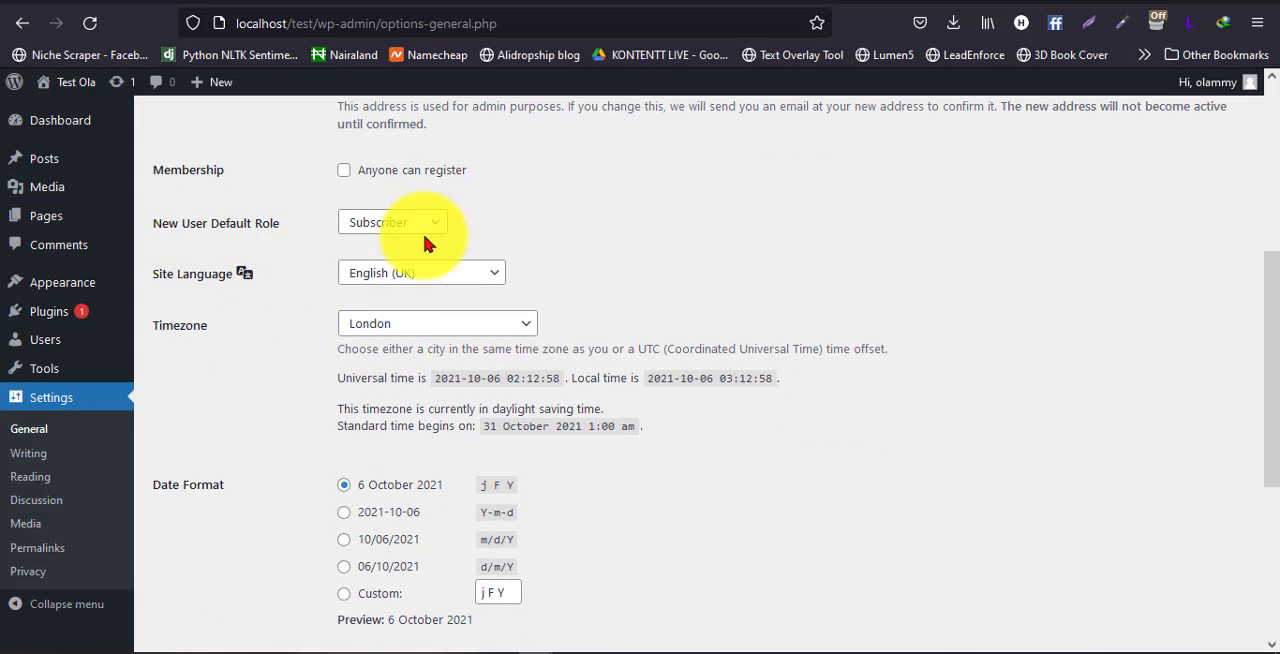
pyautogui.scroll(3, 600, 243)
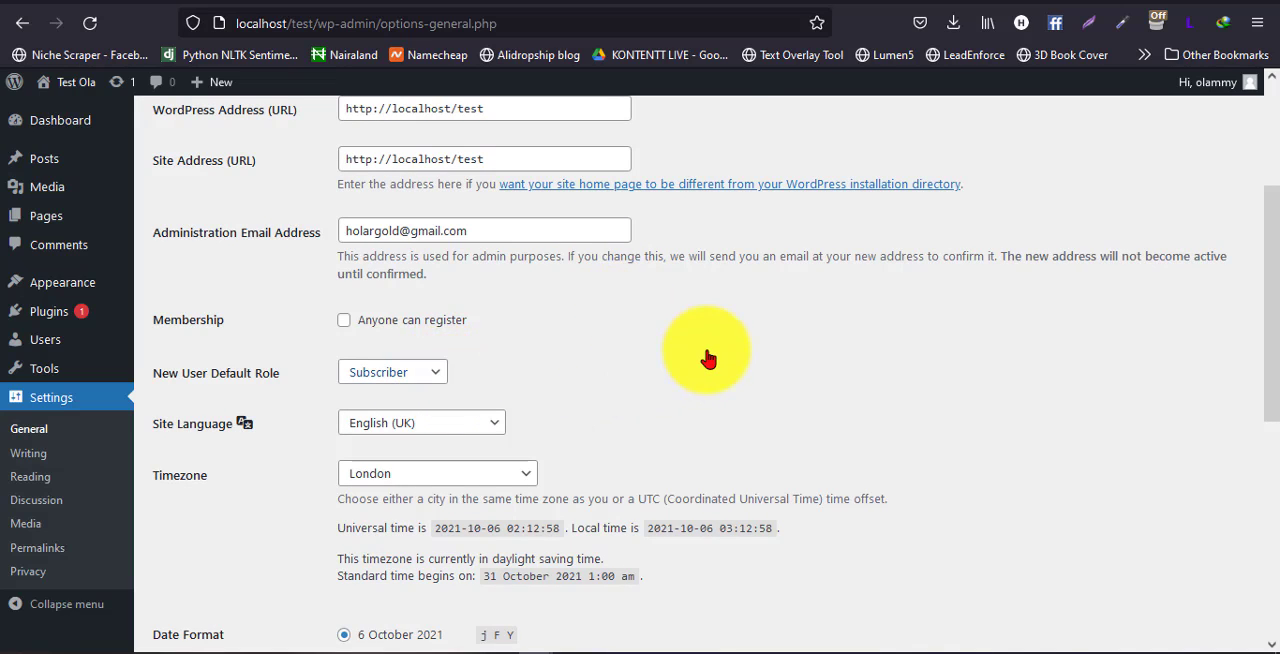
pyautogui.click(438, 390)
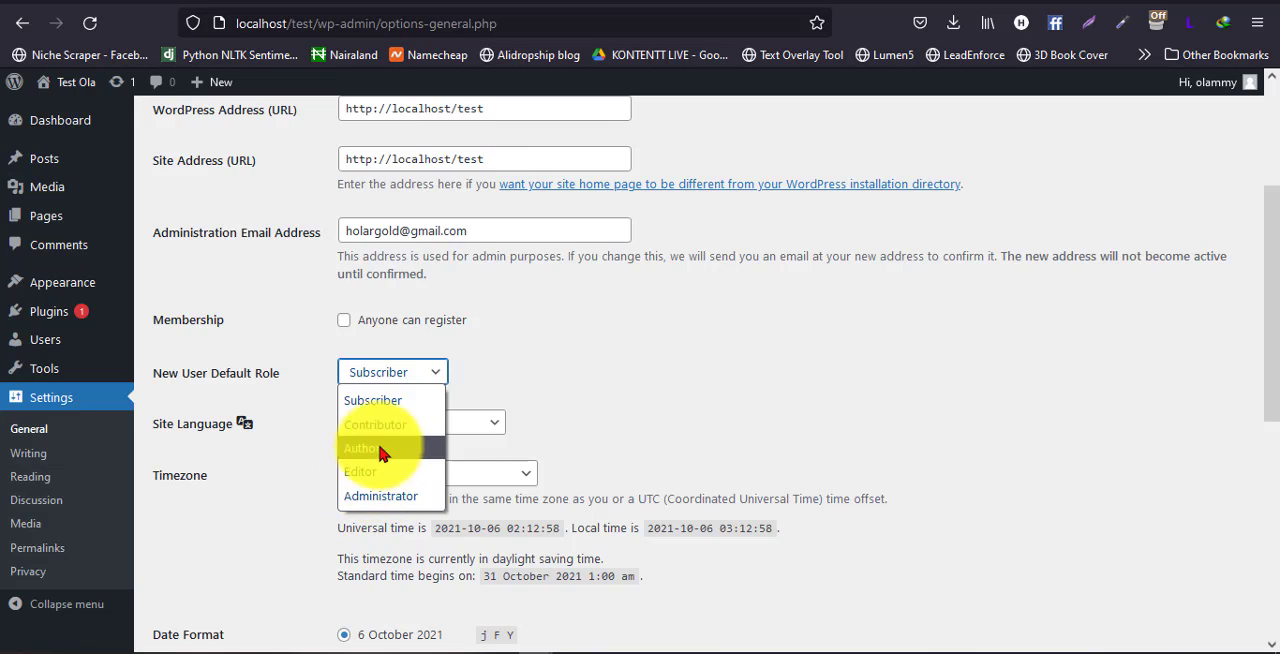
pyautogui.click(614, 327)
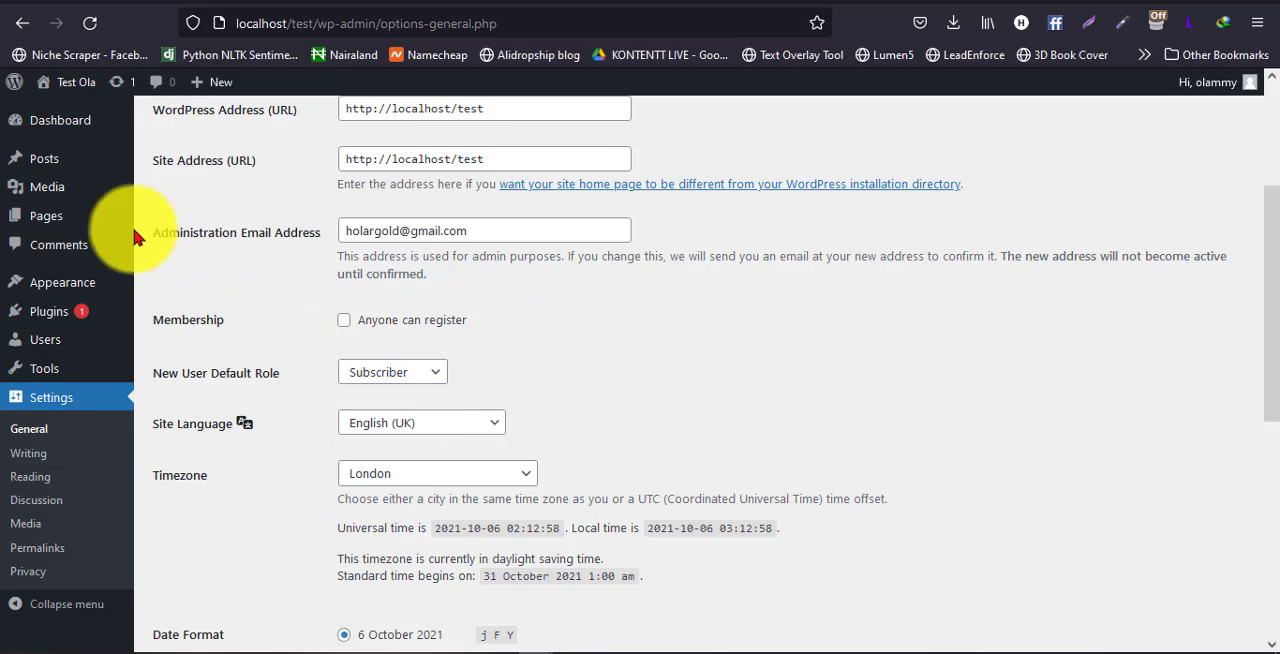
pyautogui.click(394, 378)
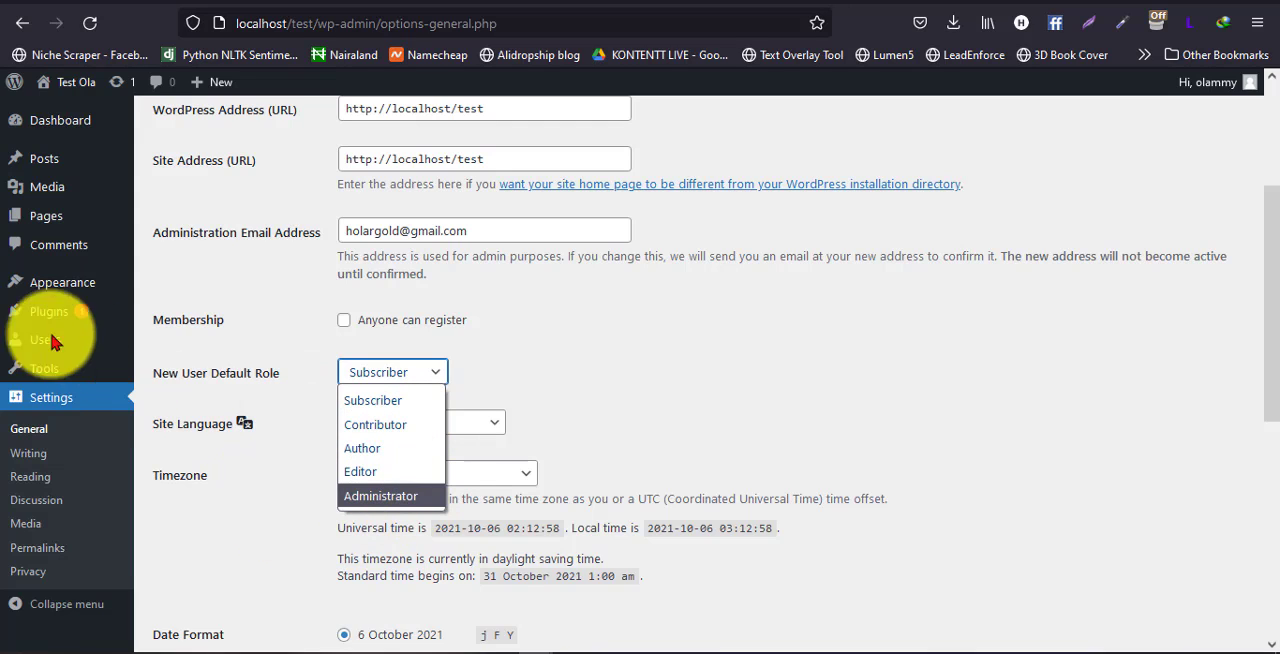
pyautogui.moveTo(82, 312)
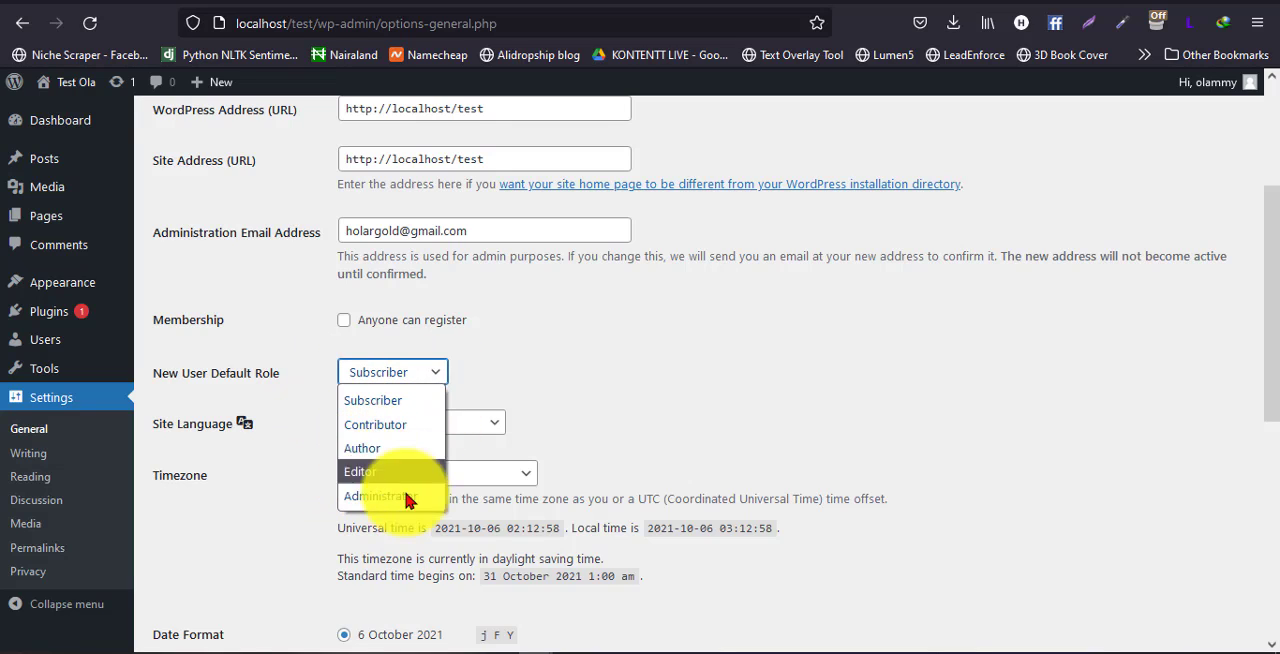
pyautogui.click(231, 490)
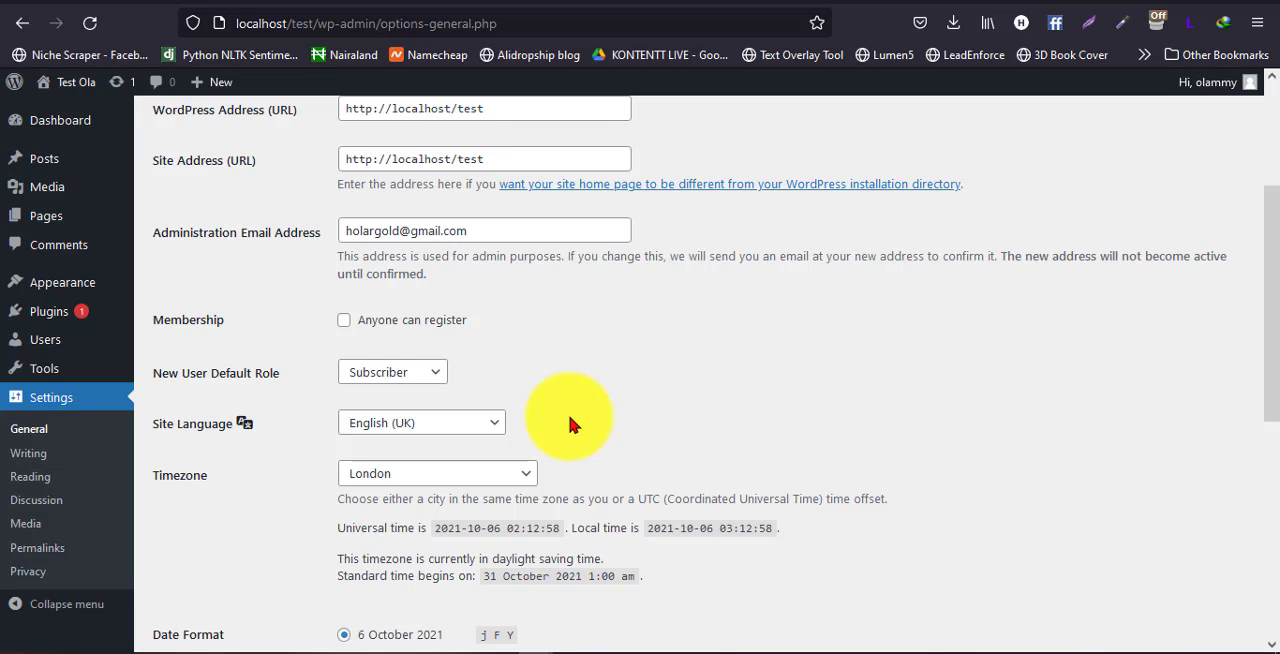
# Set the site's timezone to Lagos in the General Settings
pyautogui.scroll(-3, 433, 430)
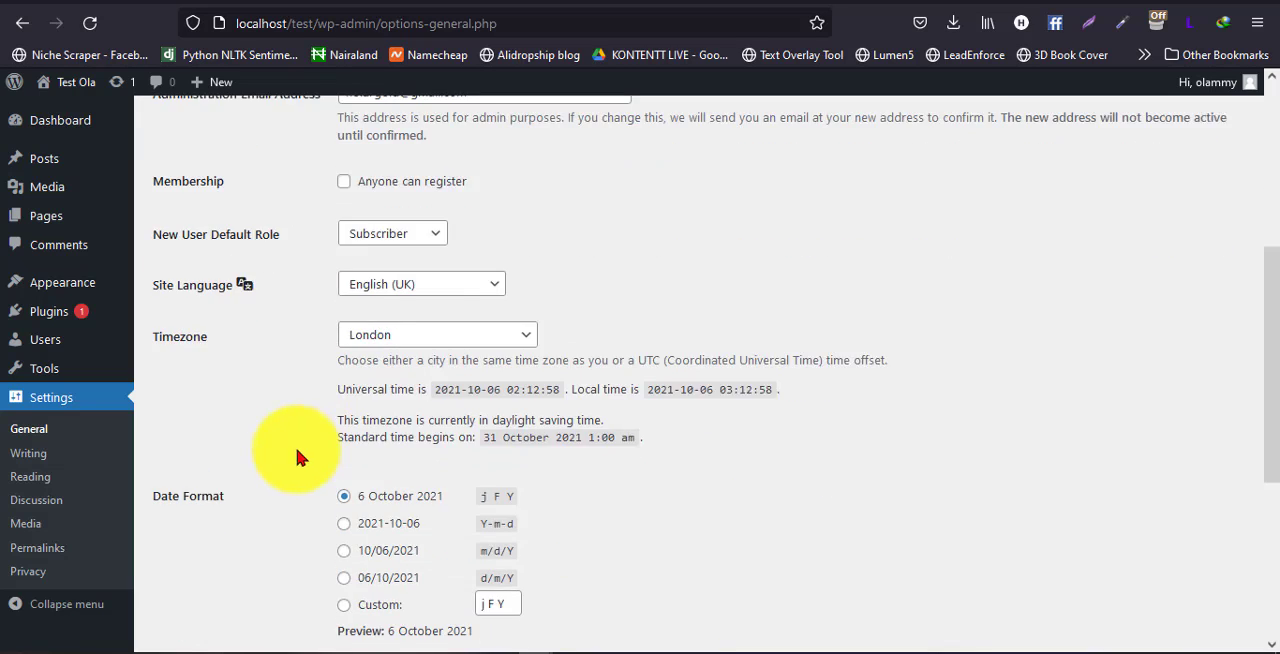
pyautogui.click(503, 330)
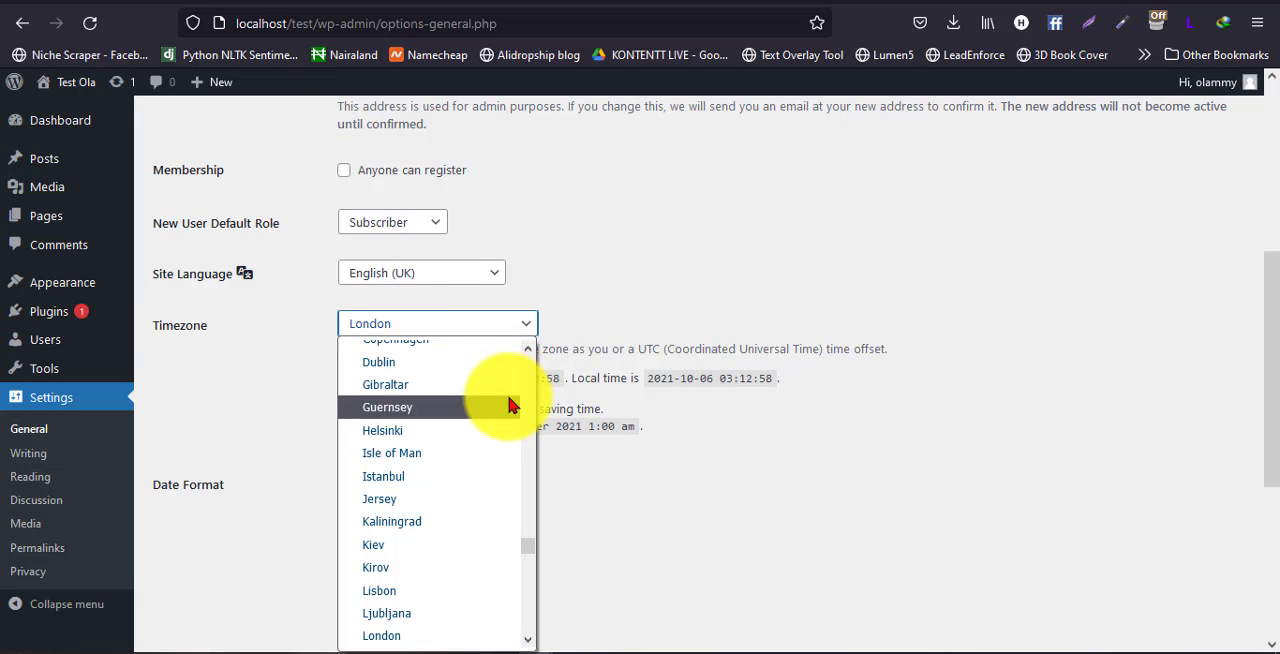
pyautogui.press('l')
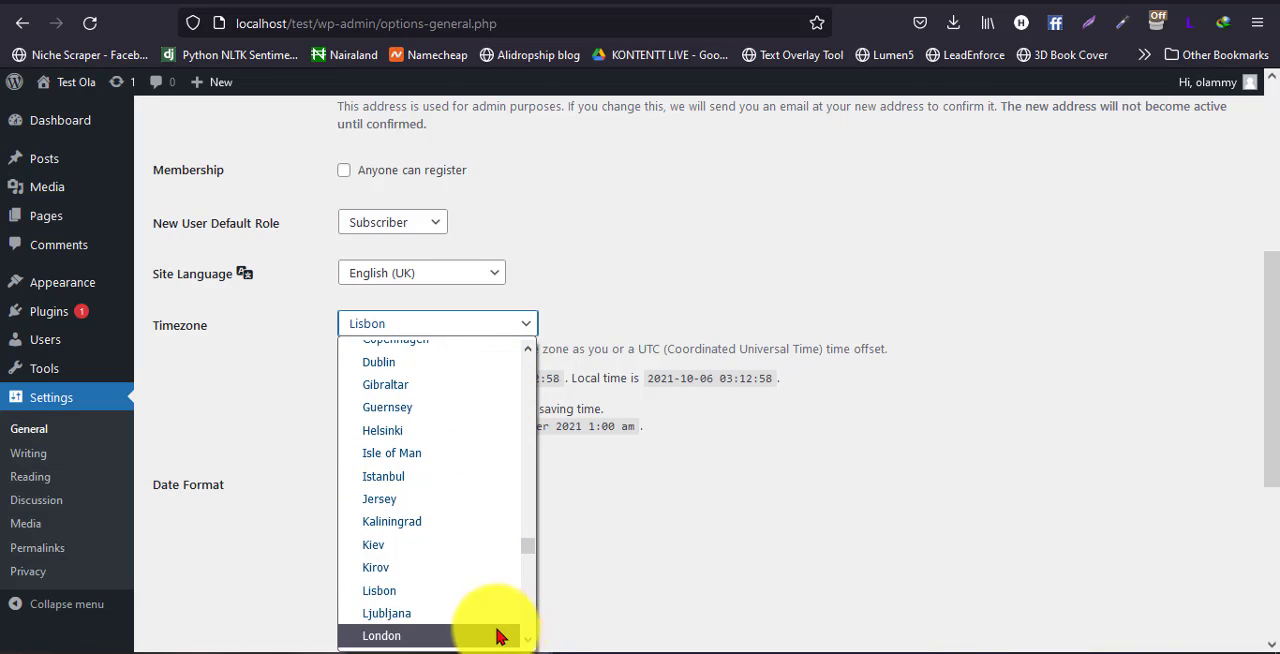
pyautogui.scroll(-3, 528, 640)
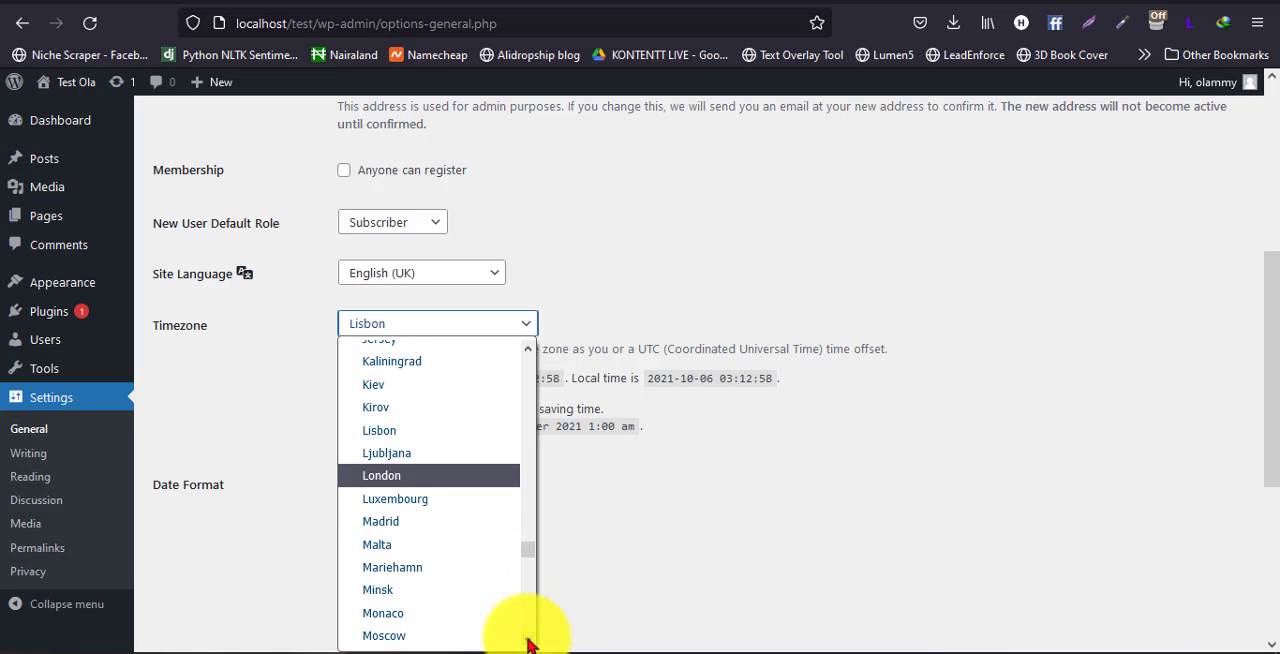
pyautogui.press('l')
pyautogui.press('l')
pyautogui.click(528, 640)
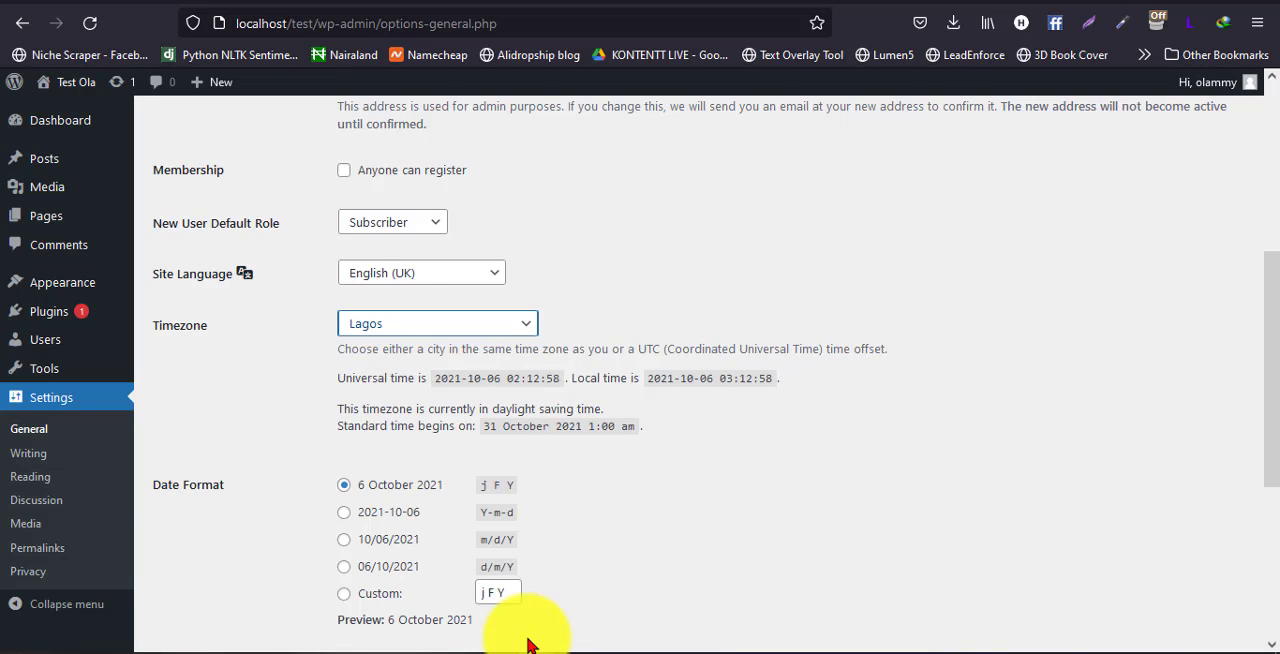
pyautogui.click(263, 392)
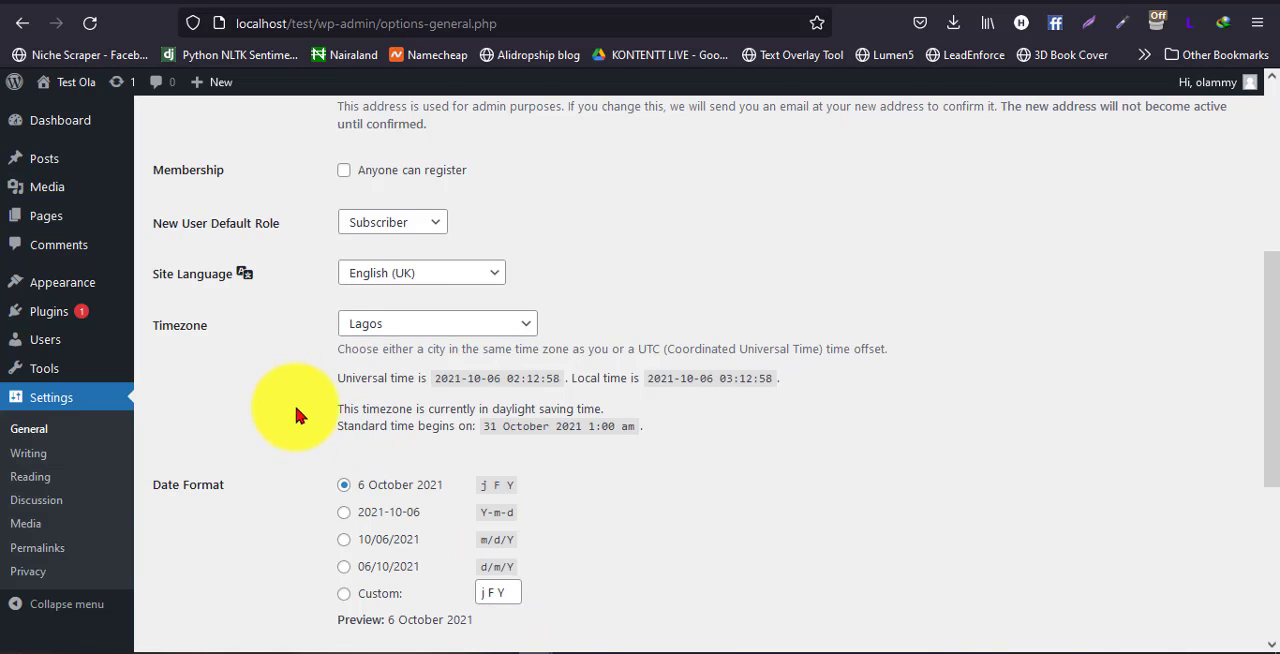
# Switch the Time Format to 03:12 and back to 3:12 am
pyautogui.scroll(-3, 293, 401)
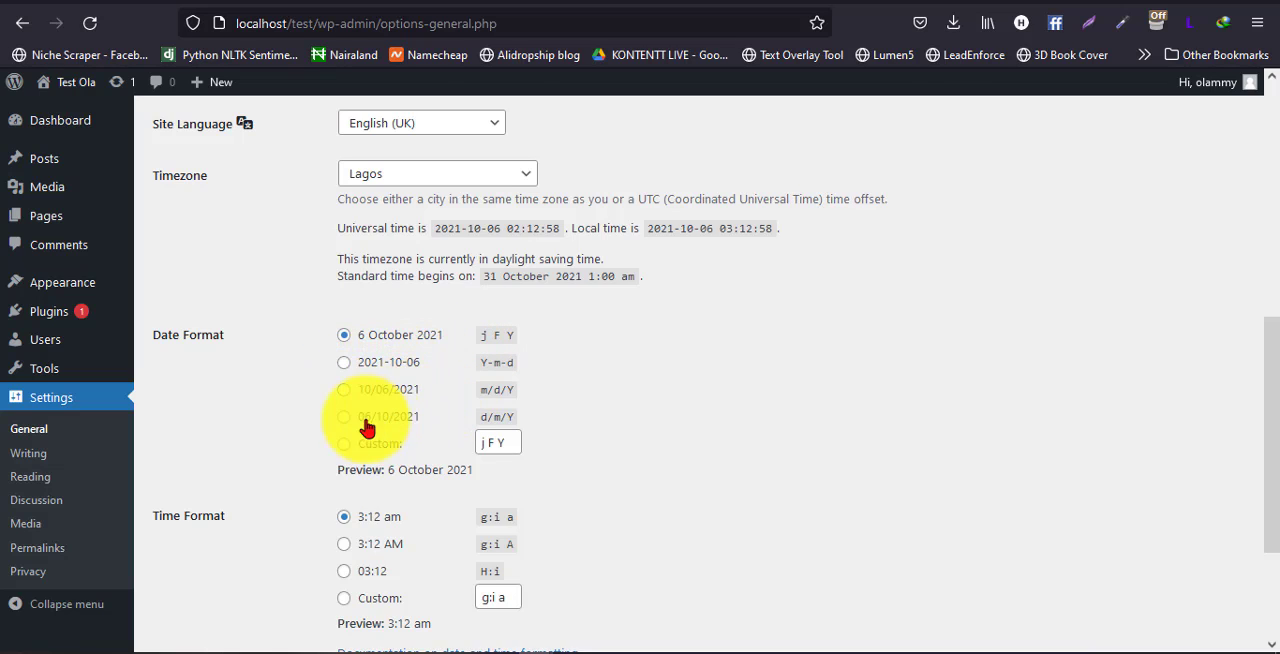
pyautogui.scroll(-3, 224, 449)
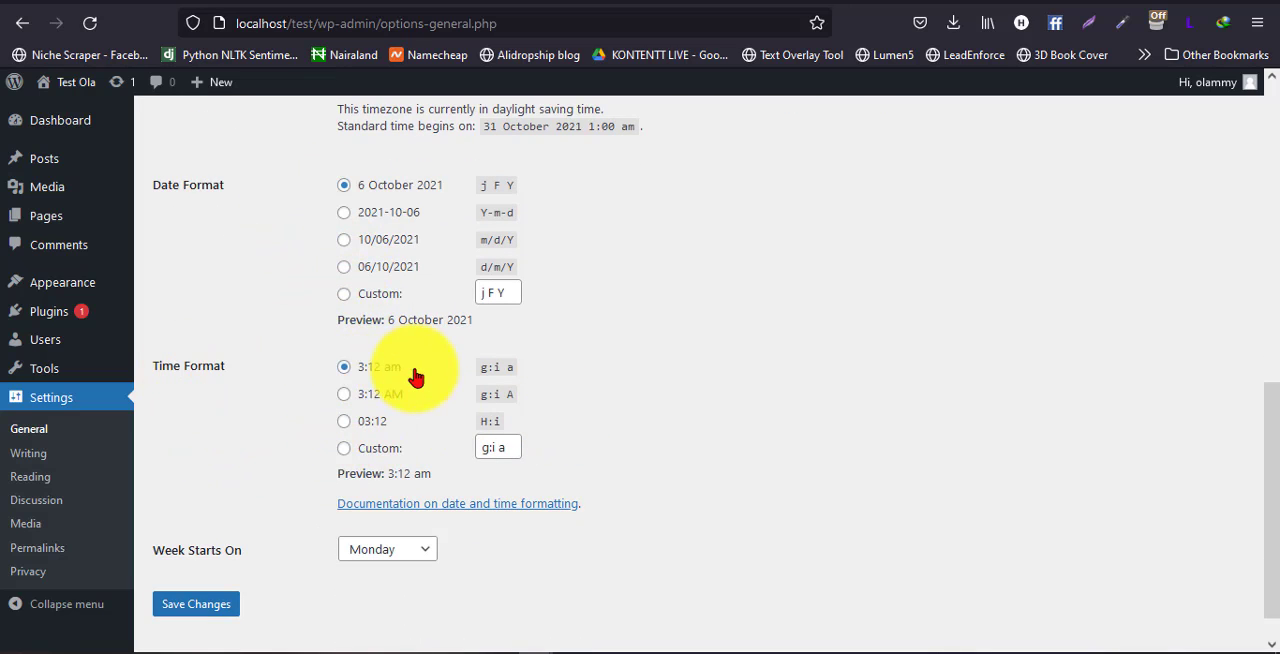
pyautogui.click(343, 428)
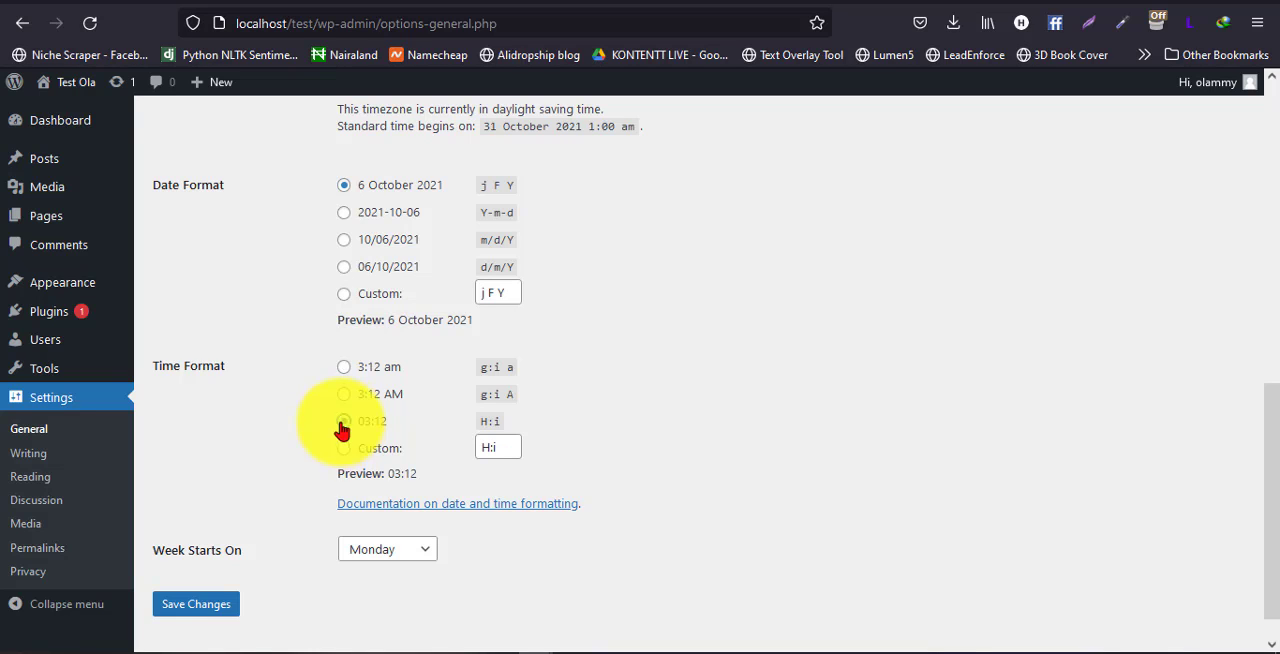
pyautogui.click(344, 370)
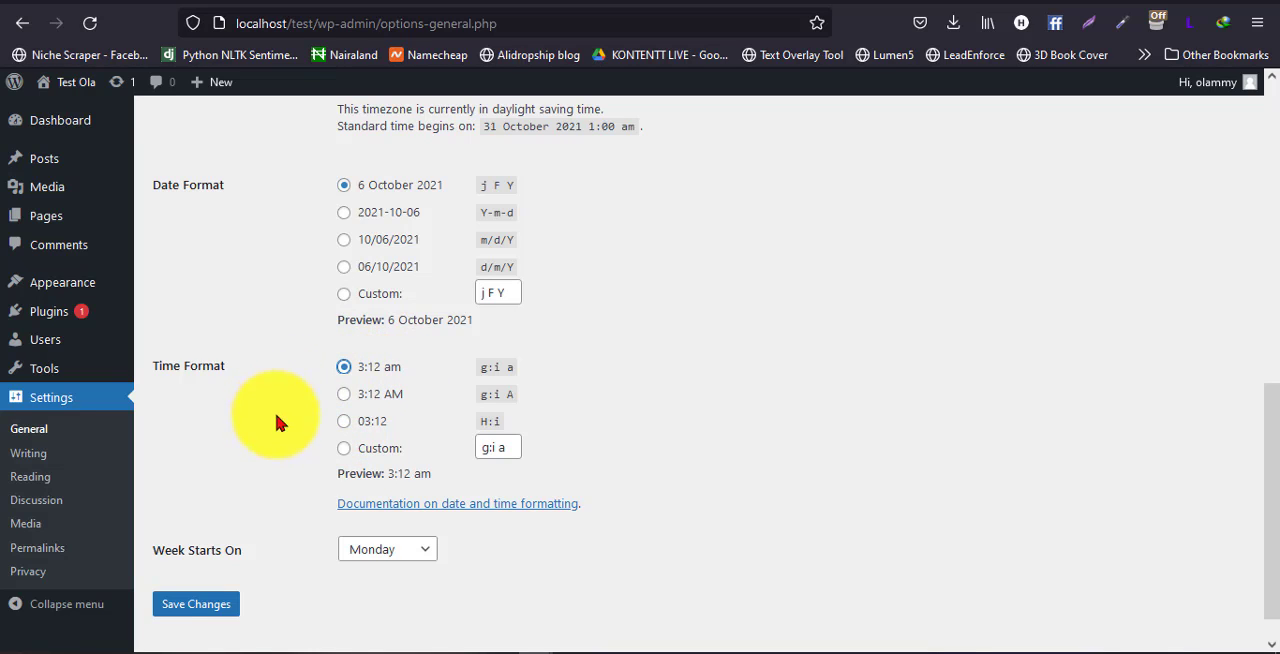
# Look through the weekdays offered for Week Starts On and keep Monday selected
pyautogui.scroll(-1, 276, 430)
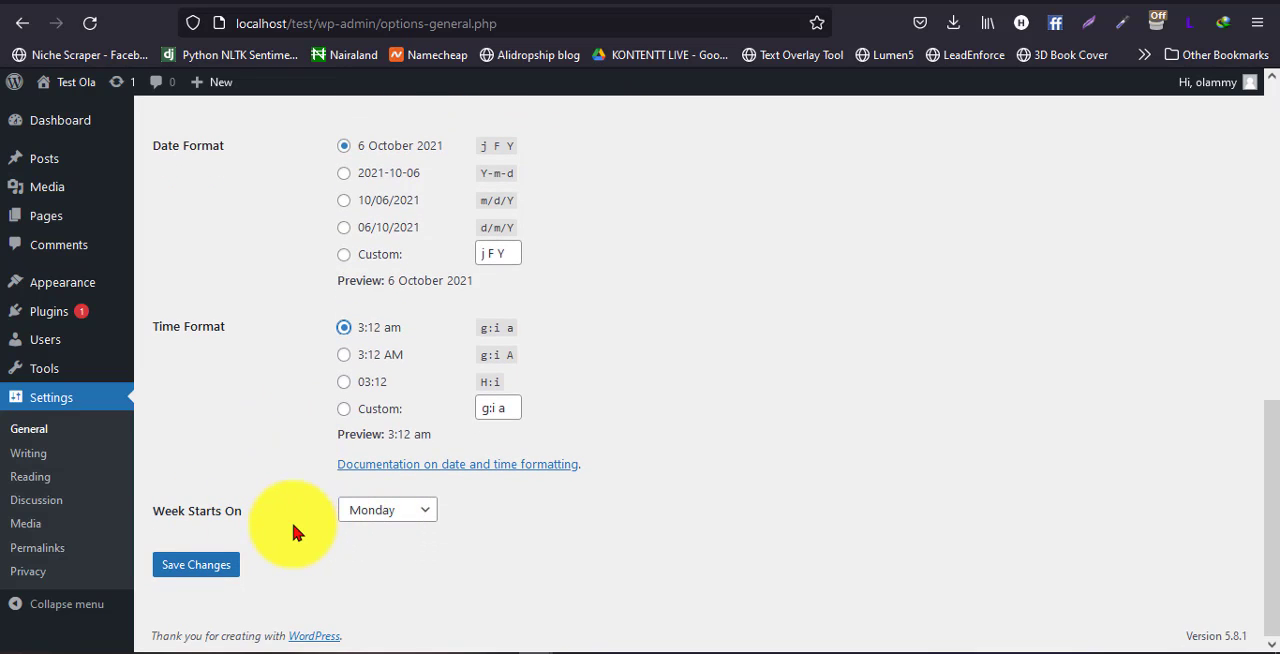
pyautogui.click(400, 512)
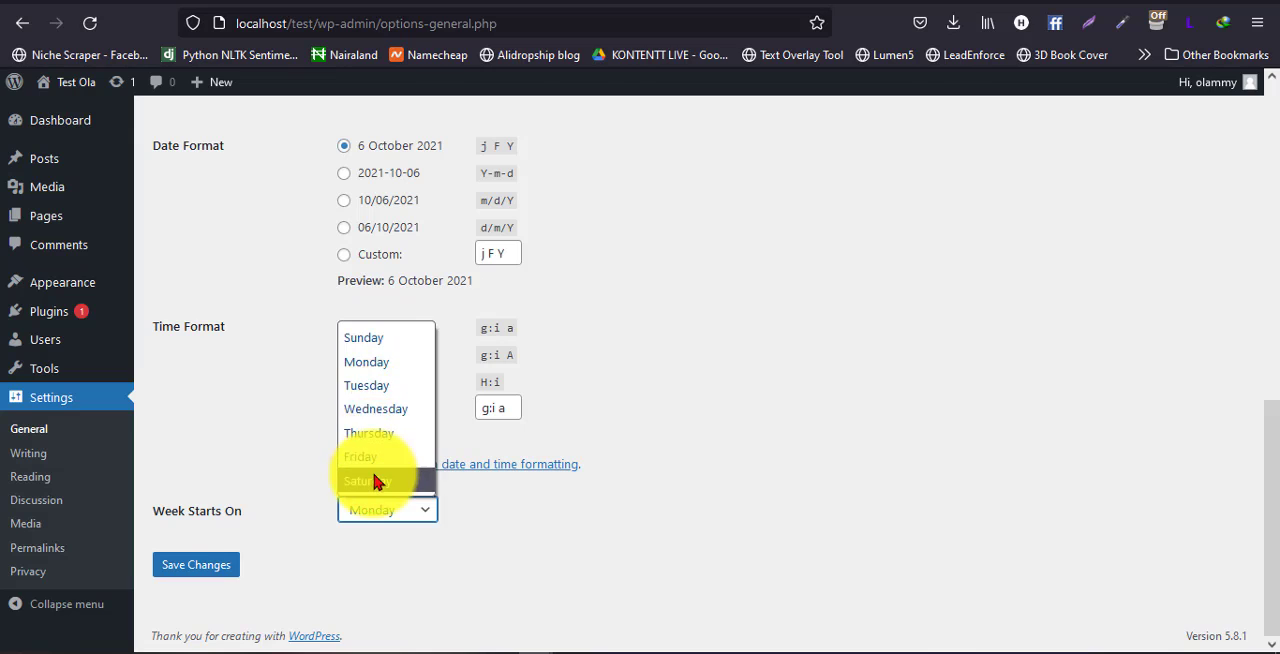
pyautogui.click(396, 372)
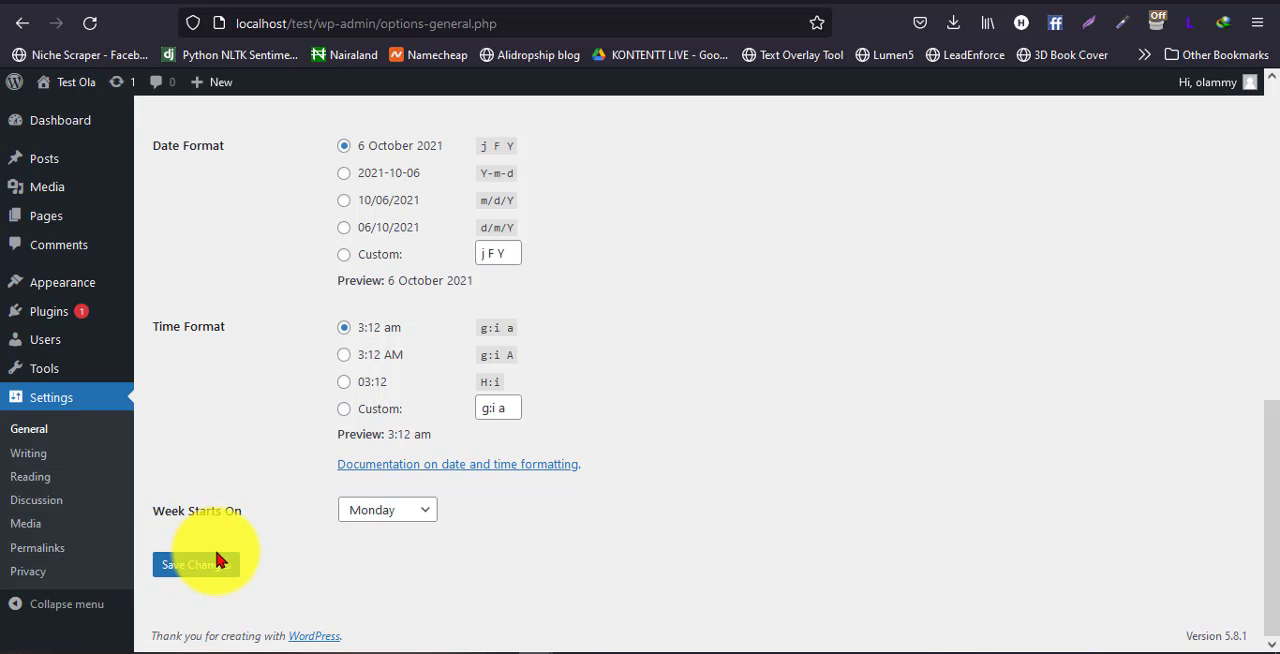
# Check over the General Settings entries and save the changes
pyautogui.scroll(10, 296, 398)
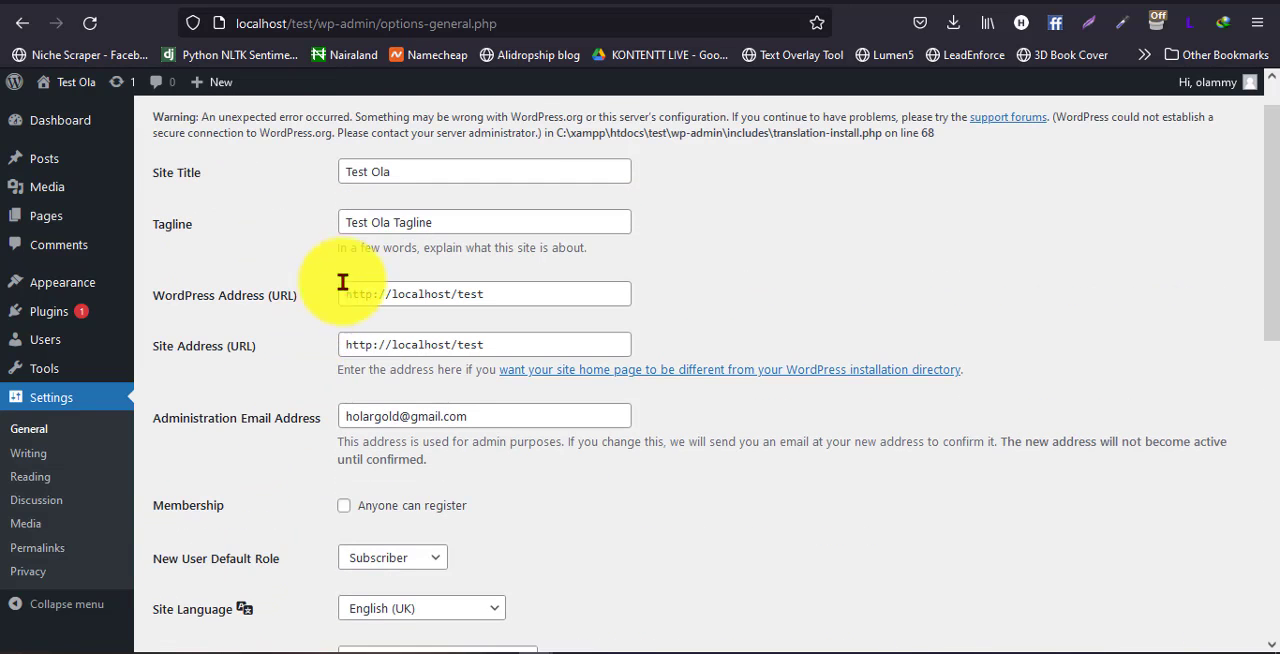
pyautogui.scroll(1, 349, 240)
pyautogui.scroll(-6, 343, 314)
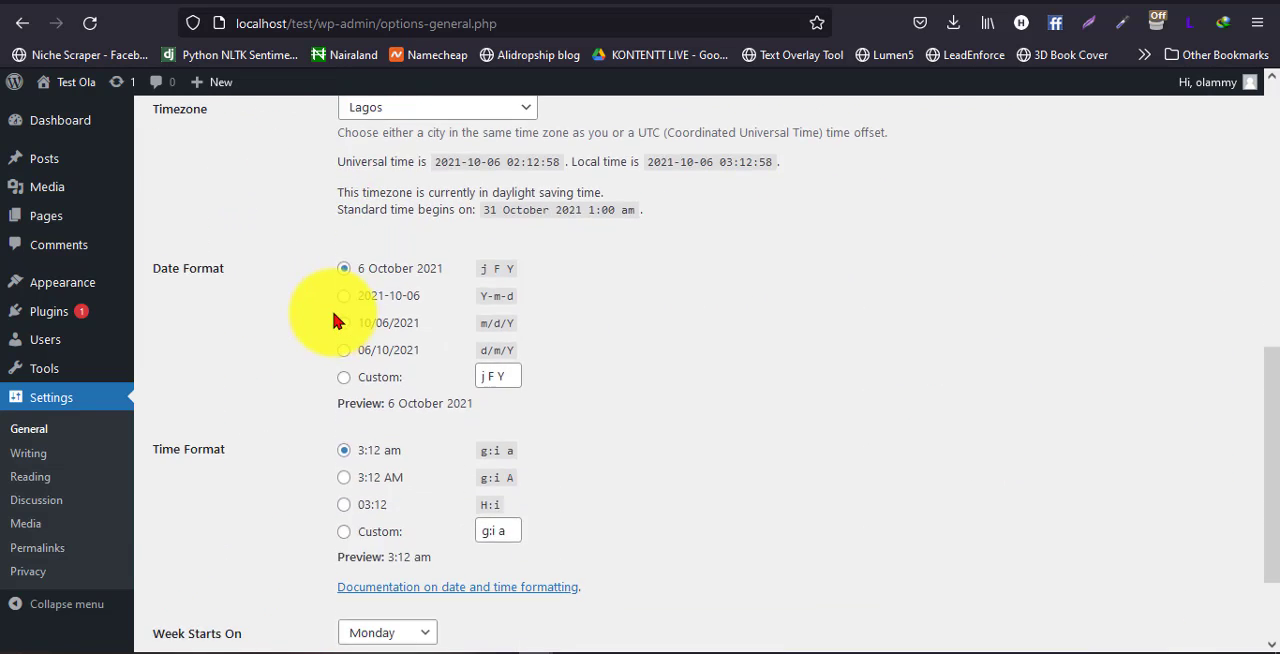
pyautogui.scroll(3, 333, 320)
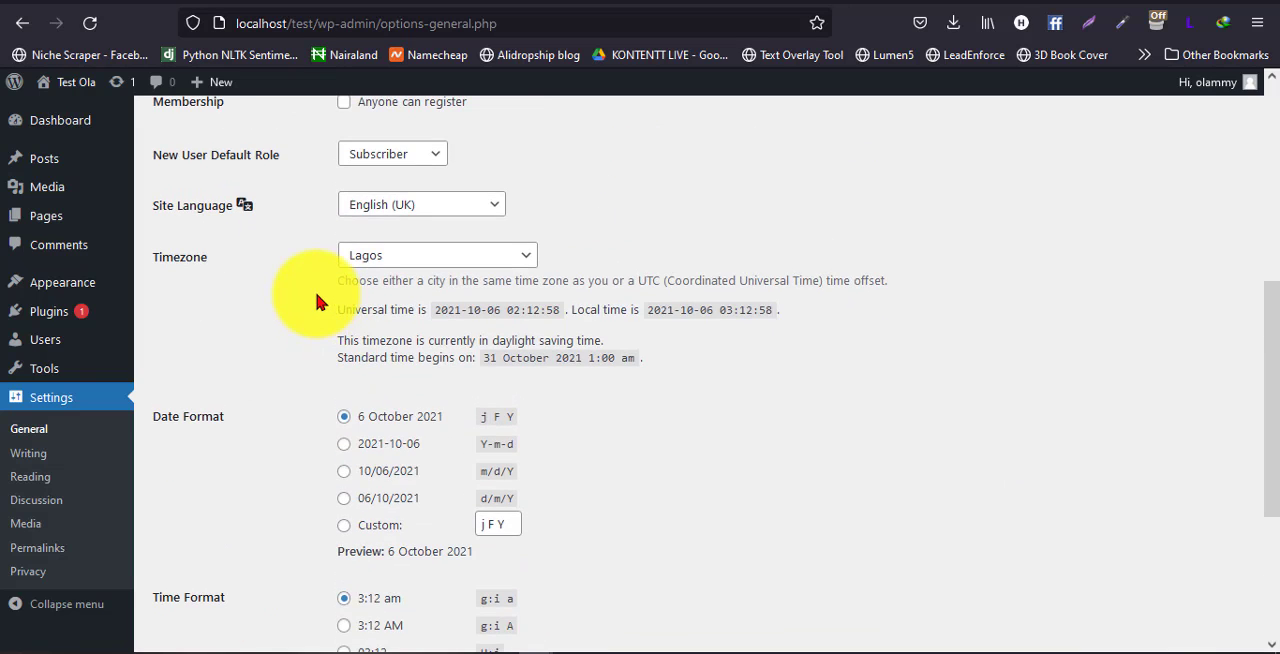
pyautogui.scroll(-5, 320, 294)
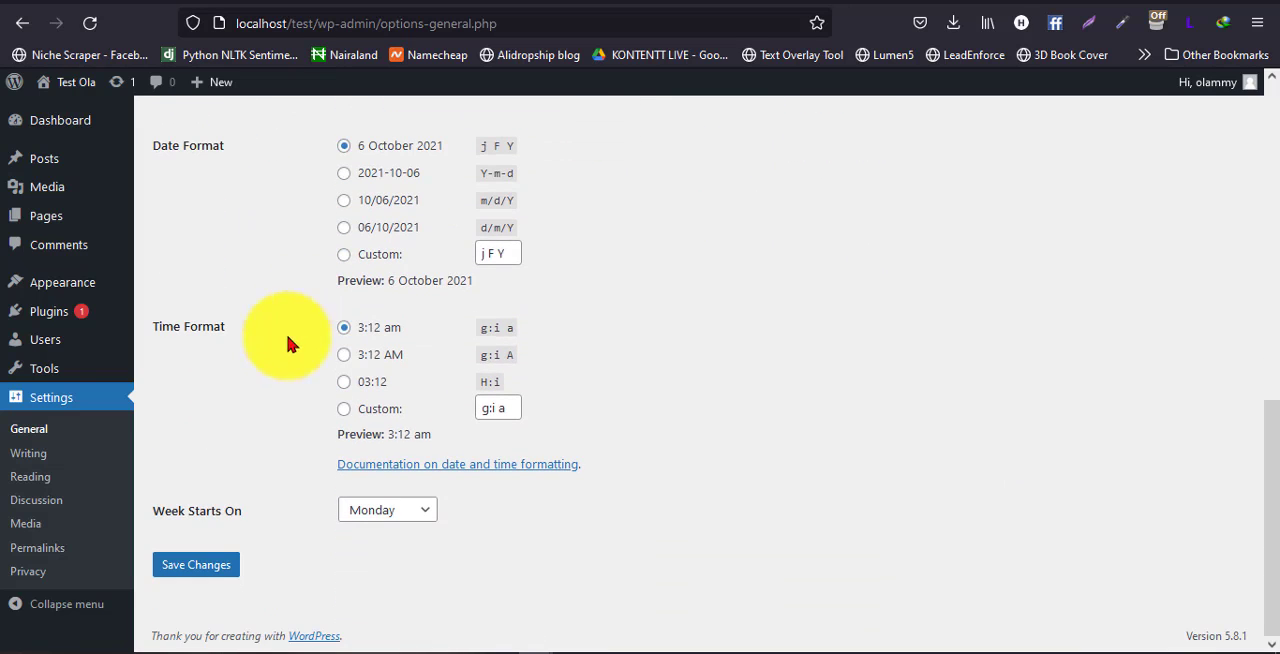
pyautogui.click(210, 563)
pyautogui.scroll(10, 316, 291)
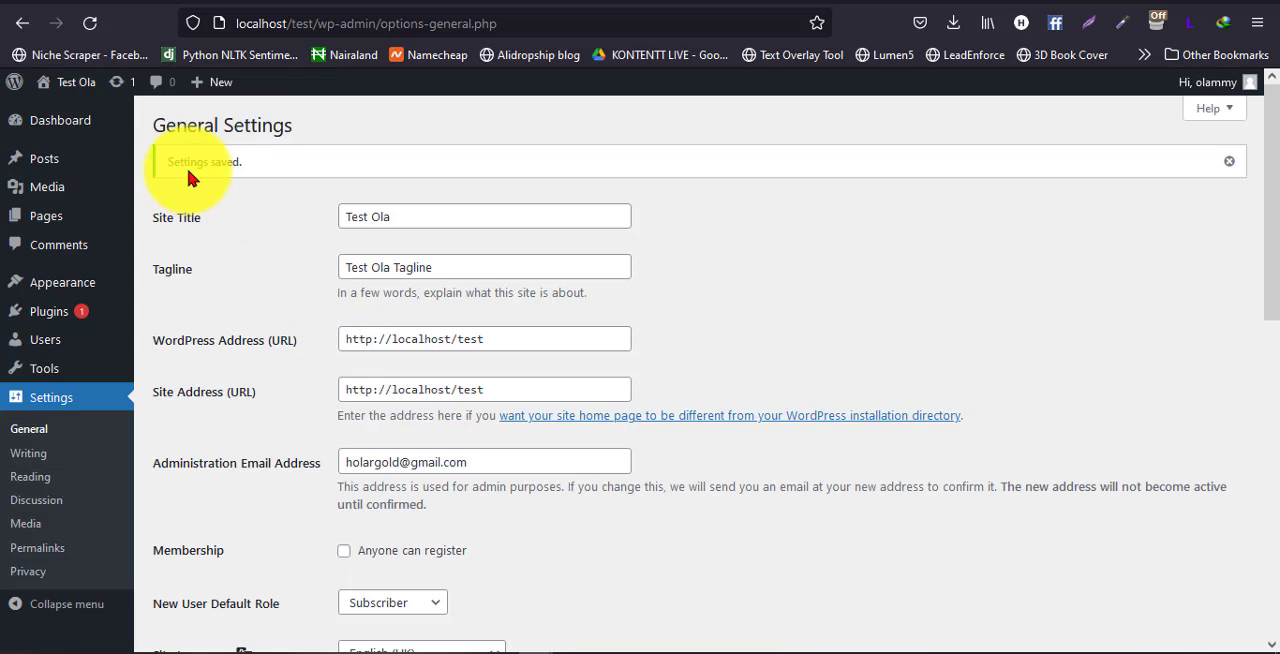
pyautogui.scroll(-3, 239, 280)
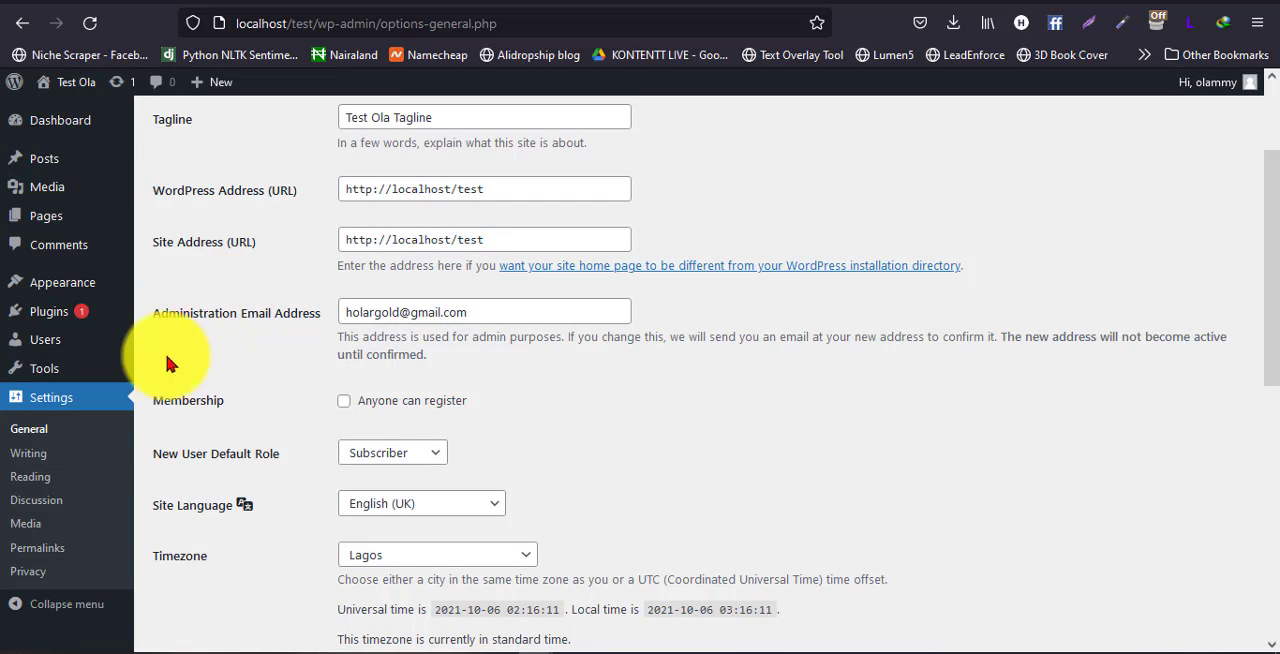
# Open the Writing Settings and look through the default post category and format choices, keeping Uncategorised and Standard
pyautogui.click(80, 440)
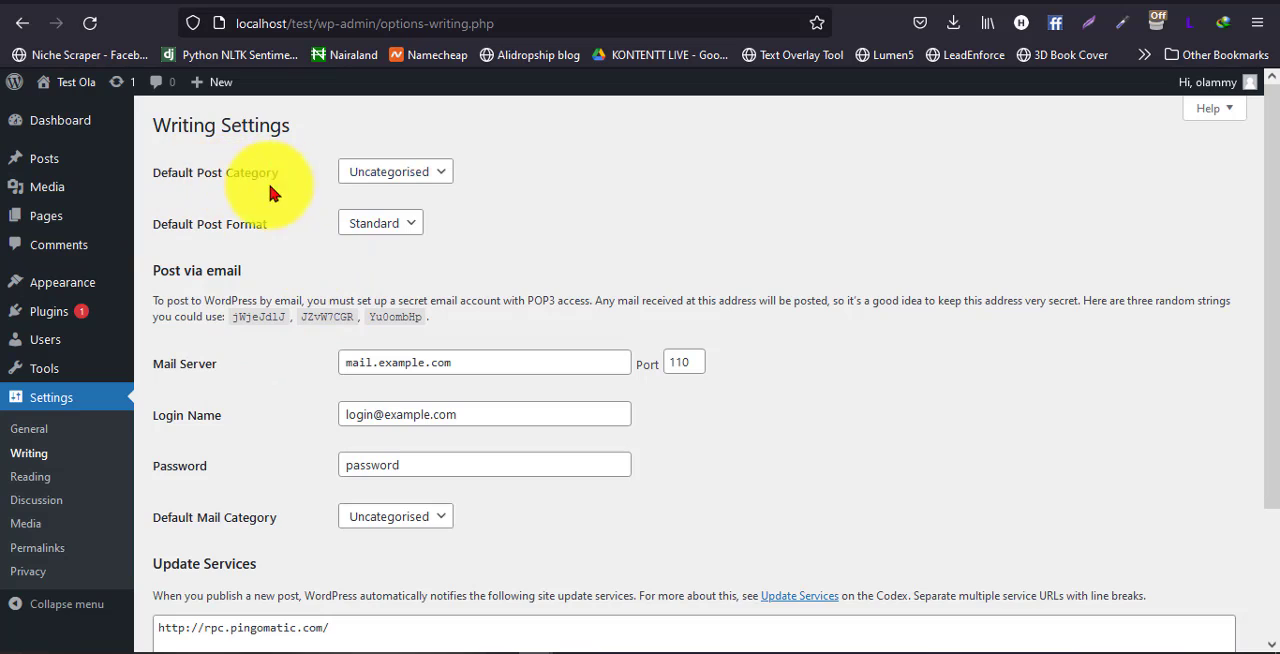
pyautogui.click(425, 176)
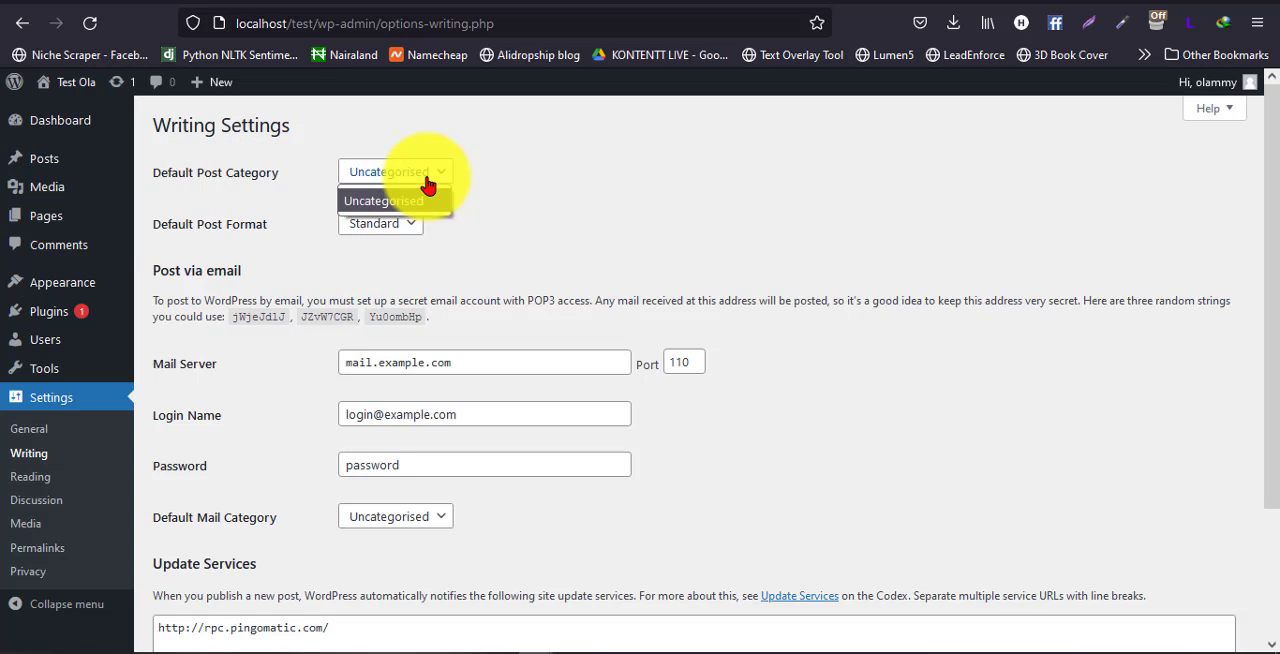
pyautogui.click(428, 183)
pyautogui.click(678, 166)
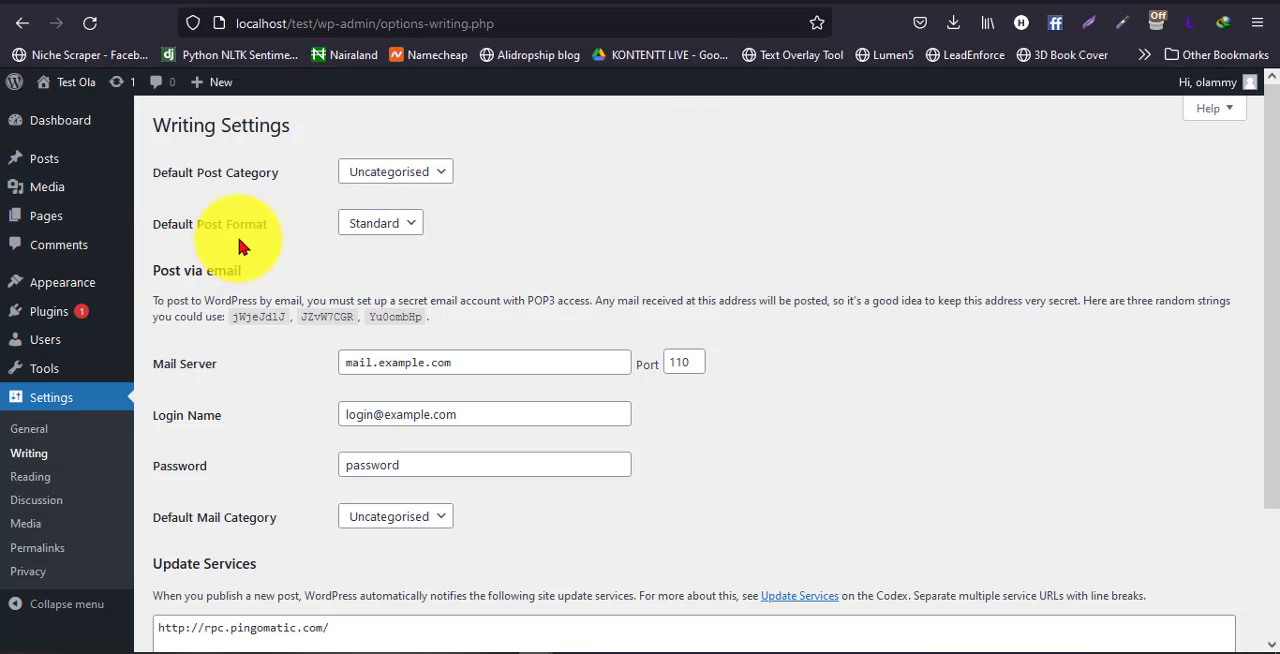
pyautogui.click(396, 226)
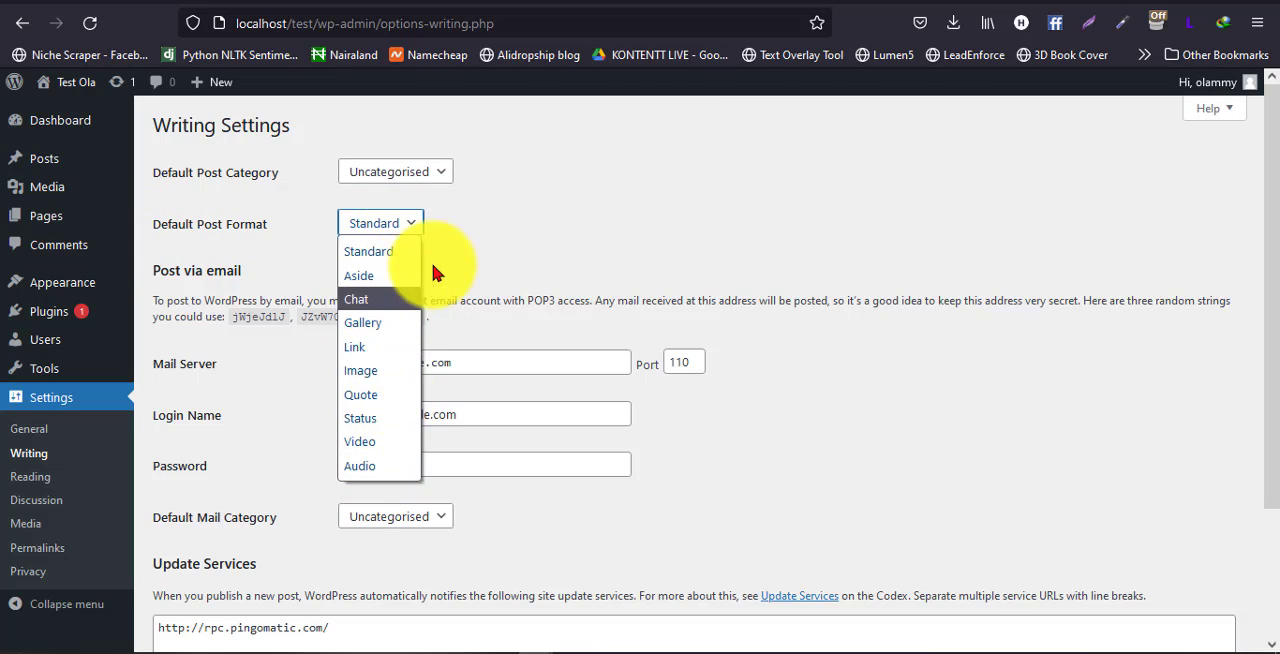
pyautogui.click(380, 252)
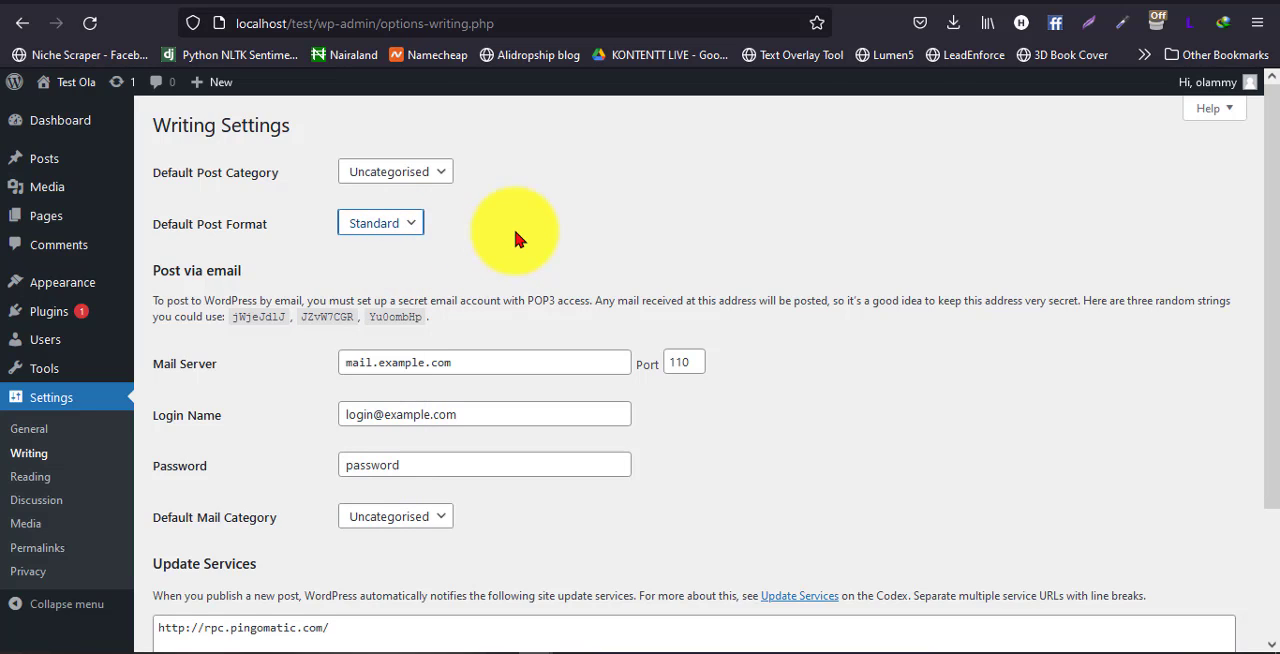
pyautogui.click(515, 238)
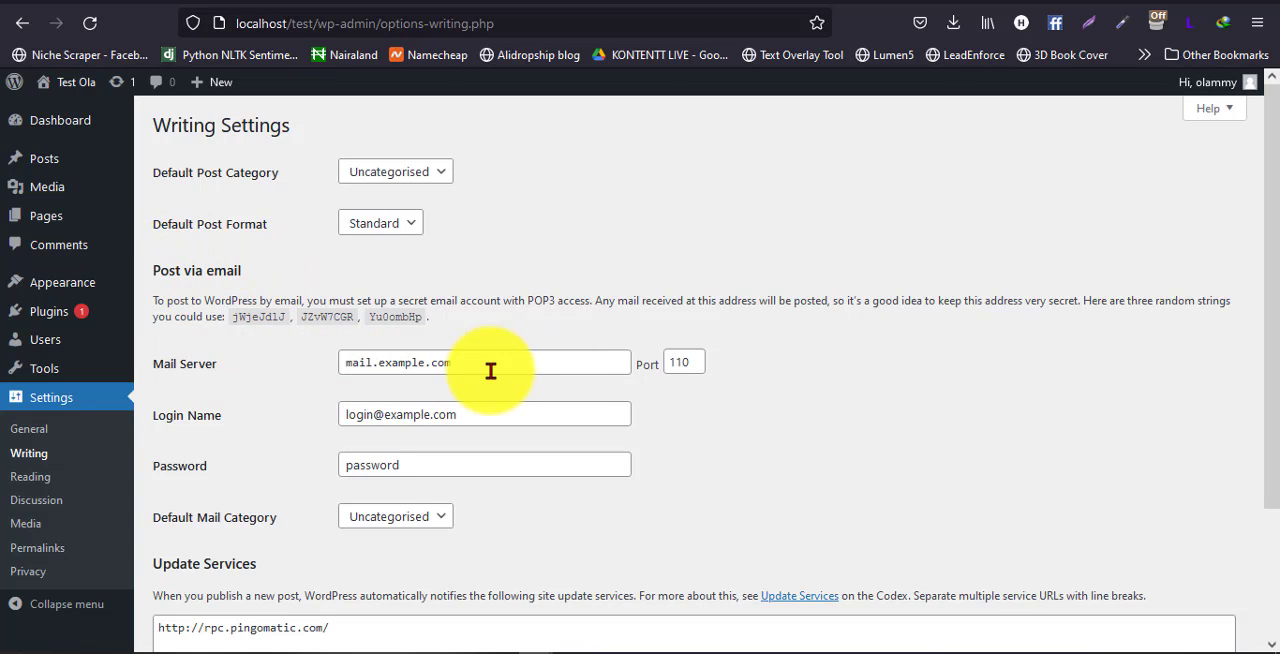
# Look over the Post via email fields and the Update Services section of the Writing Settings
pyautogui.moveTo(490, 369); pyautogui.dragTo(306, 369)
pyautogui.click(305, 375)
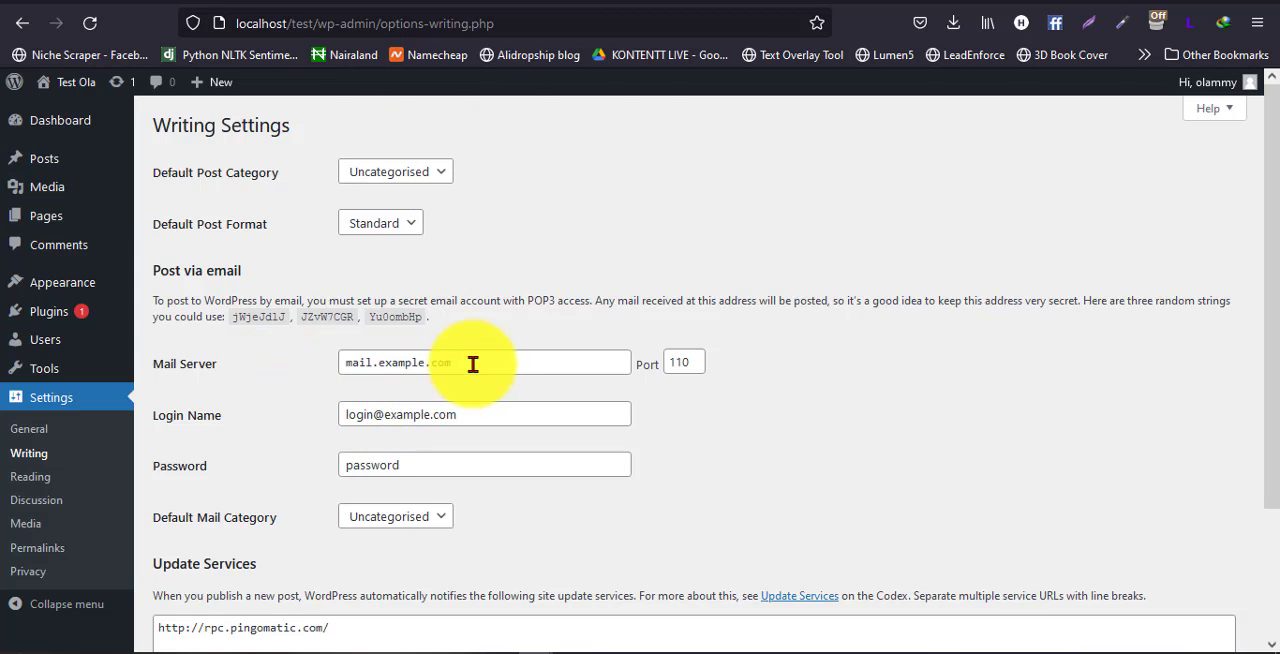
pyautogui.moveTo(473, 364); pyautogui.dragTo(286, 357)
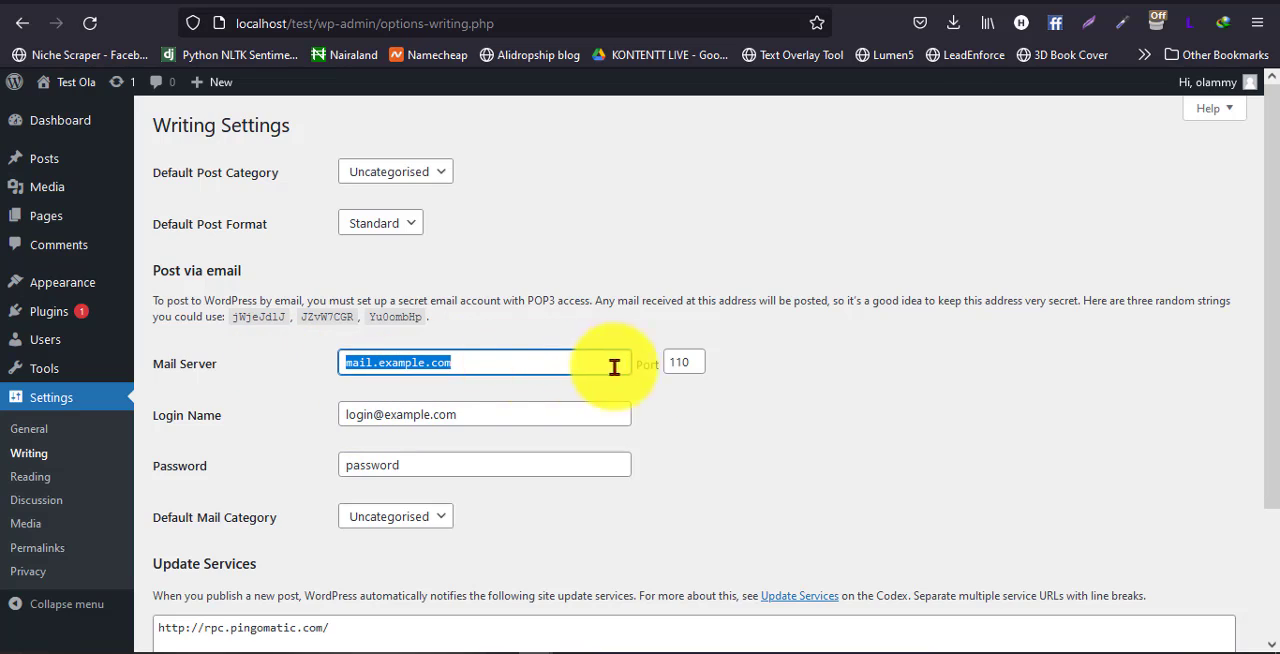
pyautogui.click(729, 397)
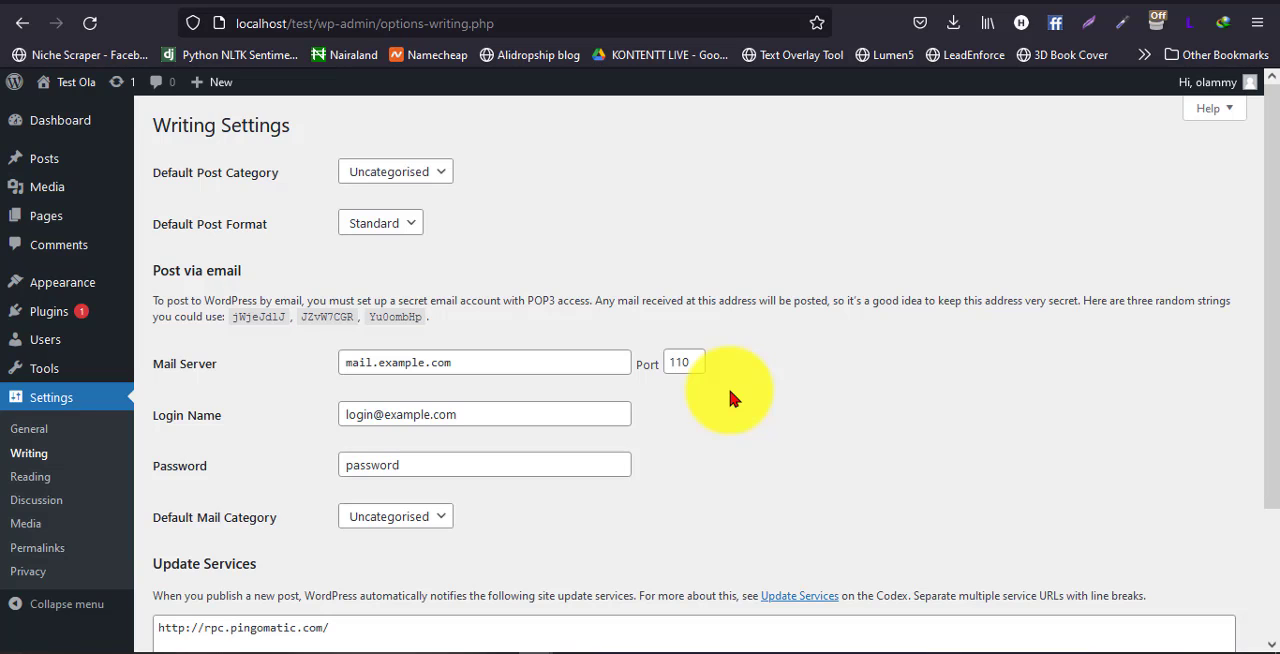
pyautogui.scroll(-3, 730, 398)
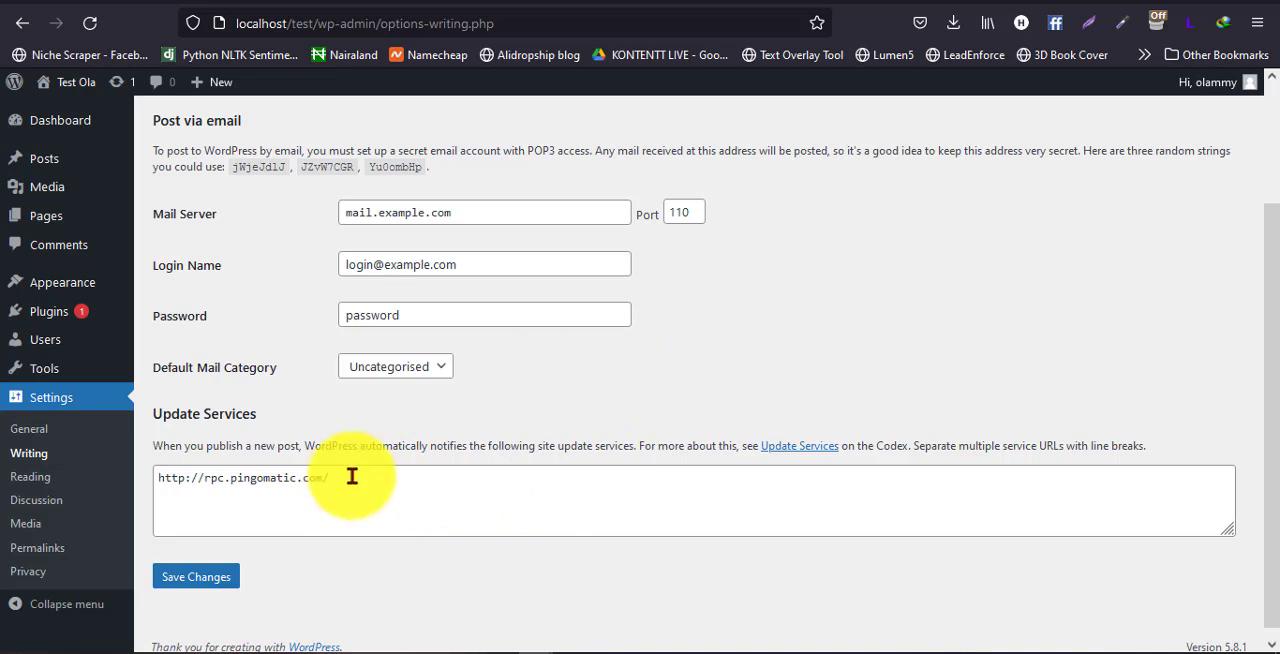
pyautogui.scroll(1, 866, 382)
pyautogui.scroll(1, 868, 382)
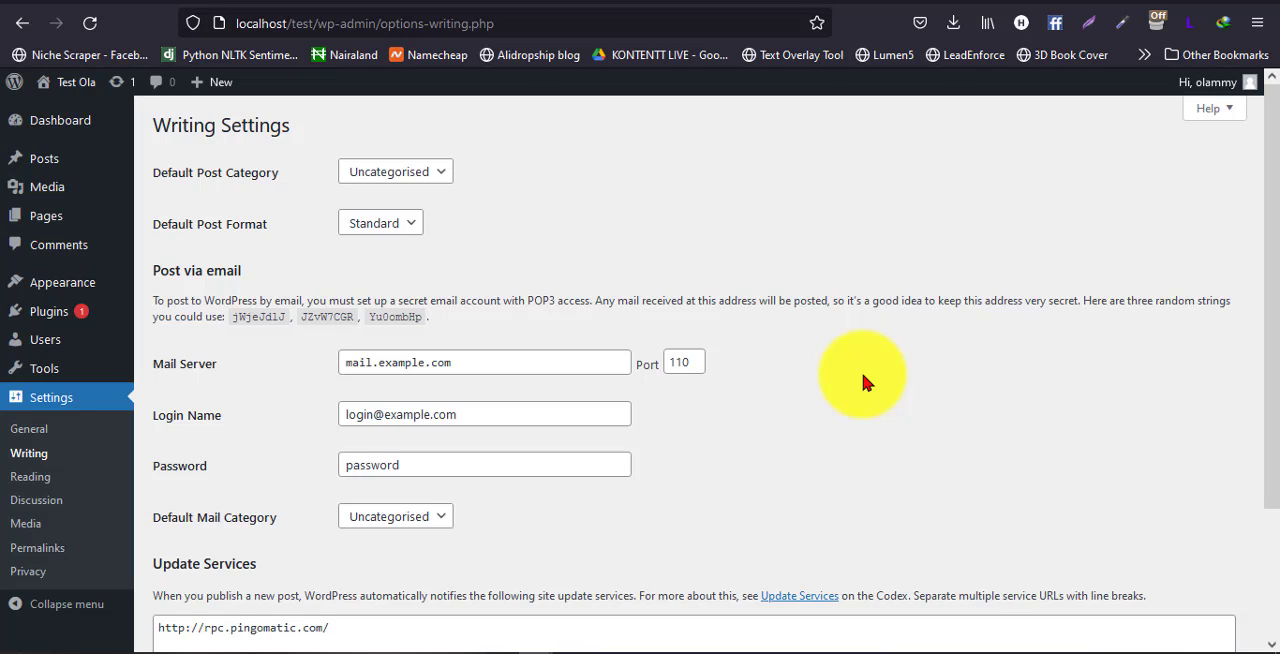
# In the Reading Settings, make the homepage a static page, with "Create your website with blocks" as Homepage and Blog as Posts page
pyautogui.click(43, 478)
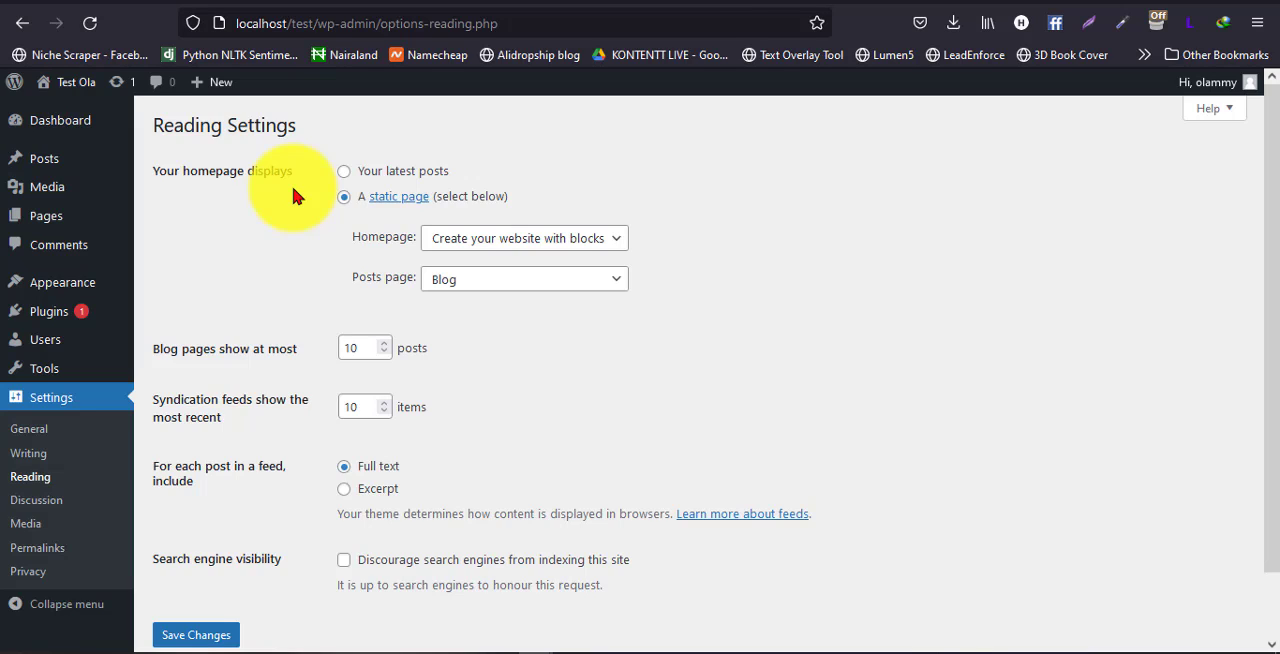
pyautogui.click(346, 173)
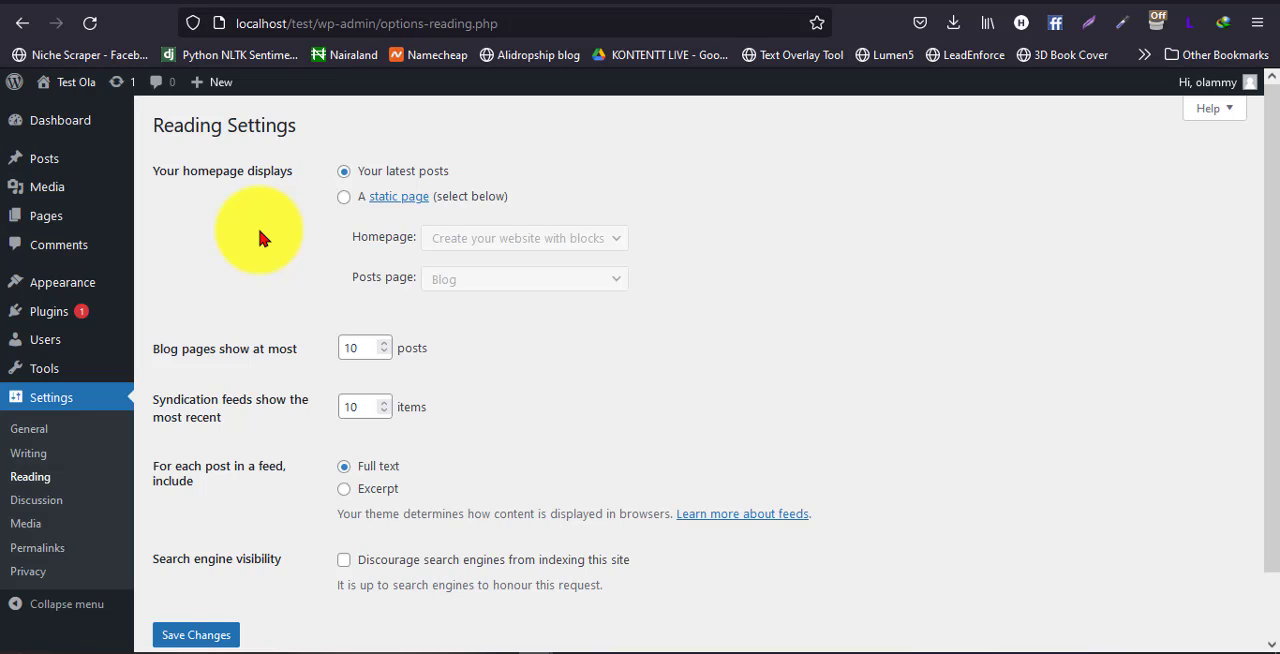
pyautogui.moveTo(37, 162)
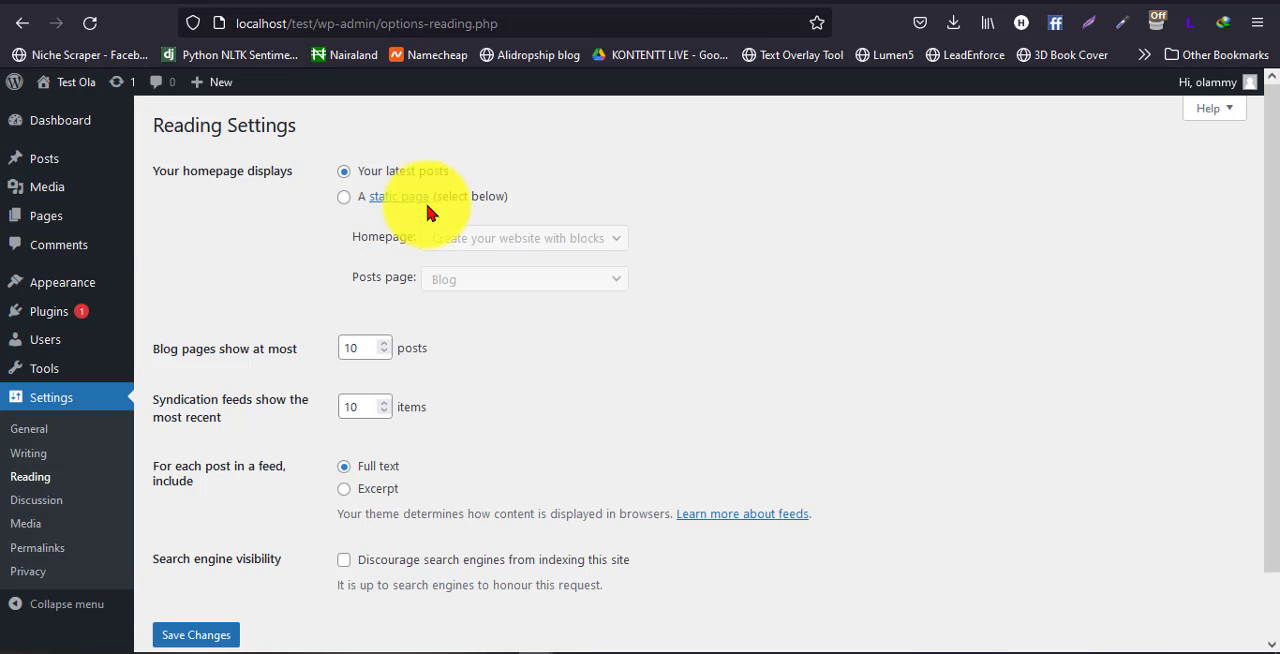
pyautogui.click(343, 197)
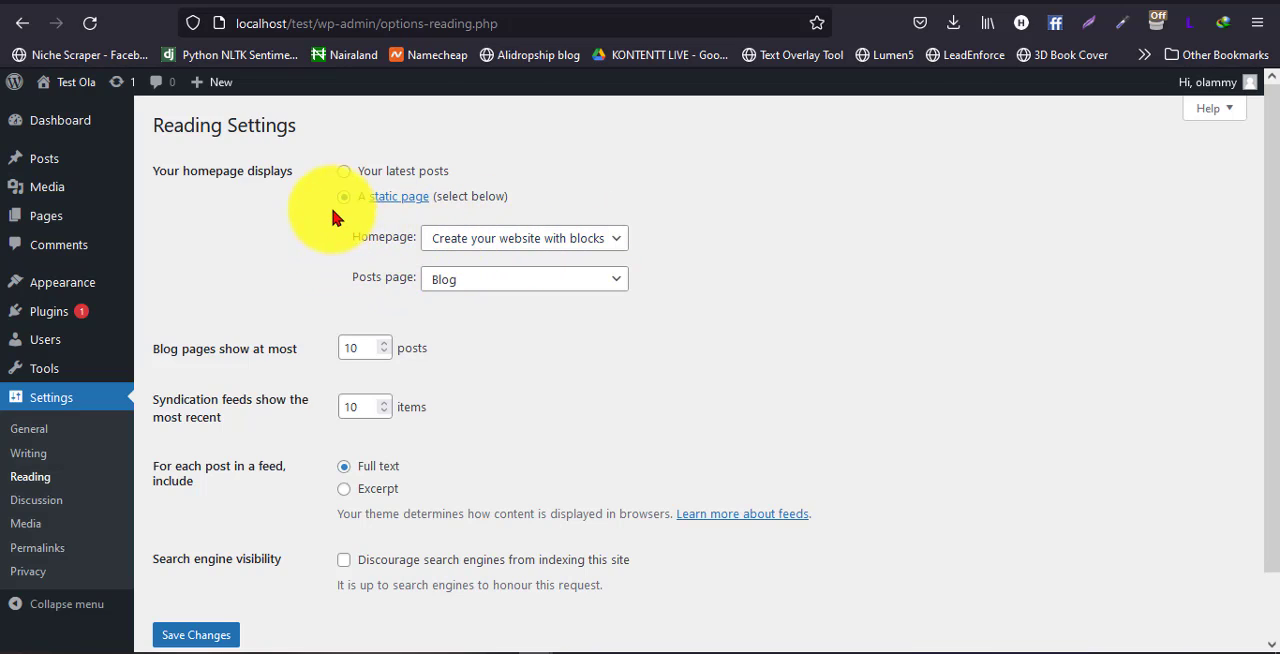
pyautogui.click(592, 246)
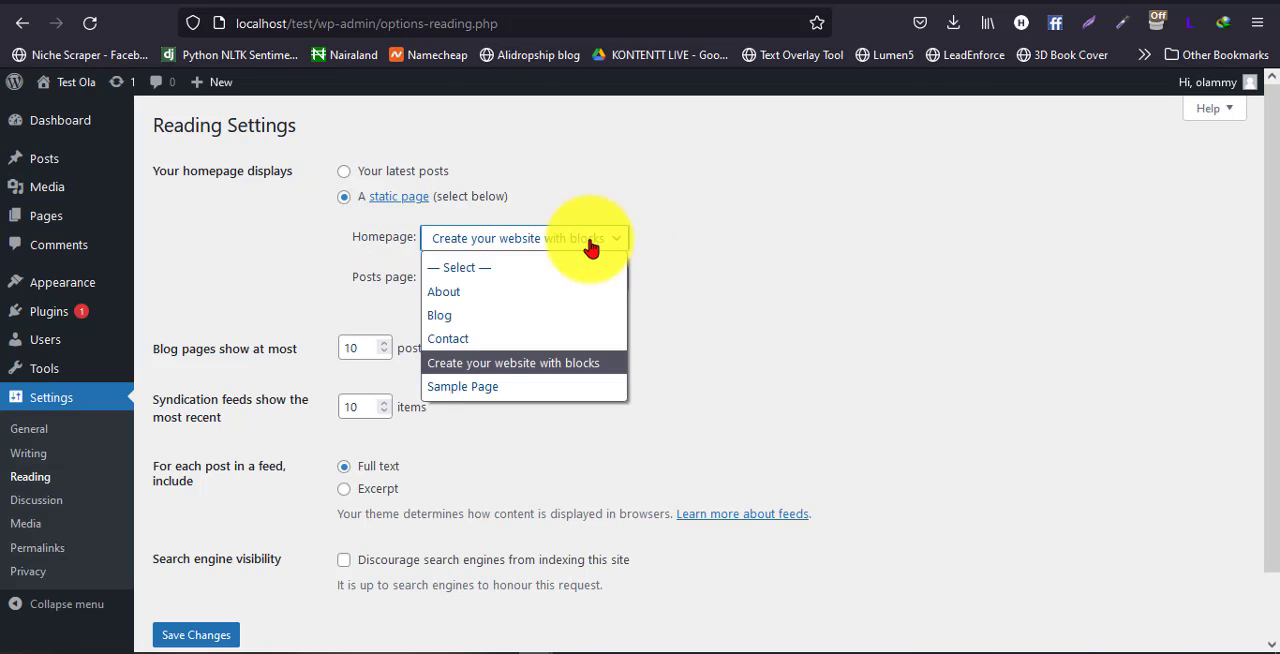
pyautogui.click(516, 364)
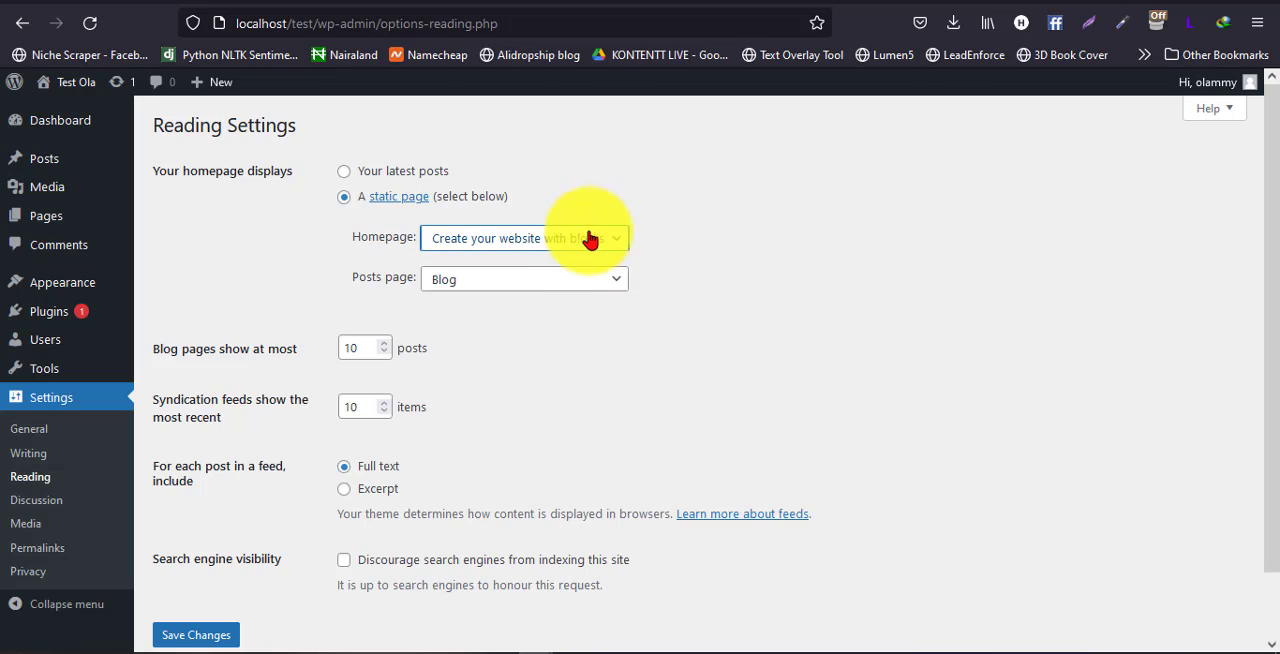
pyautogui.click(500, 286)
pyautogui.click(443, 355)
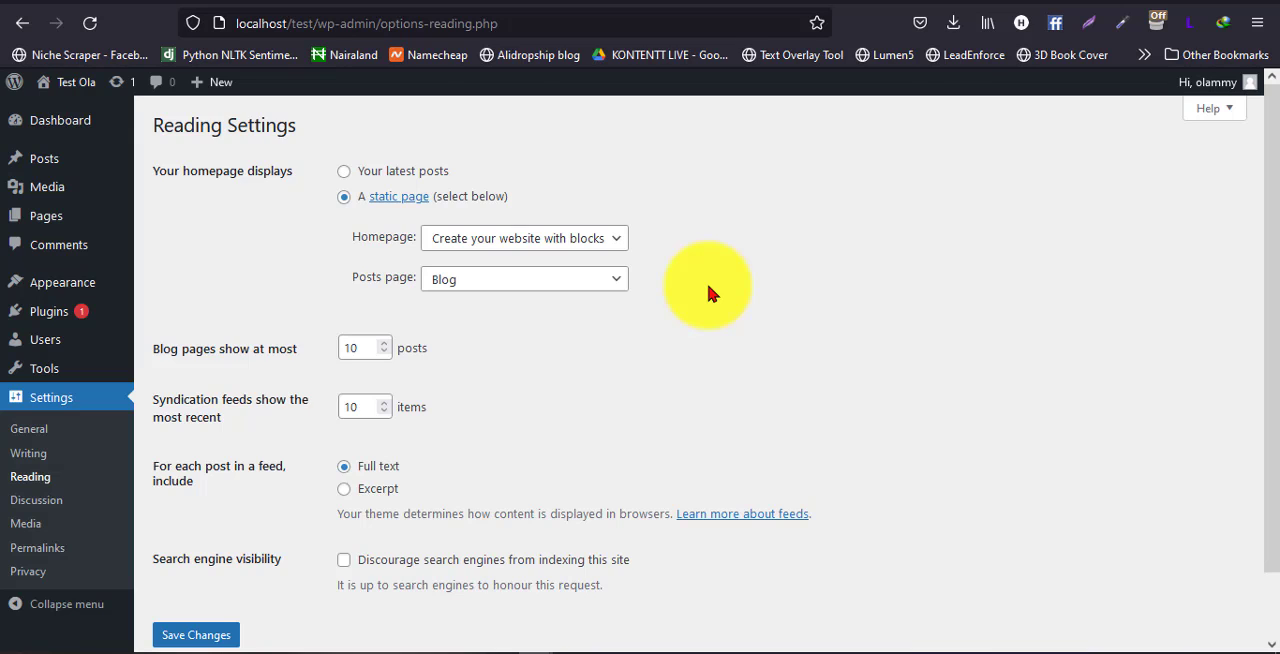
# Set each post in a feed to include only the Excerpt
pyautogui.scroll(-1, 700, 295)
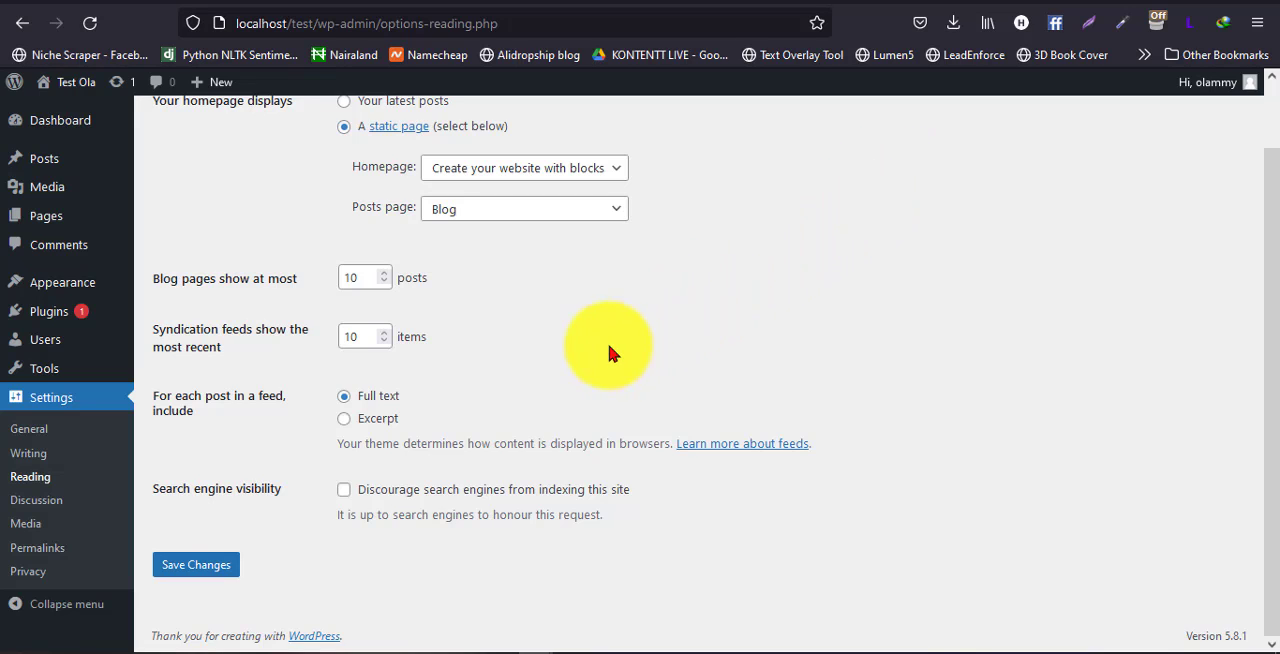
pyautogui.click(345, 420)
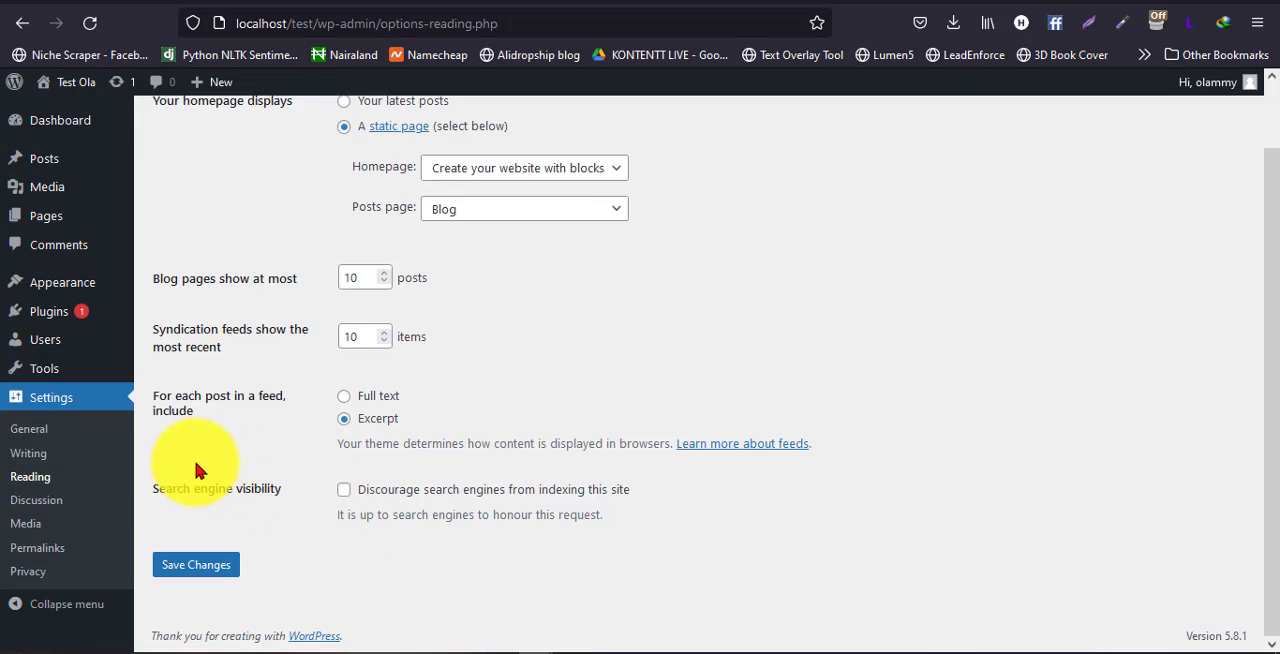
# Turn the option discouraging search engines from indexing the site on and off again
pyautogui.moveTo(141, 495)
pyautogui.mouseDown()
pyautogui.moveTo(551, 508)
pyautogui.moveTo(152, 503)
pyautogui.mouseUp()
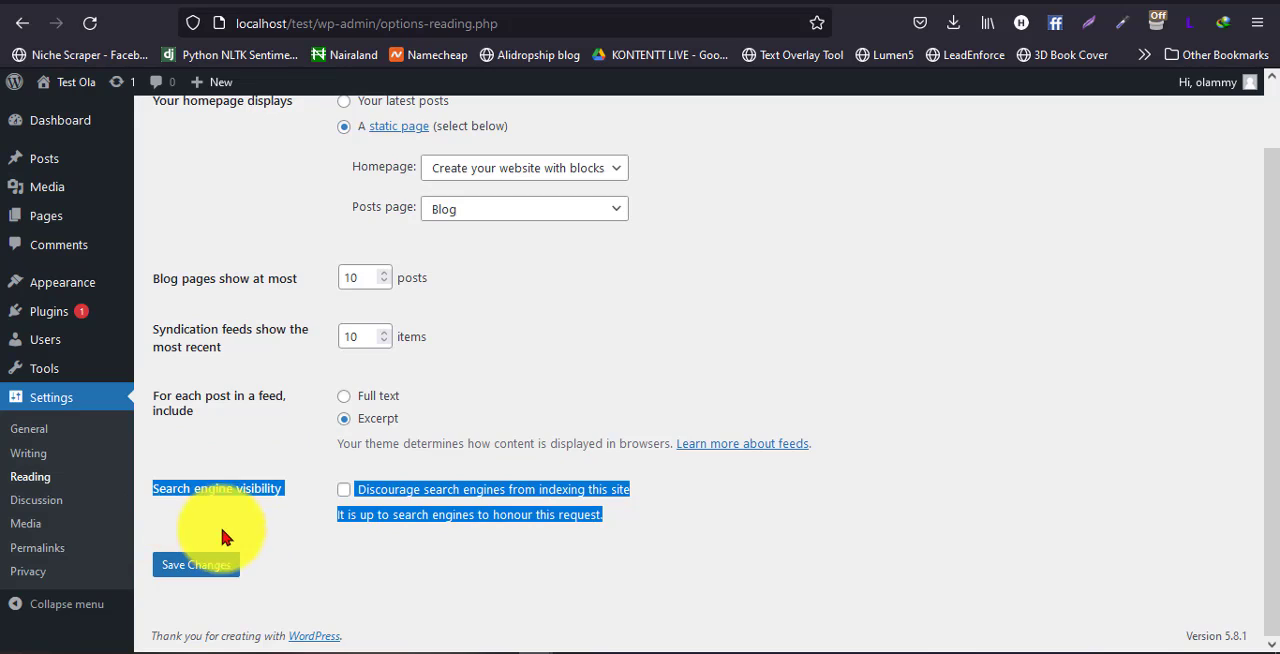
pyautogui.click(320, 520)
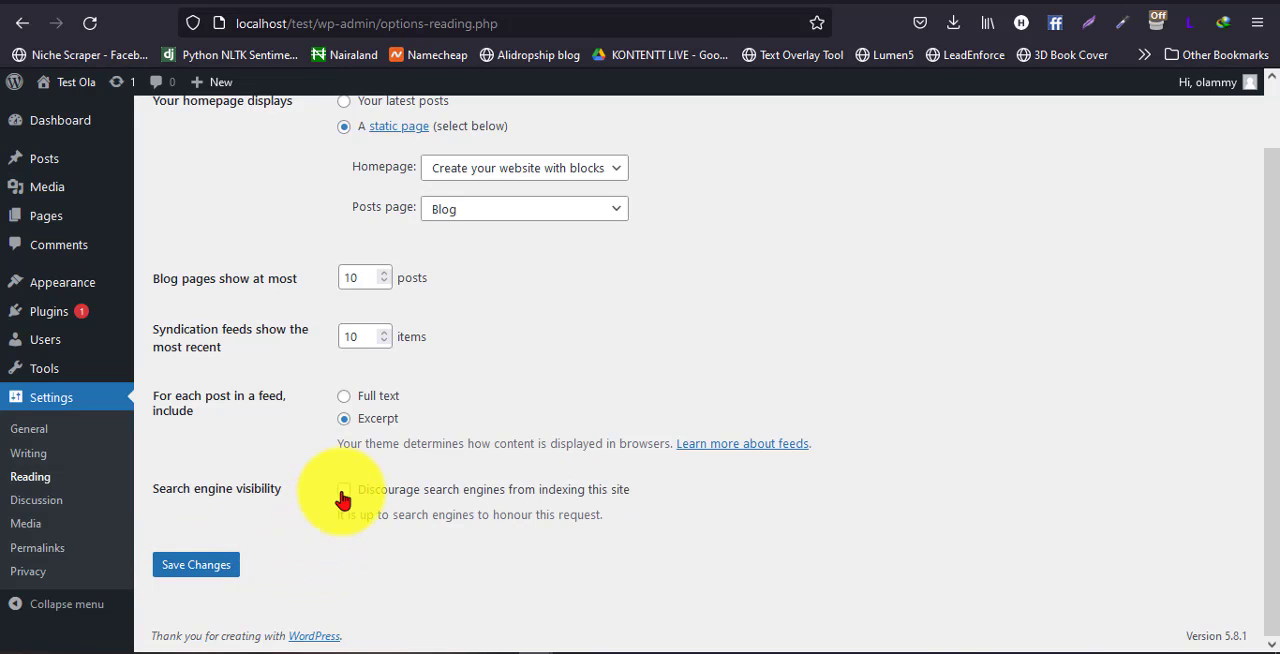
pyautogui.click(345, 491)
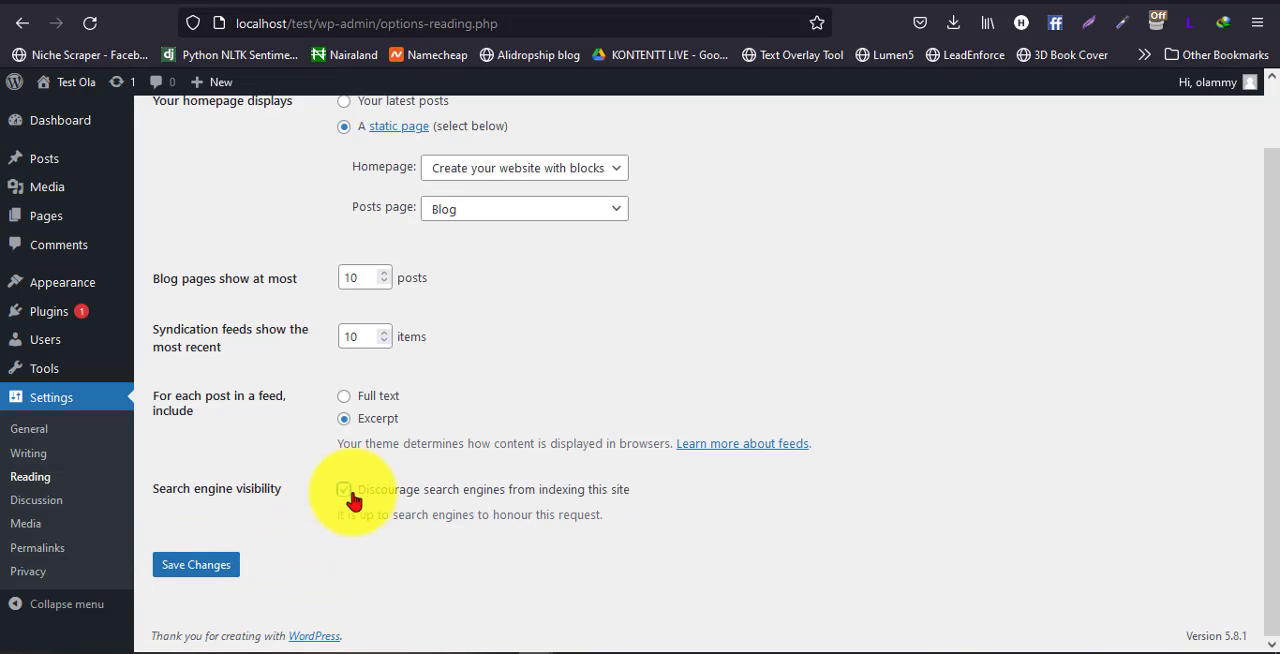
pyautogui.click(343, 493)
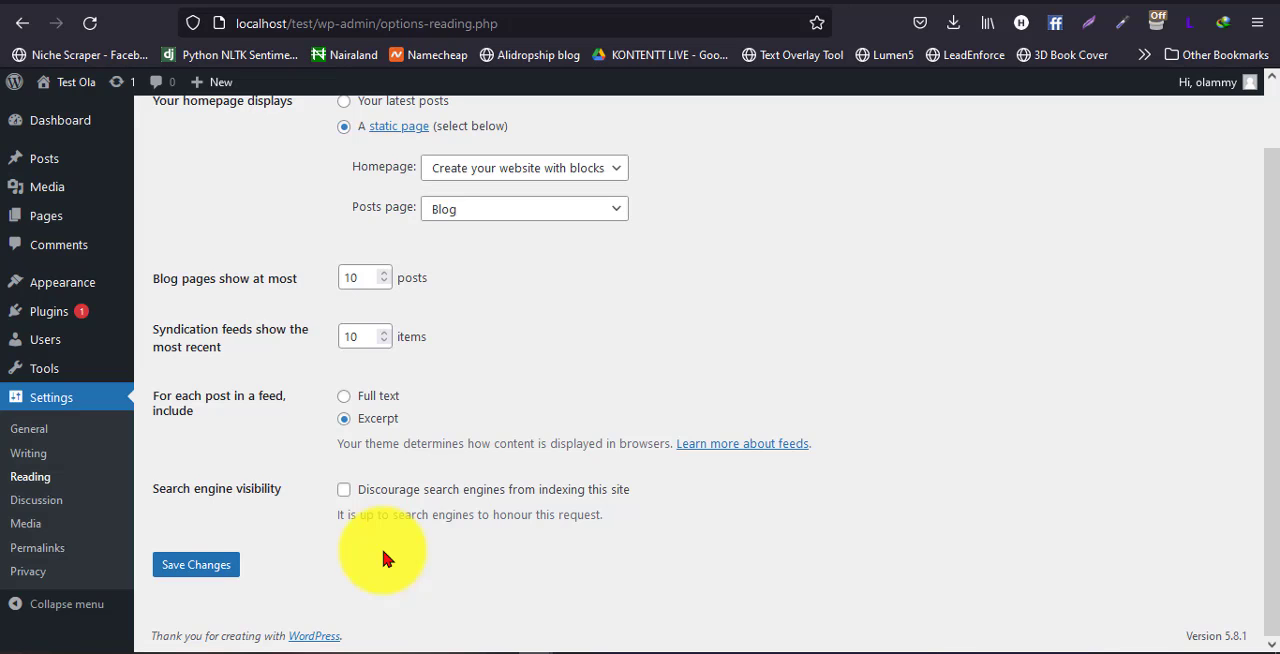
# Save the changes to the Reading Settings and open the Discussion Settings
pyautogui.scroll(2, 329, 457)
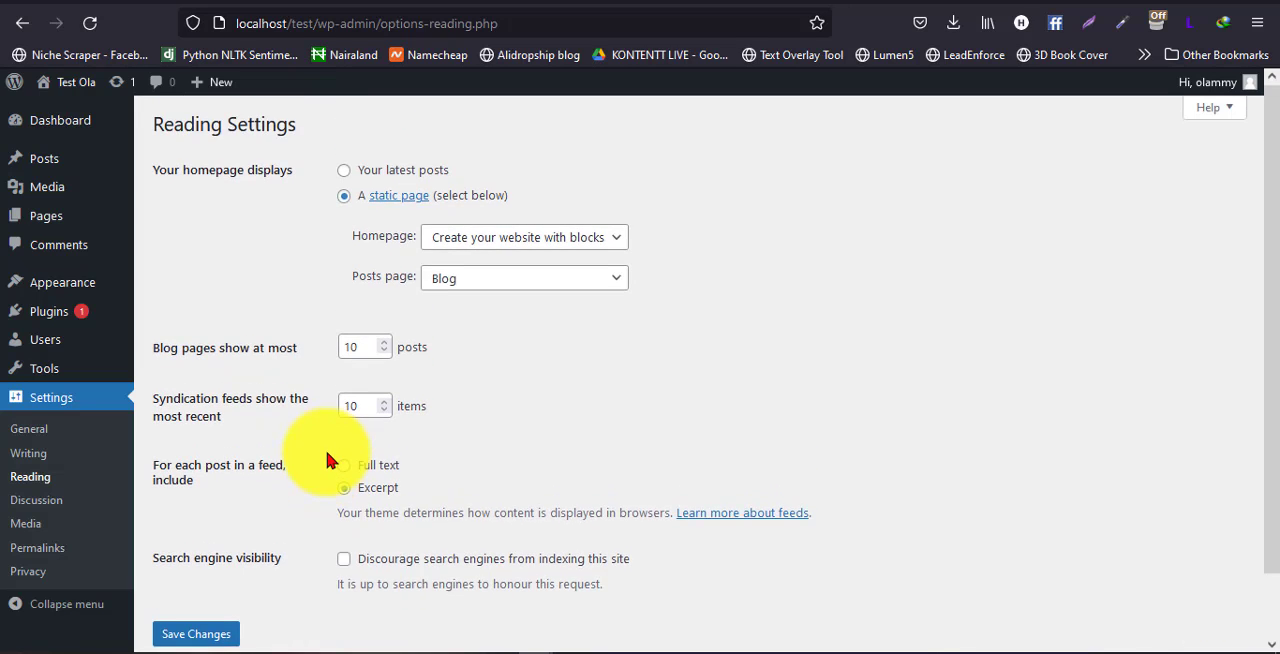
pyautogui.scroll(-2, 328, 460)
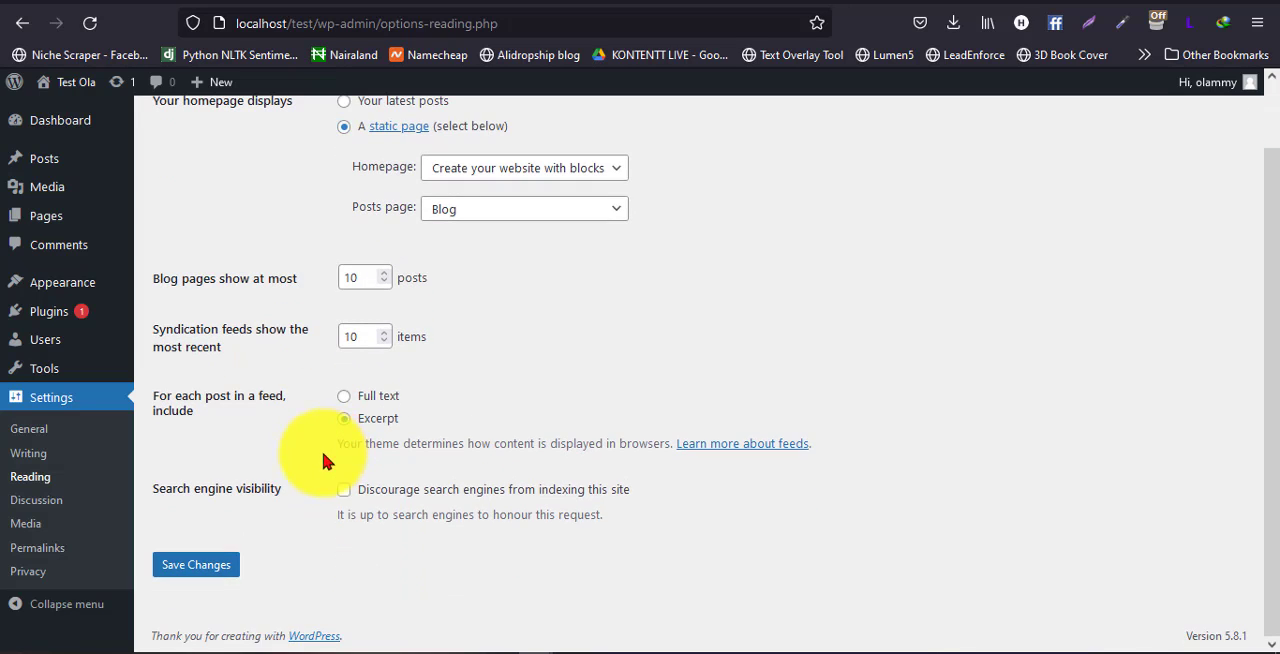
pyautogui.click(199, 577)
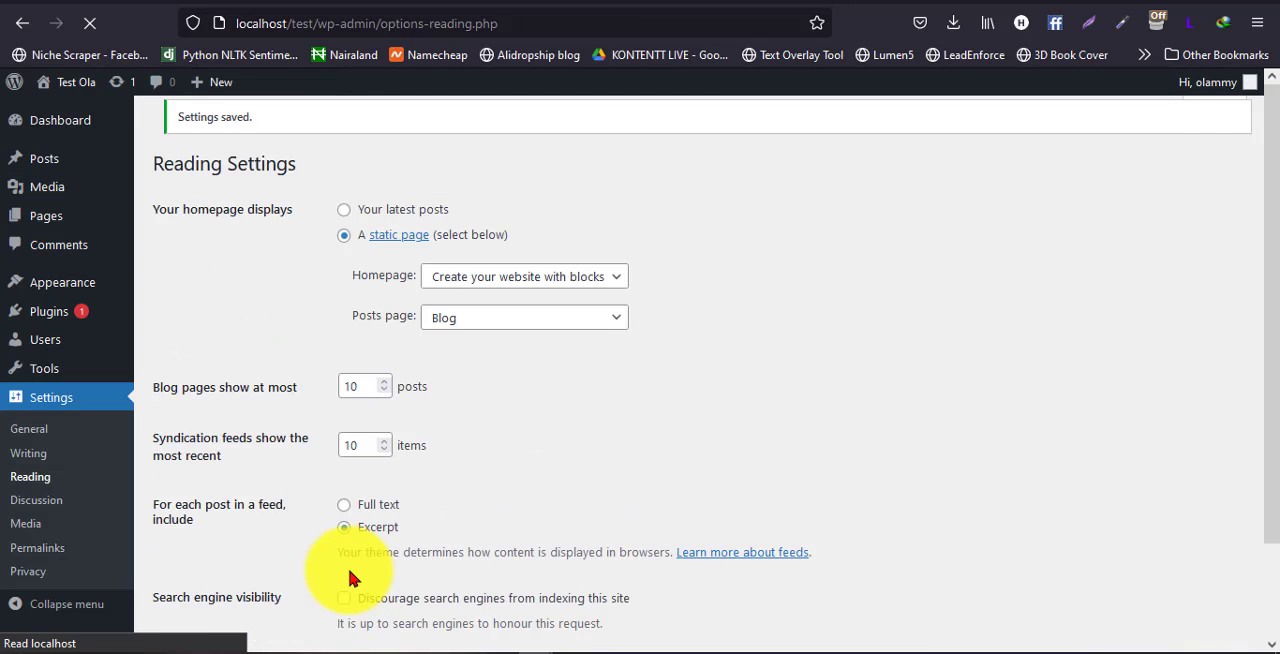
pyautogui.click(120, 510)
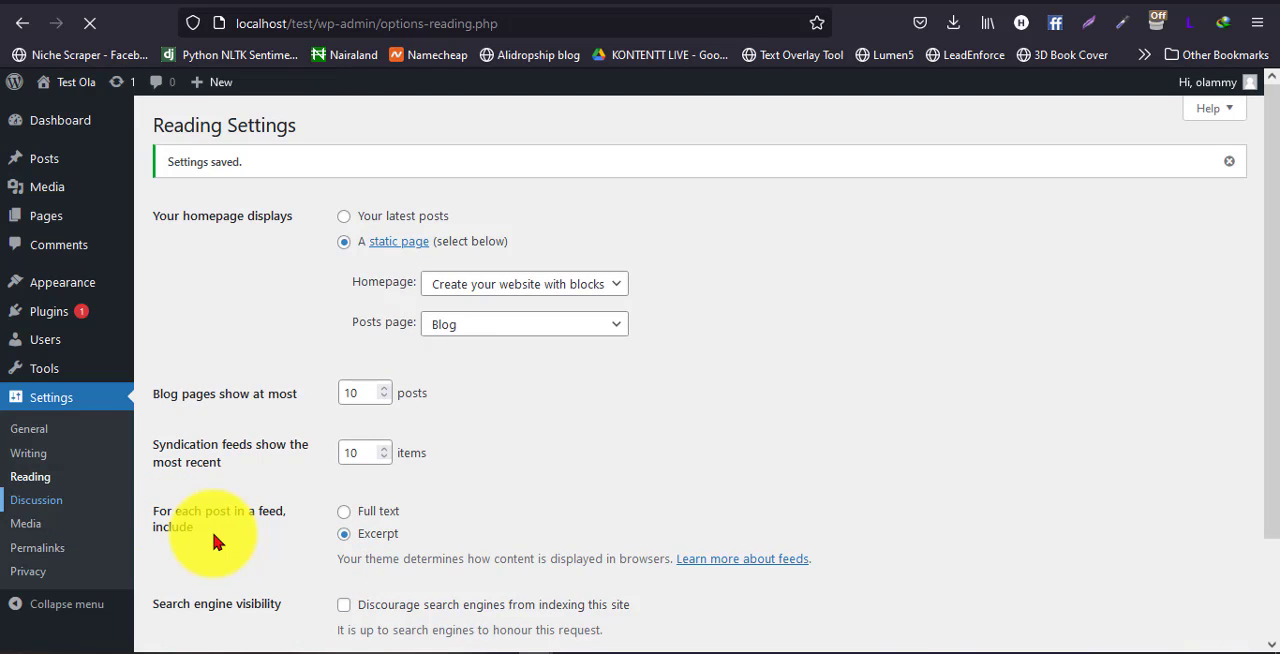
pyautogui.click(33, 511)
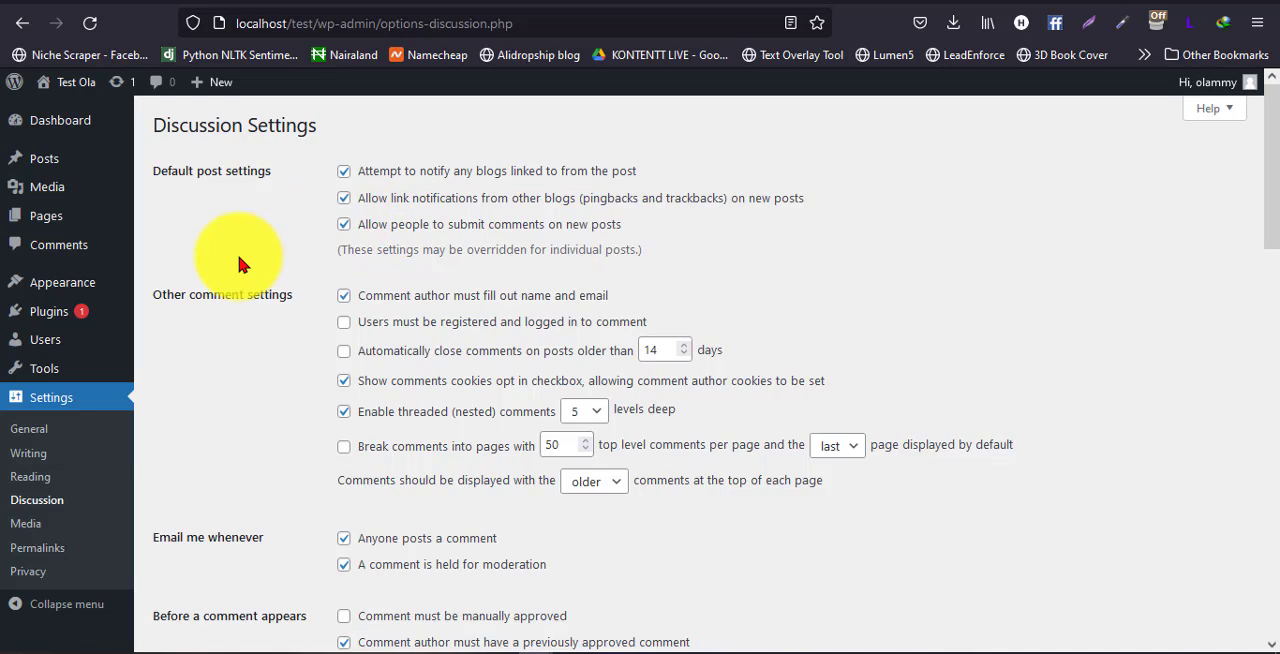
# Switch the permission for people to submit comments on new posts off and back on
pyautogui.click(343, 226)
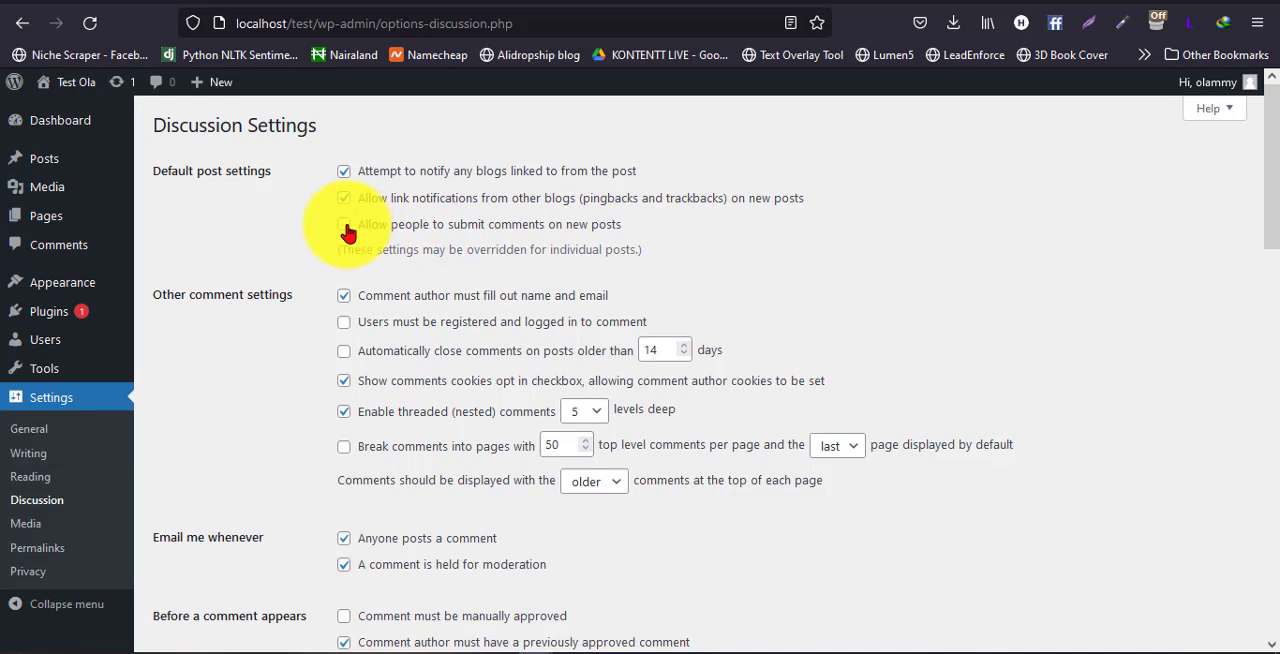
pyautogui.click(344, 226)
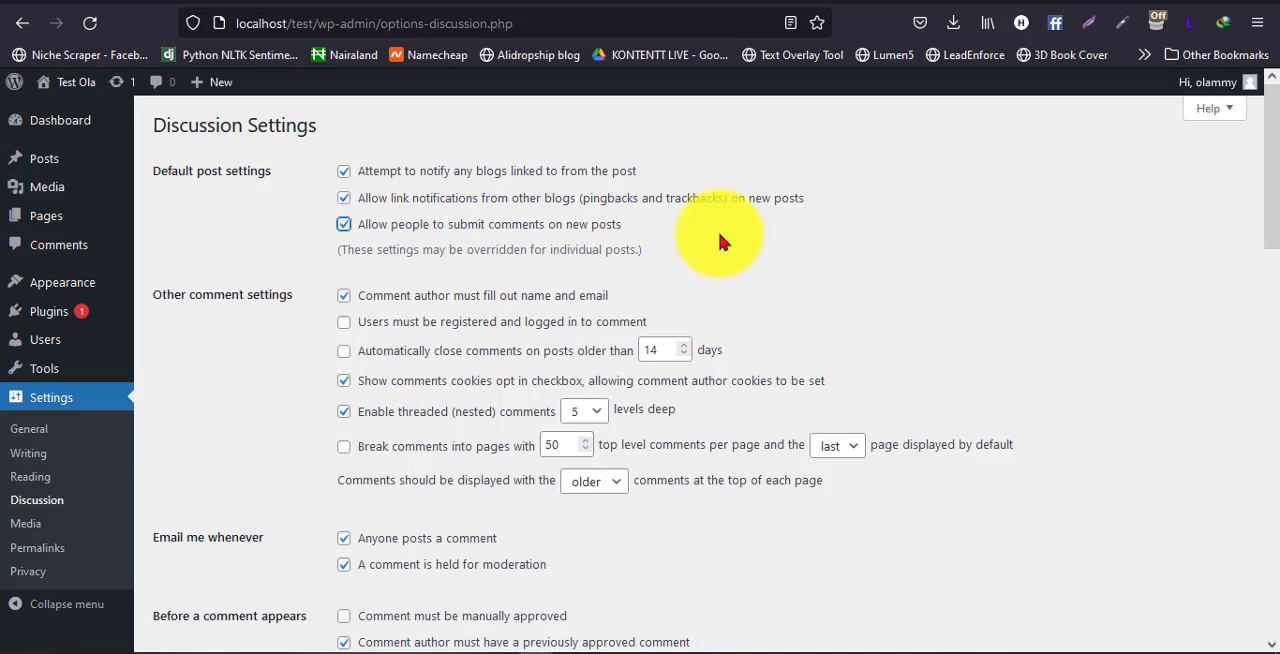
pyautogui.moveTo(882, 236); pyautogui.dragTo(888, 293)
pyautogui.click(873, 268)
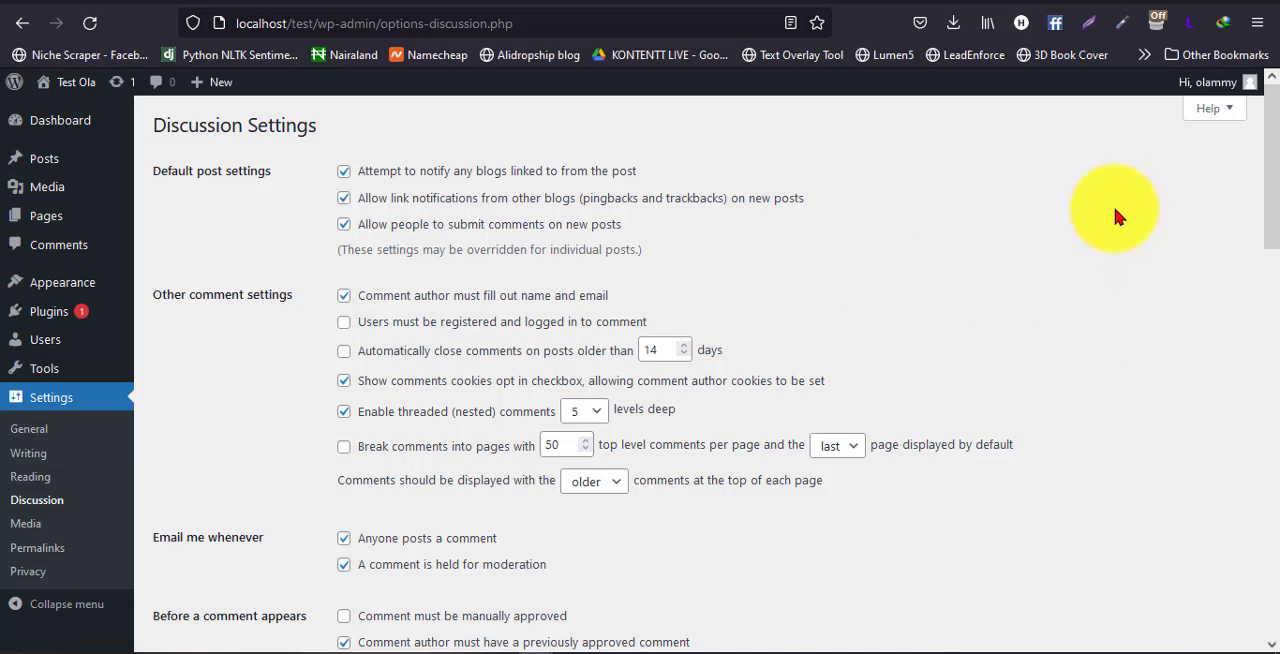
pyautogui.click(344, 224)
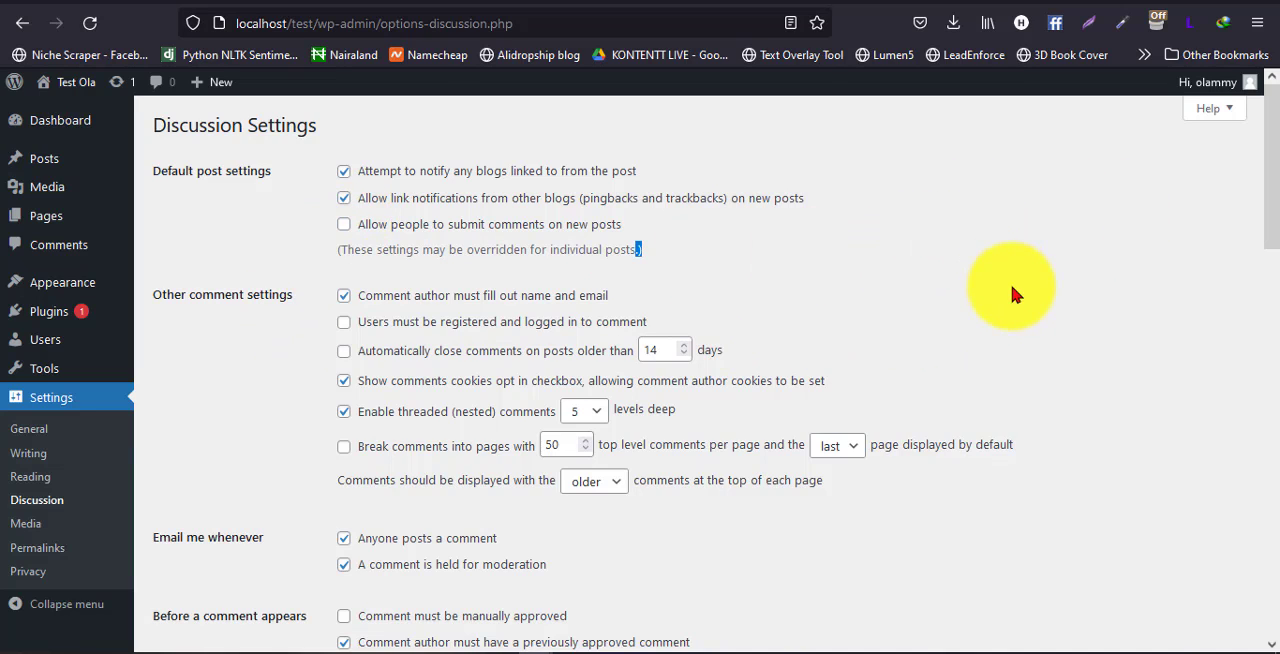
pyautogui.click(310, 268)
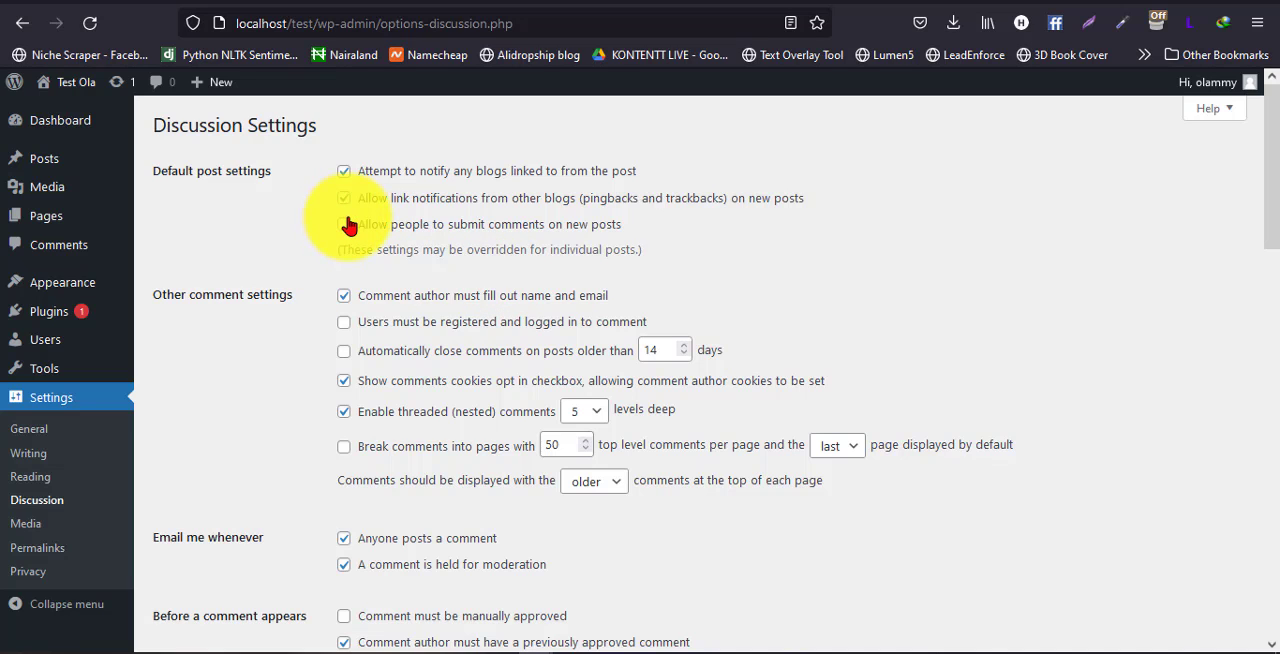
pyautogui.click(344, 224)
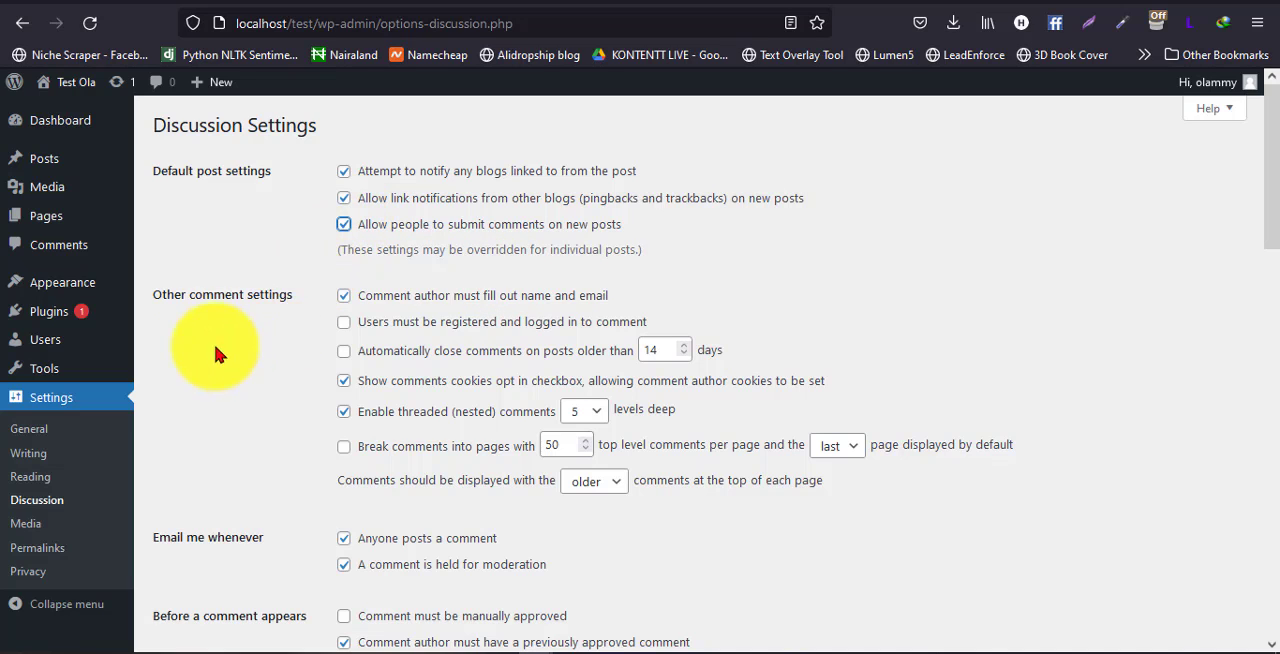
# Turn the requirement that users be registered and logged in to comment on and off again
pyautogui.scroll(-1, 363, 235)
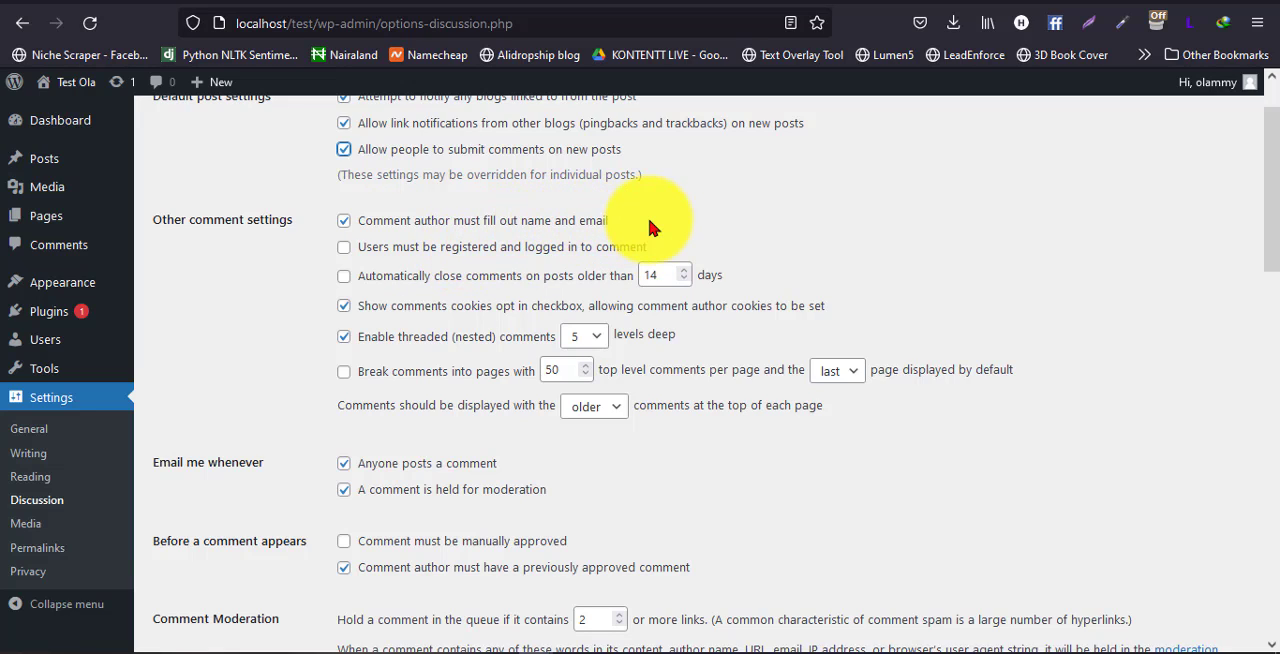
pyautogui.click(348, 231)
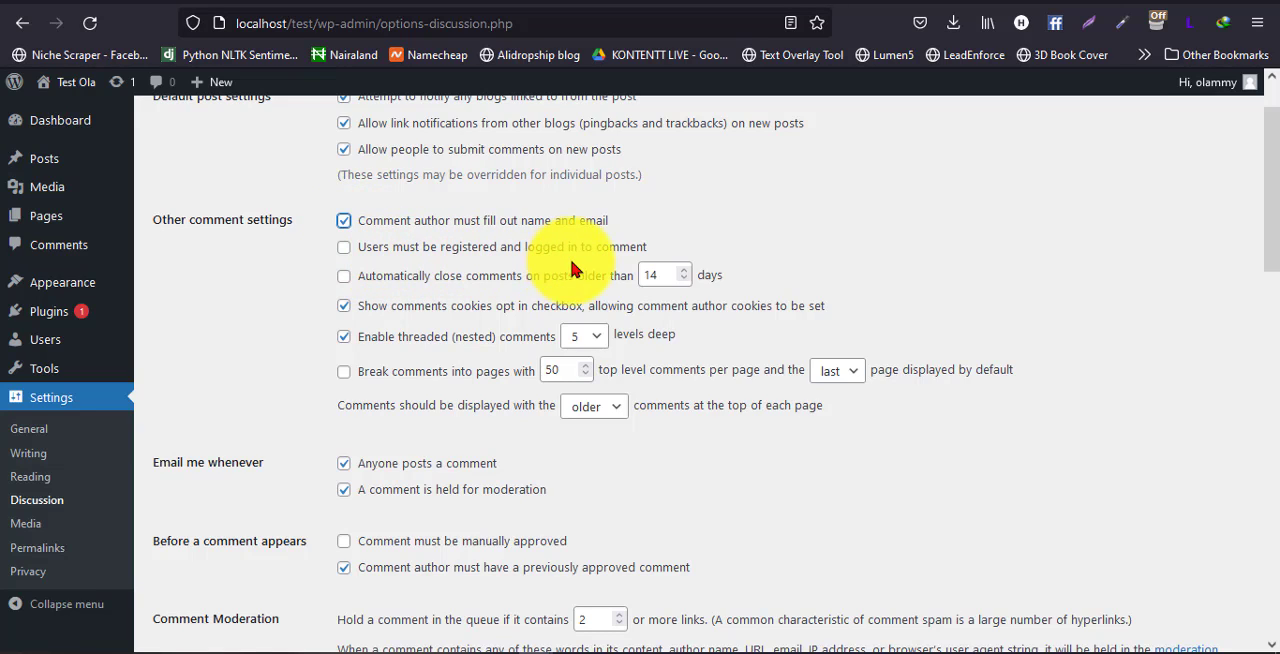
pyautogui.click(347, 254)
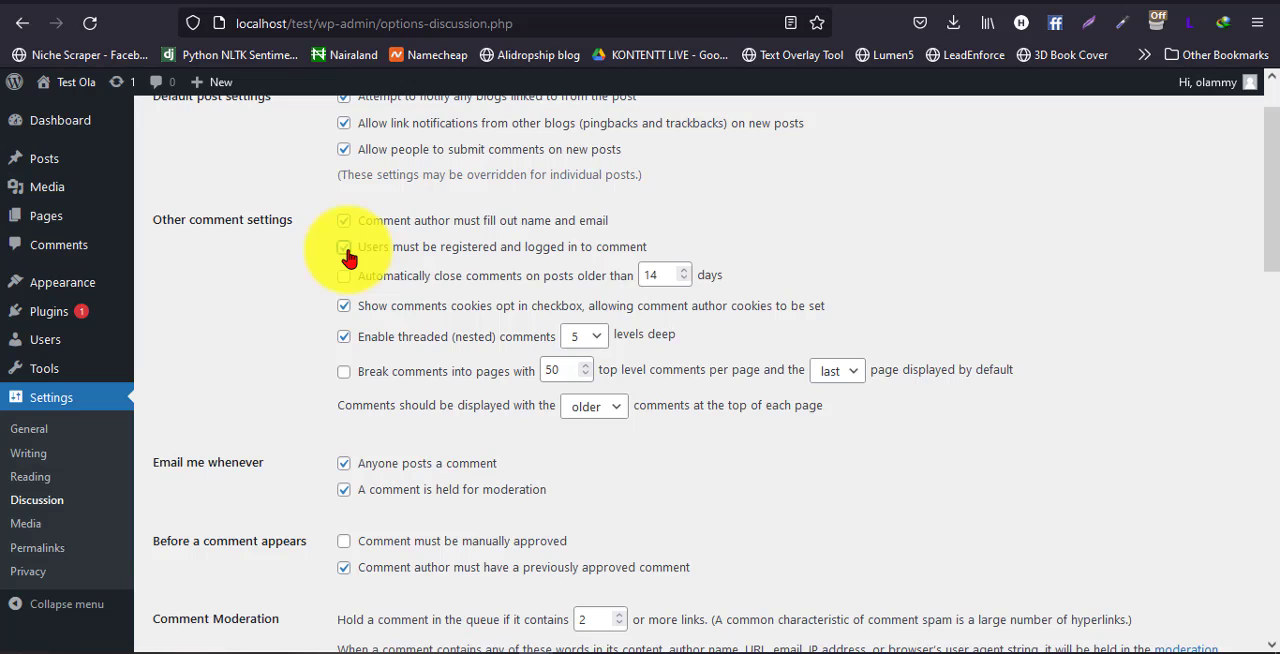
pyautogui.click(346, 252)
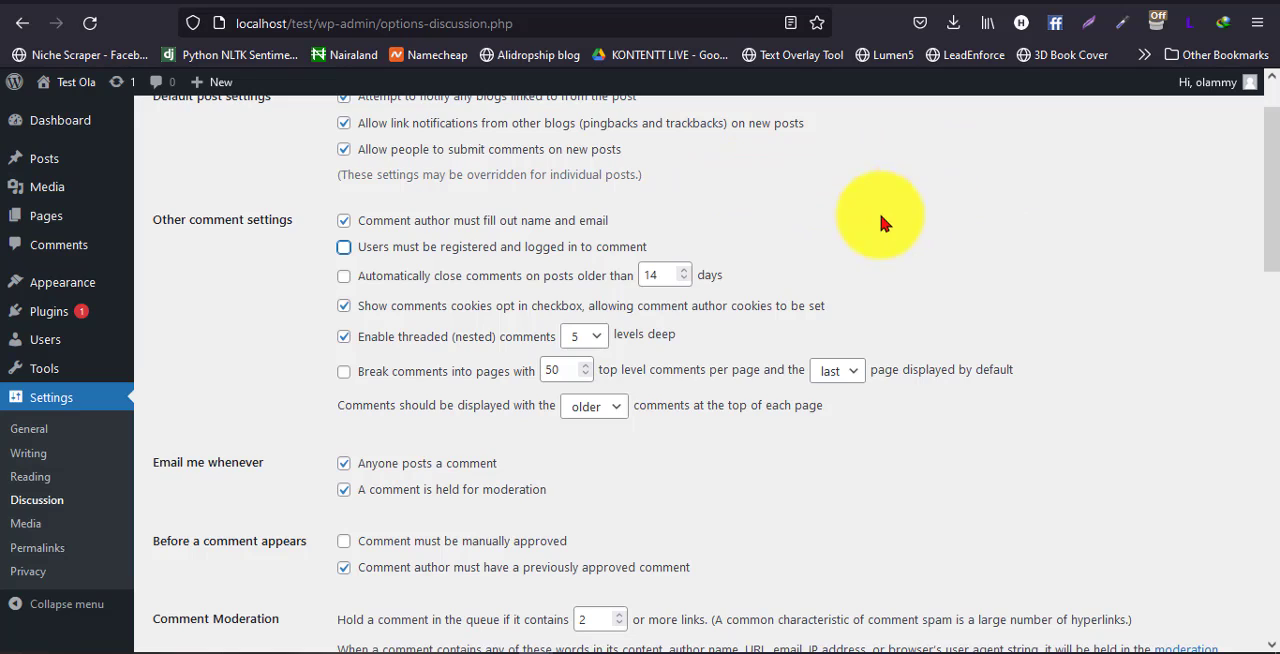
pyautogui.click(997, 200)
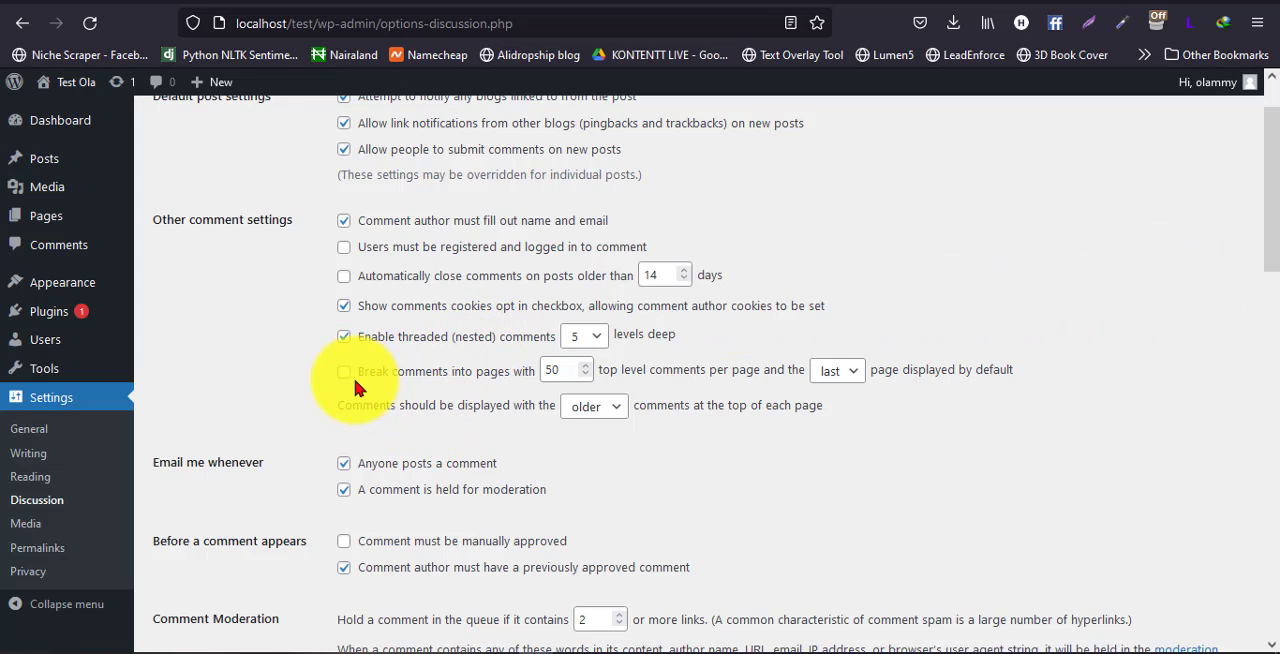
# Turn off the email notification sent whenever anyone posts a comment
pyautogui.scroll(-3, 355, 387)
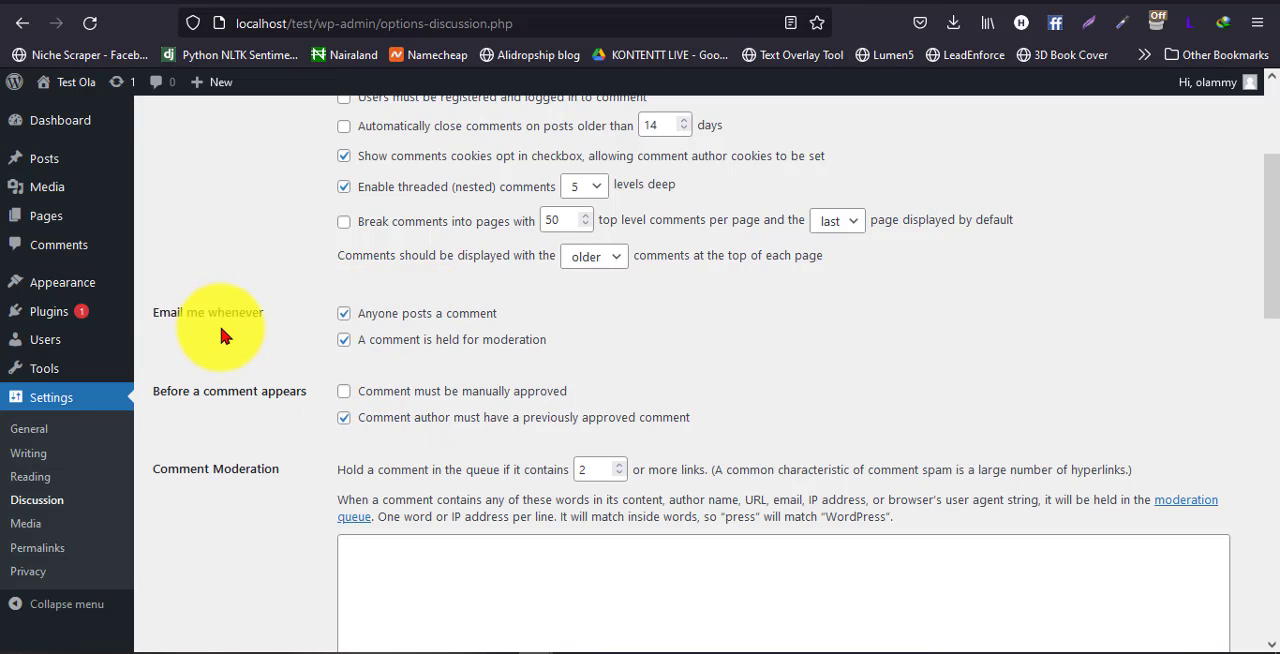
pyautogui.click(344, 313)
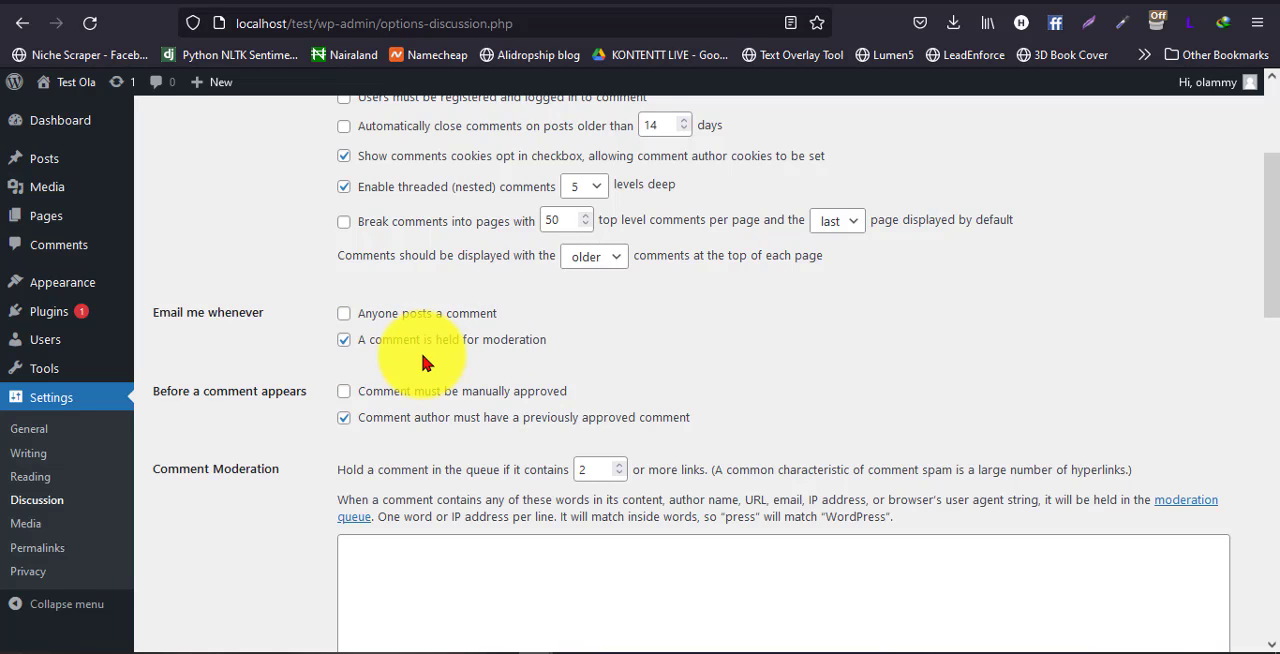
pyautogui.scroll(-3, 528, 345)
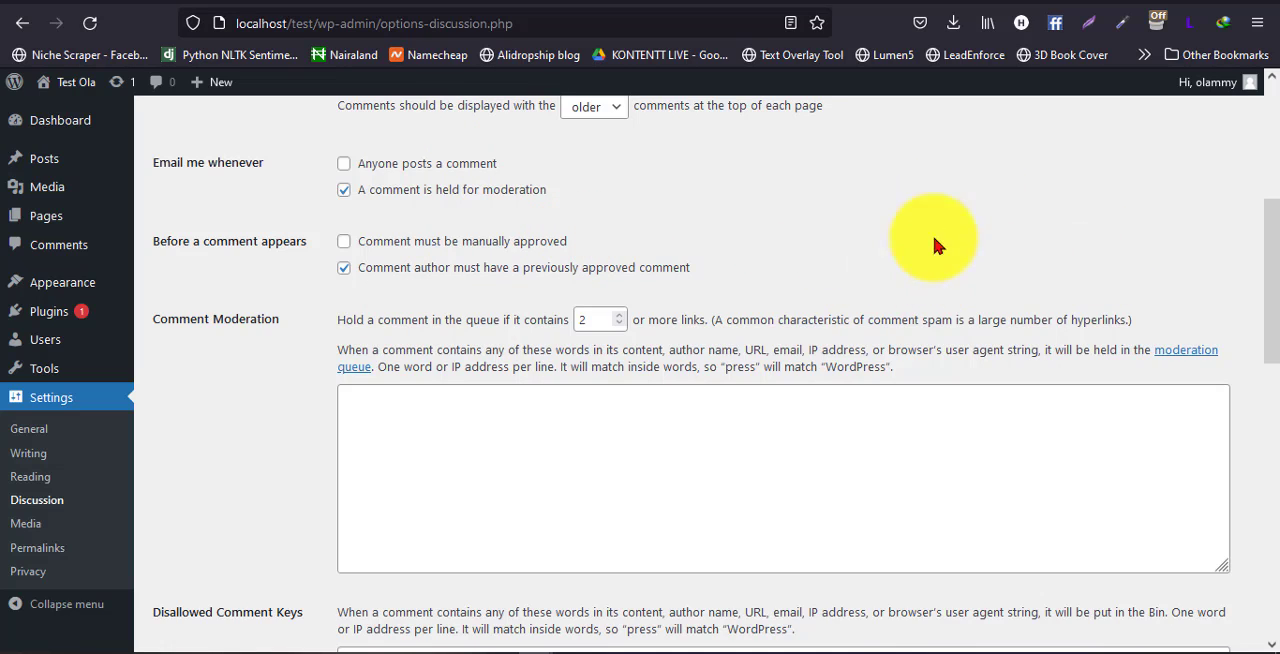
pyautogui.click(342, 267)
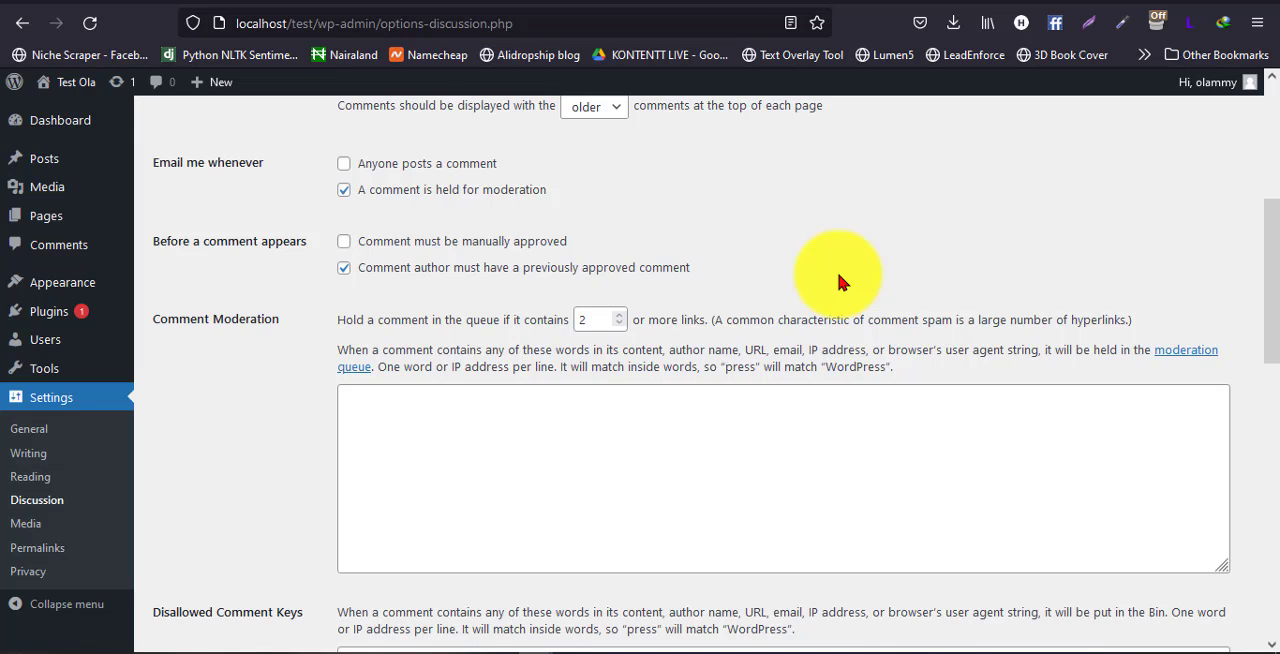
# Examine the Comment Moderation, Disallowed Comment Keys and avatar options in the Discussion Settings
pyautogui.scroll(-5, 600, 389)
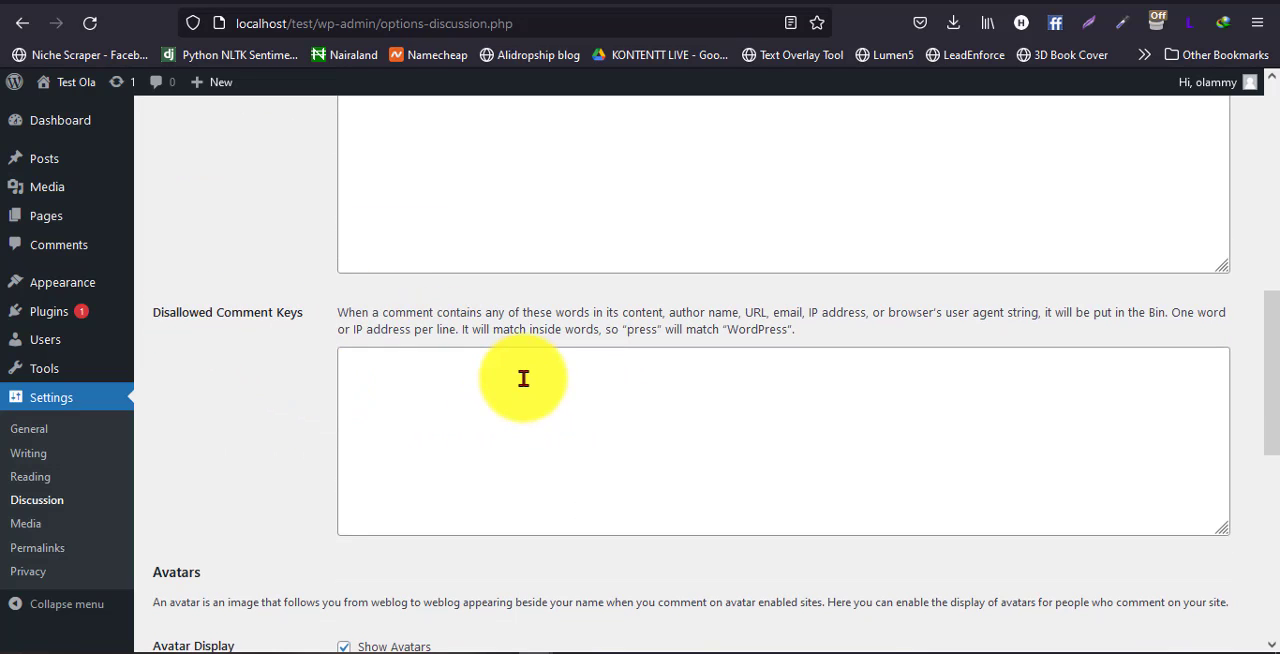
pyautogui.scroll(-2, 643, 388)
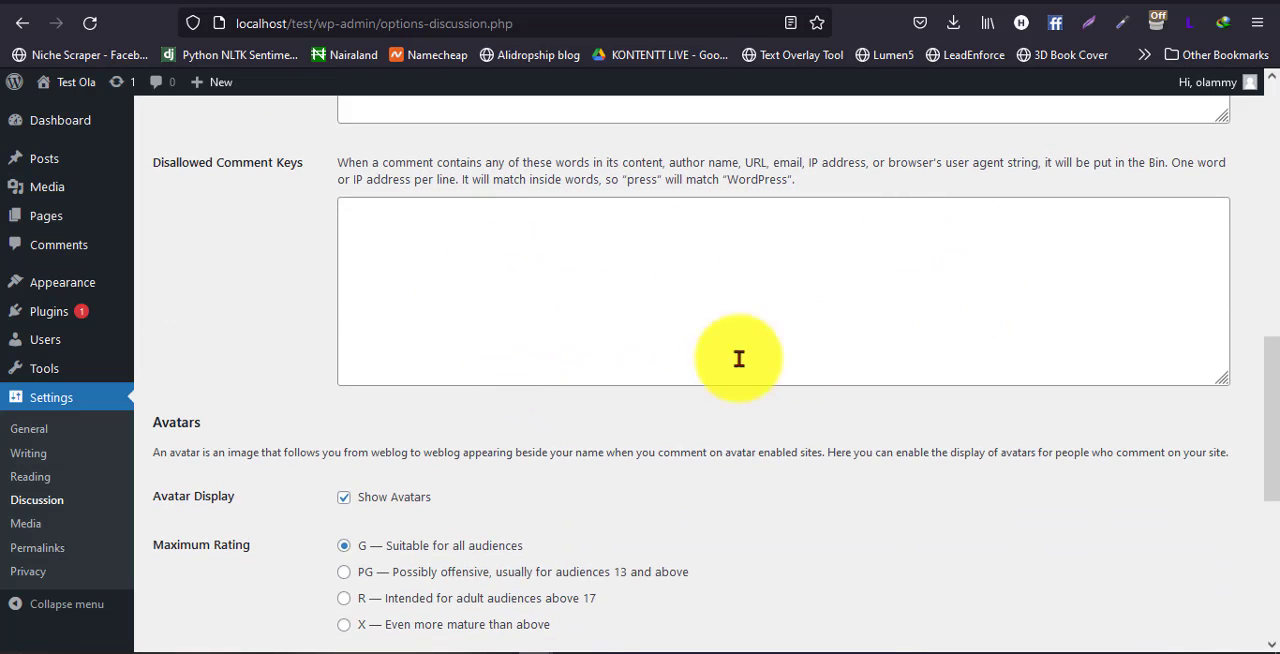
pyautogui.scroll(-3, 557, 400)
pyautogui.scroll(1, 510, 376)
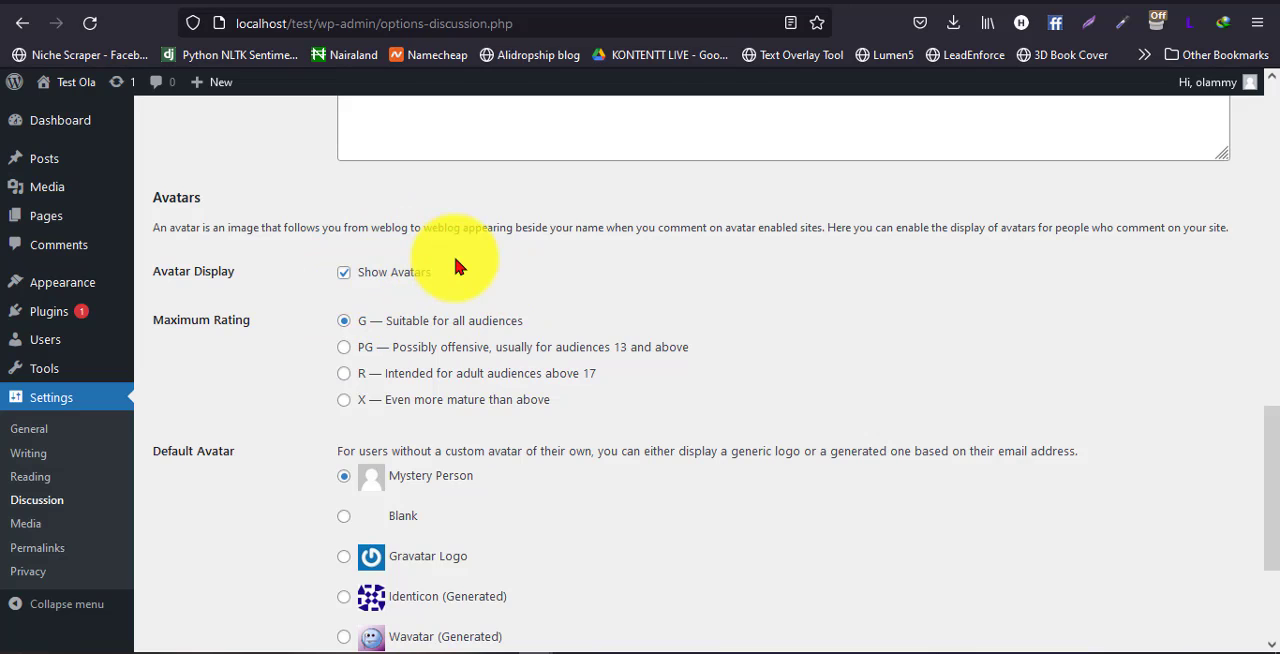
pyautogui.scroll(-1, 262, 436)
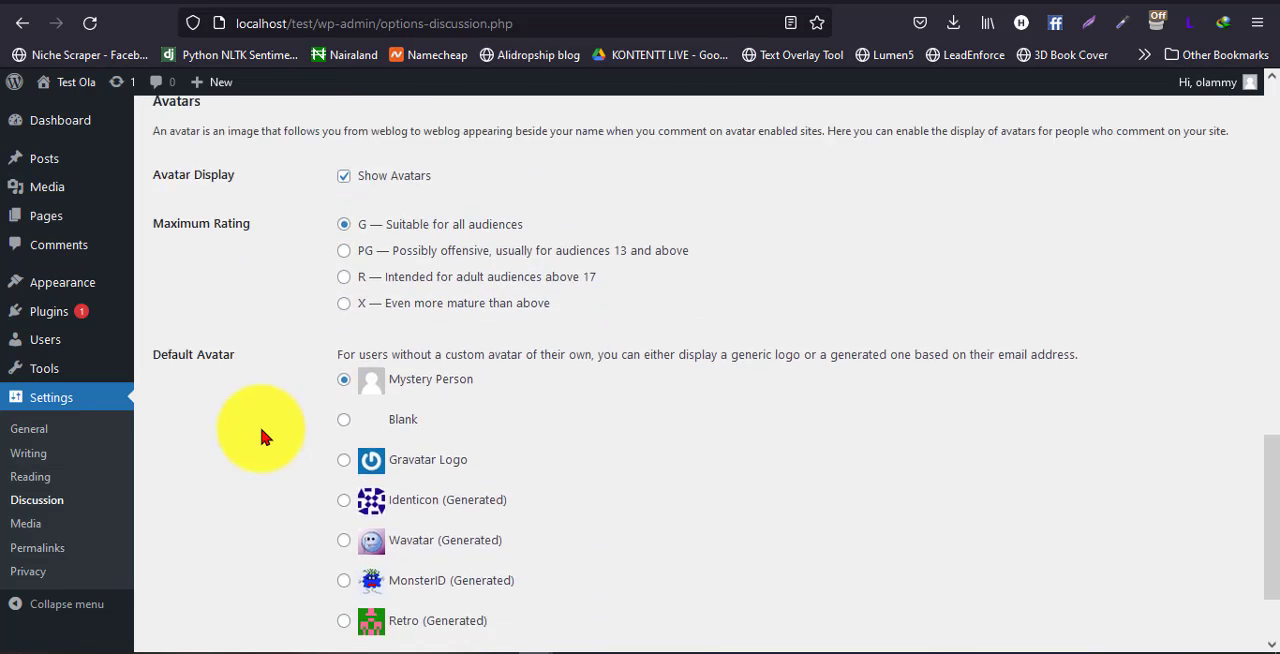
pyautogui.scroll(-1, 262, 430)
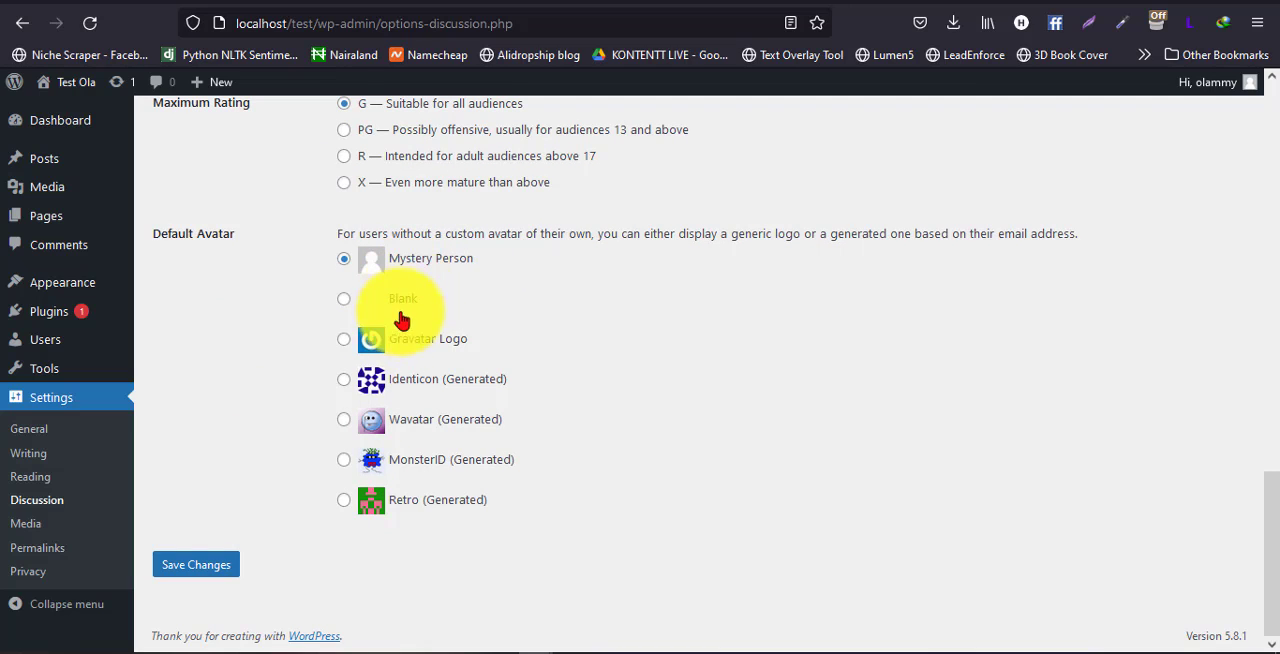
pyautogui.scroll(1, 360, 470)
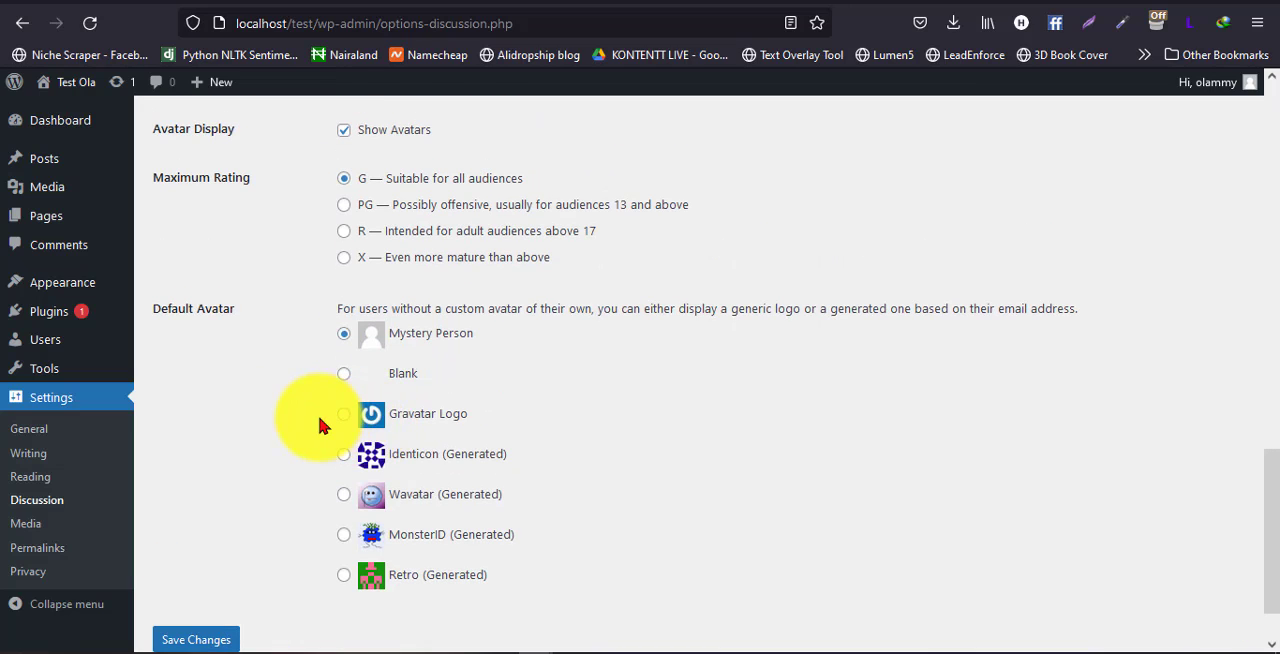
pyautogui.scroll(-1, 265, 468)
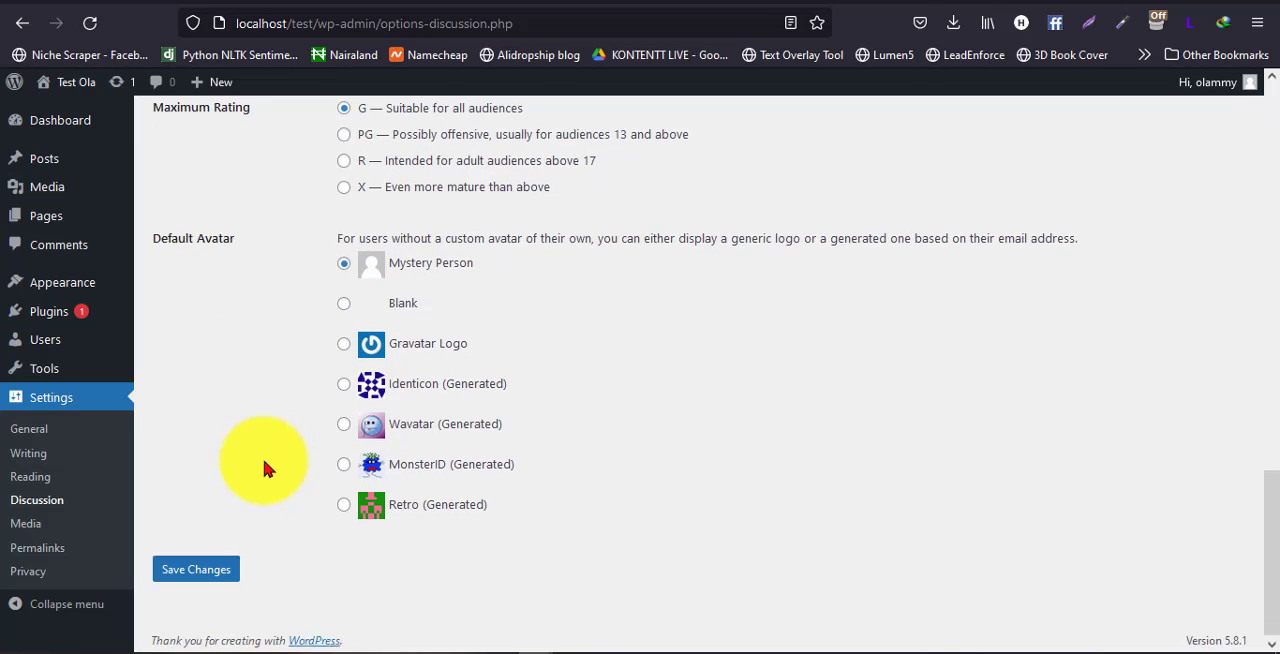
# Save the changes to the Discussion Settings and open the Media Settings
pyautogui.click(171, 571)
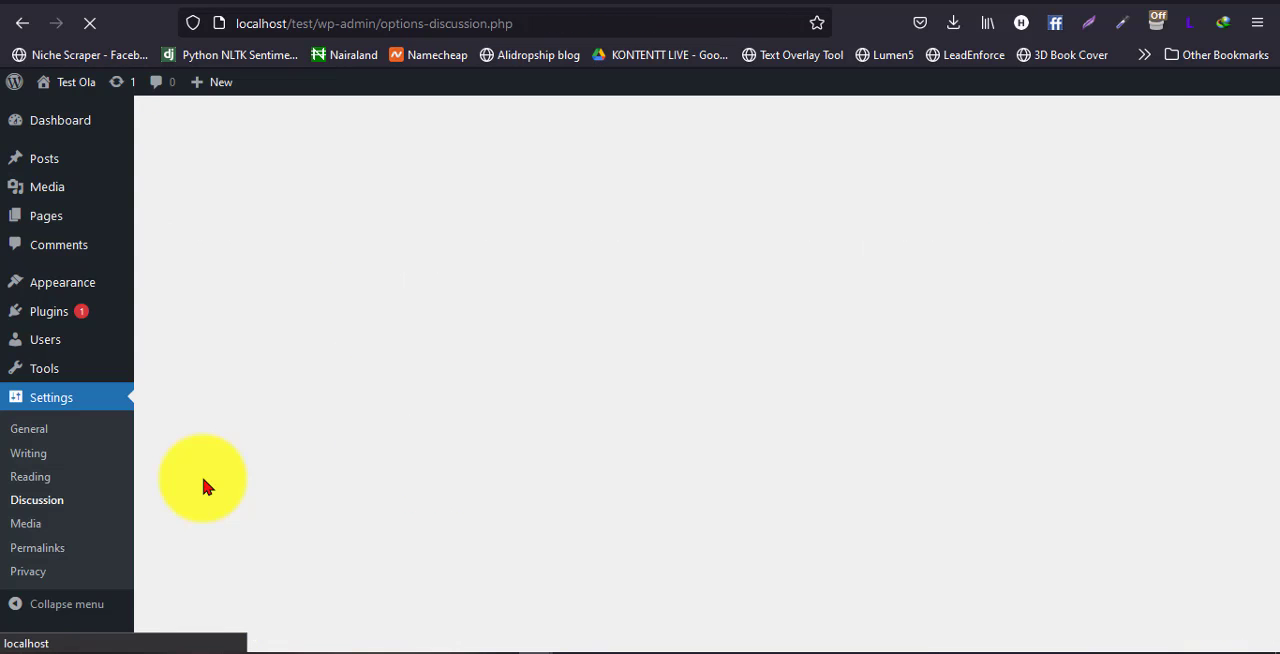
pyautogui.scroll(-1, 201, 475)
pyautogui.scroll(-1, 153, 484)
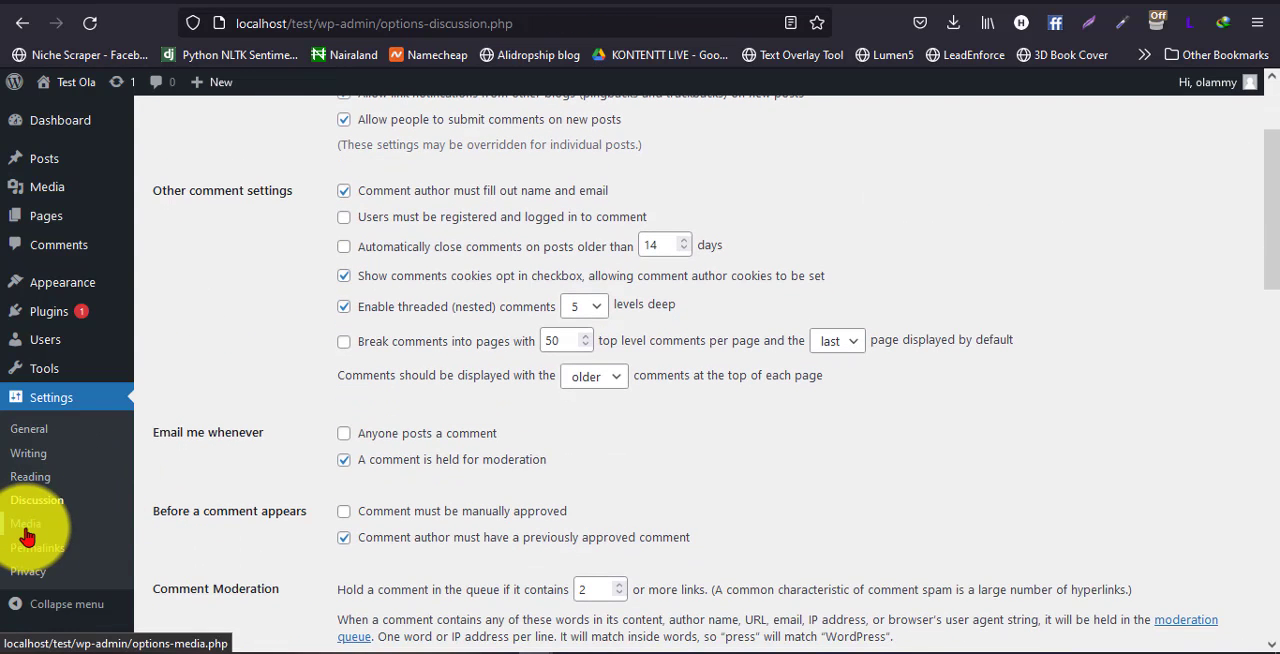
pyautogui.click(25, 523)
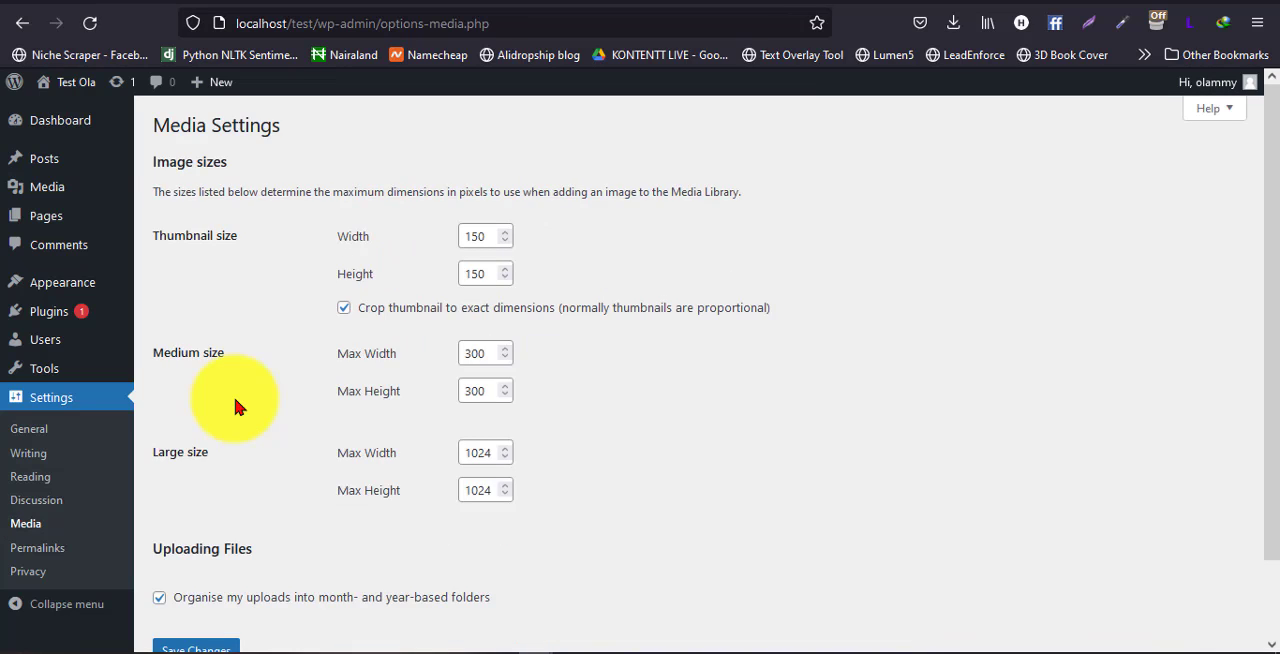
# Review the thumbnail, medium and large image dimensions and the uploads option, and save the Media Settings
pyautogui.doubleClick(467, 235)
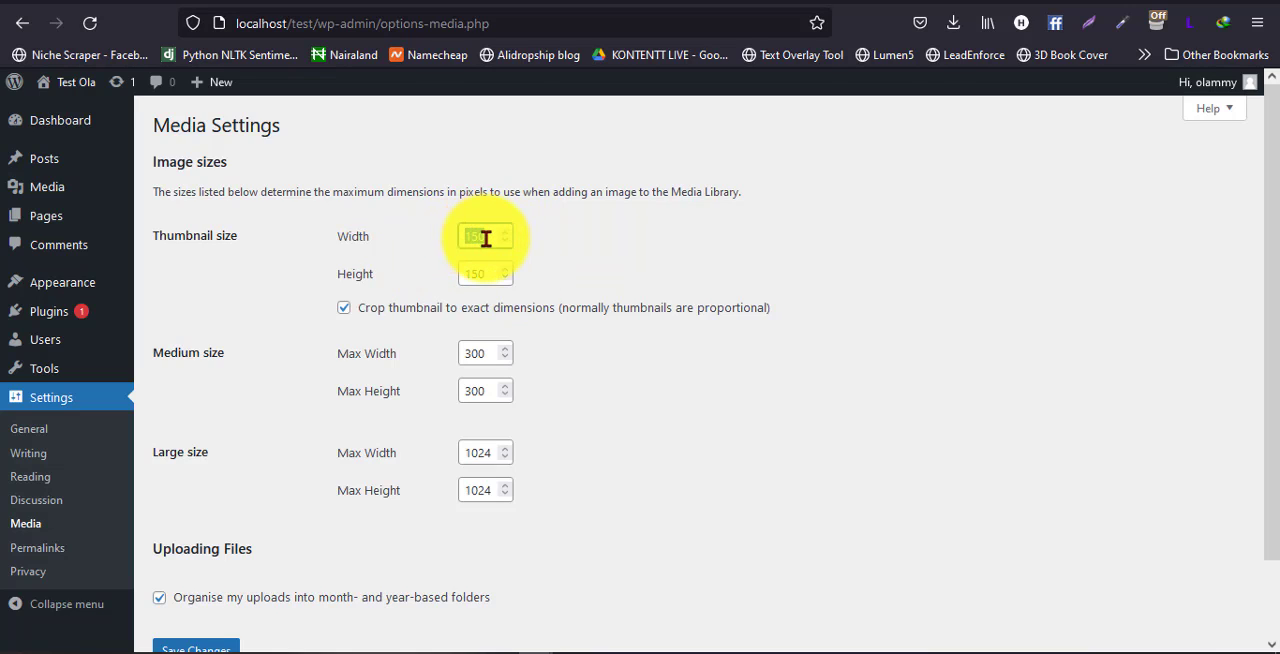
pyautogui.click(486, 238)
pyautogui.doubleClick(486, 238)
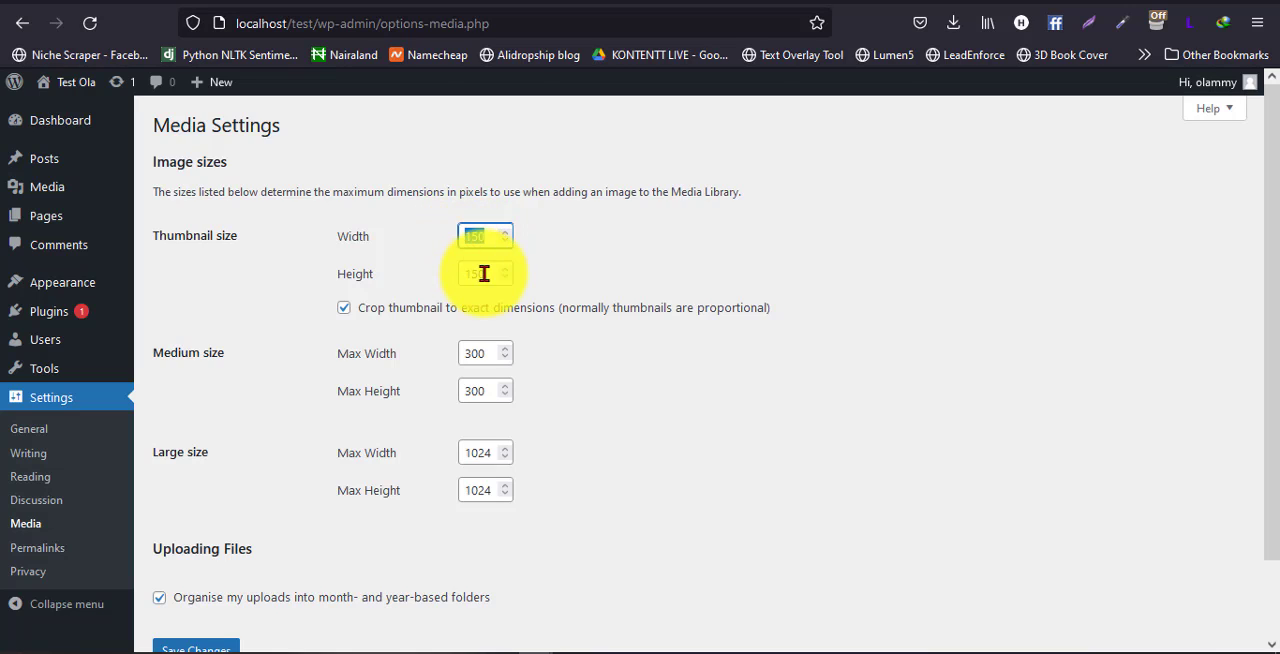
pyautogui.moveTo(484, 273); pyautogui.dragTo(458, 273)
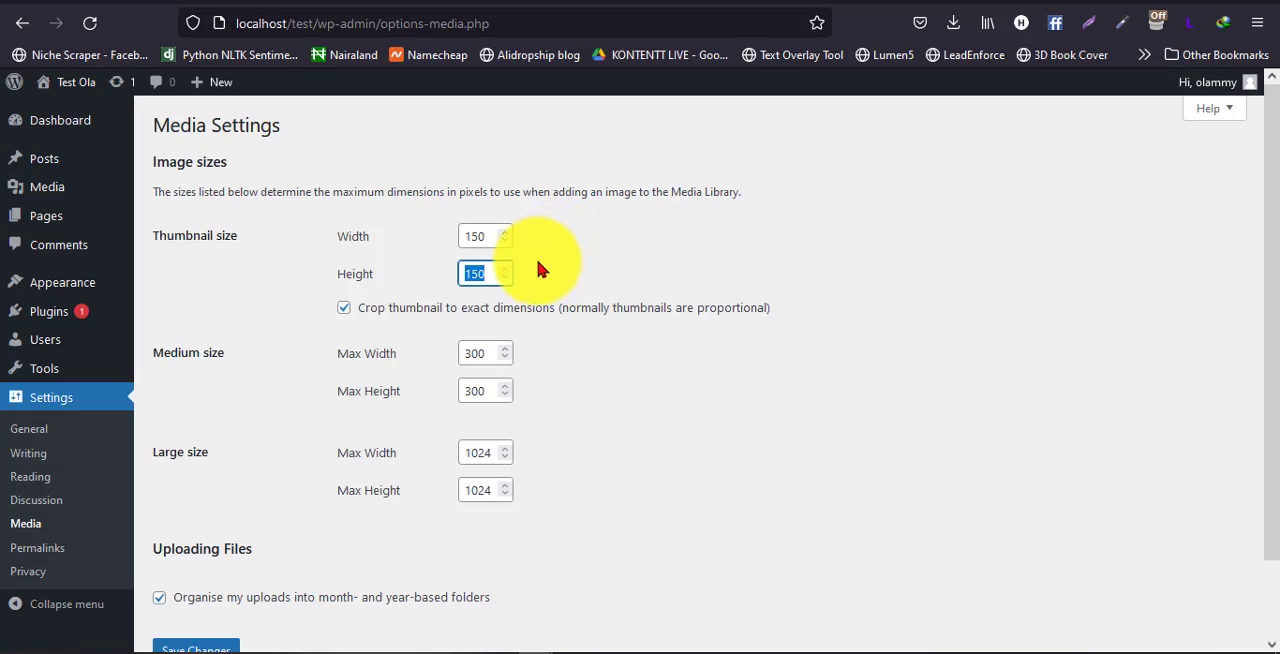
pyautogui.doubleClick(478, 236)
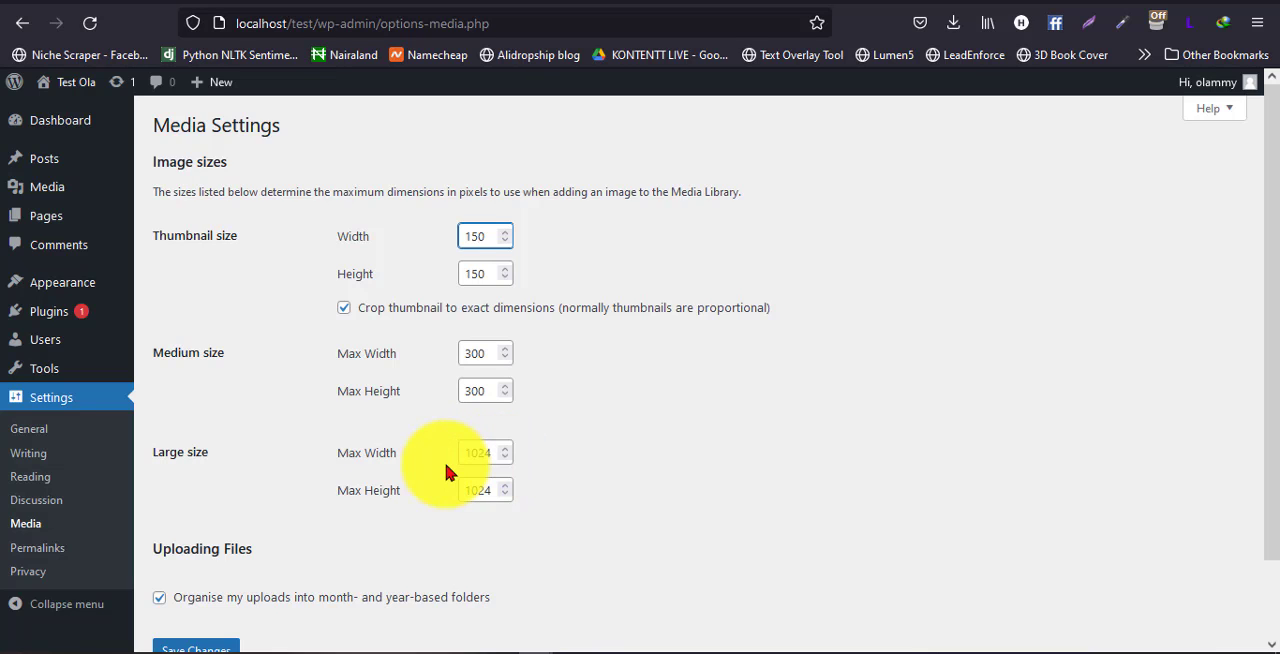
pyautogui.scroll(-1, 437, 489)
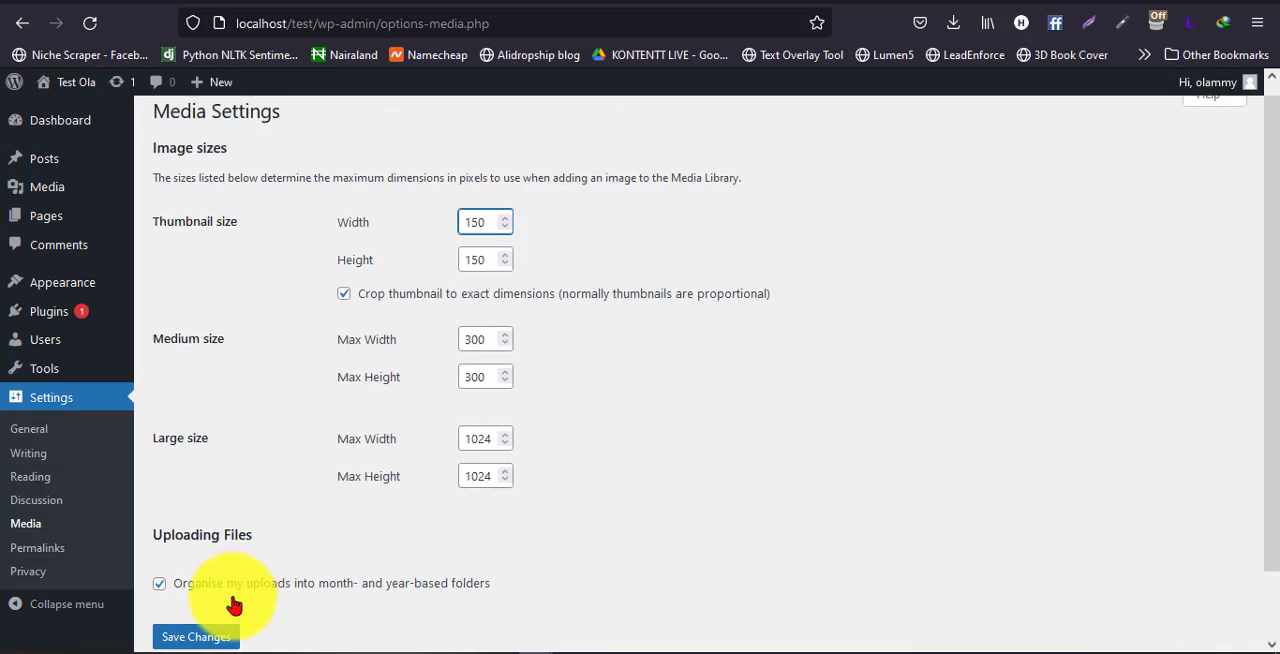
pyautogui.scroll(-2, 275, 540)
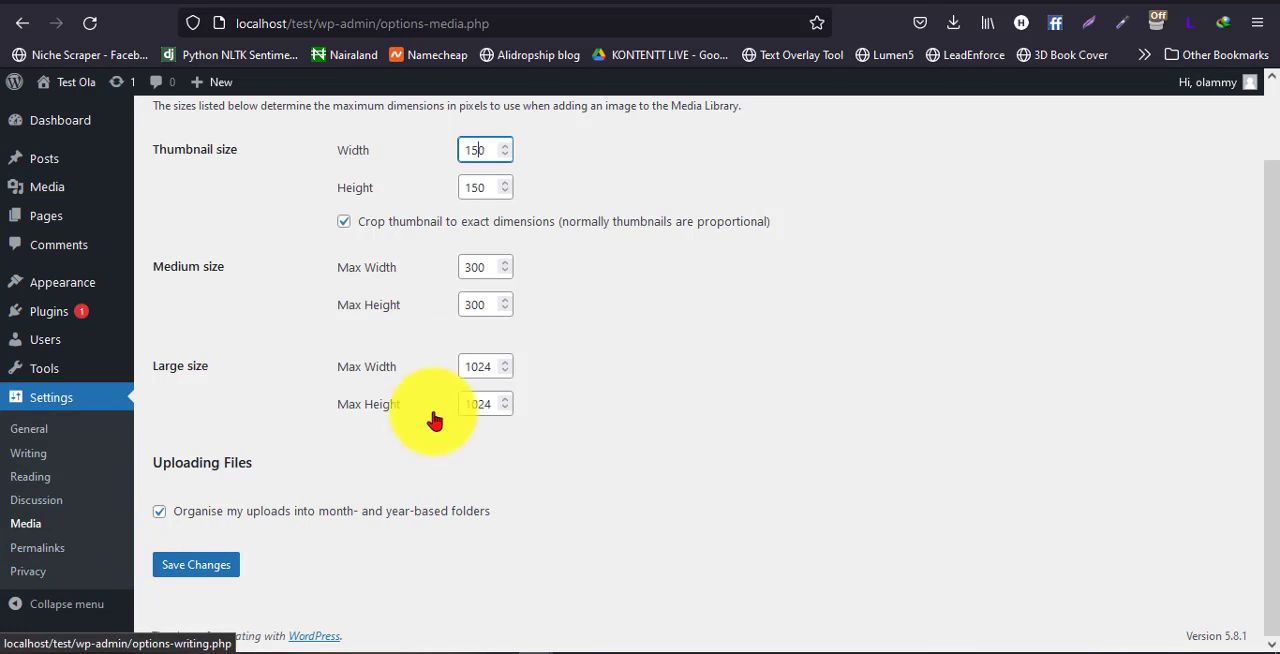
pyautogui.click(162, 562)
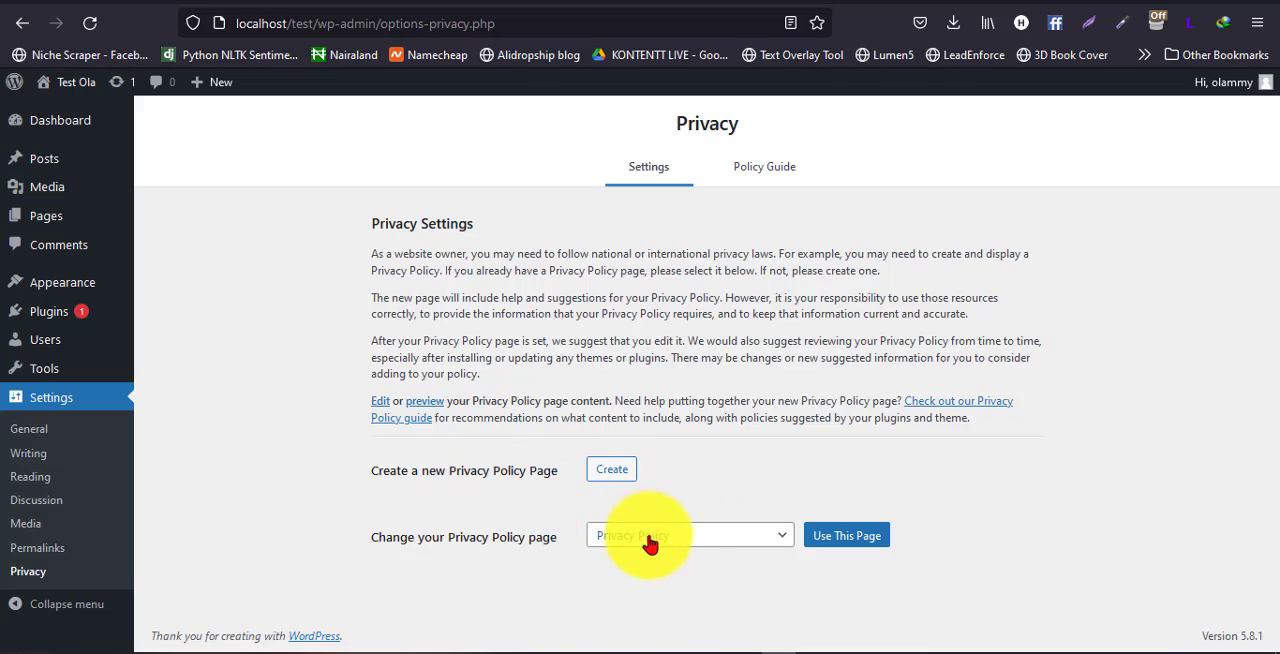
# In the Privacy Settings, select the existing Privacy Policy page and apply it as the site's privacy policy page
pyautogui.click(720, 537)
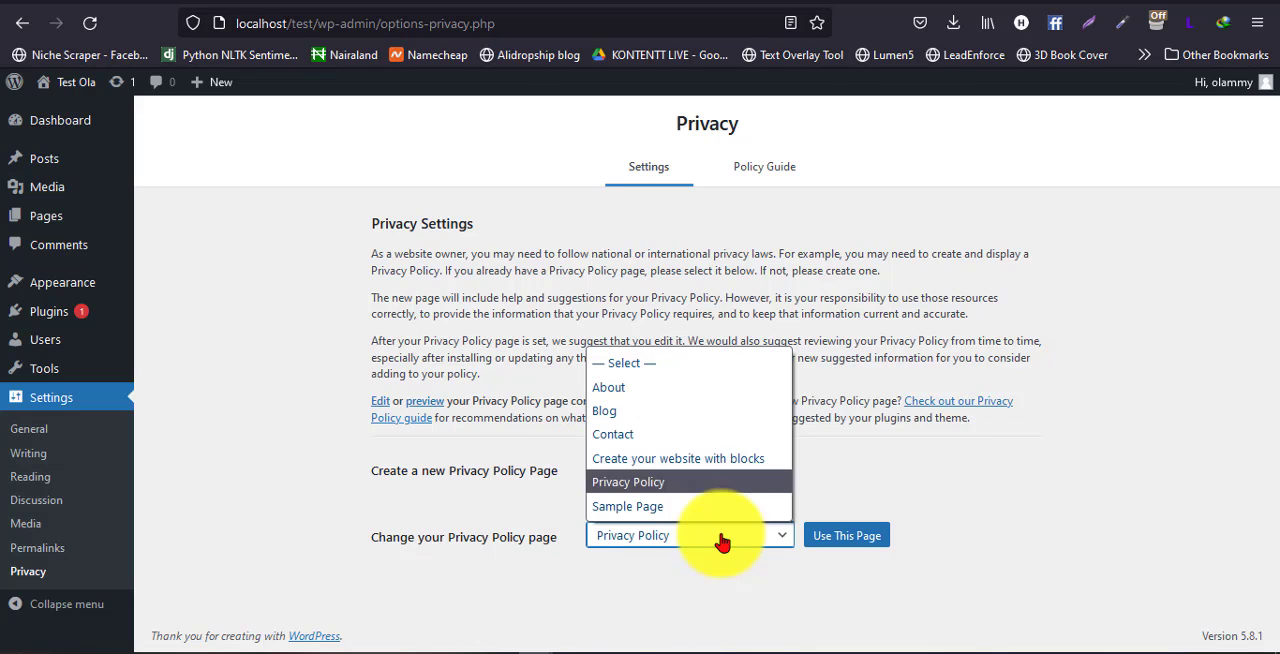
pyautogui.click(657, 484)
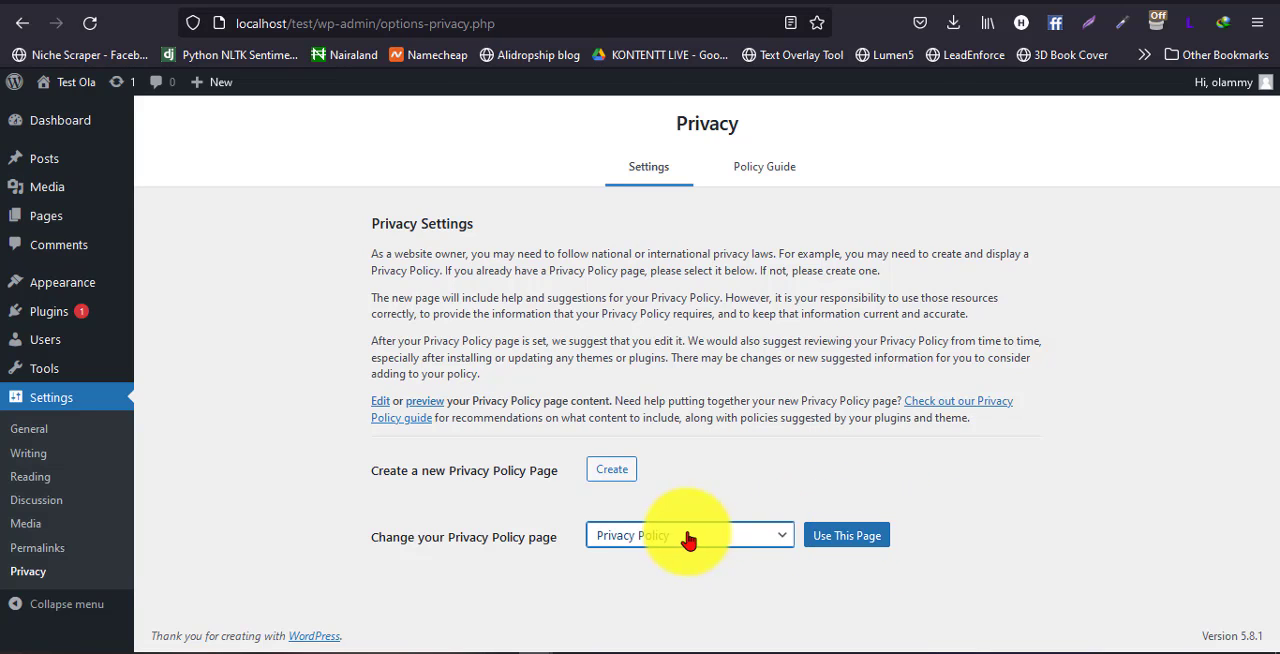
pyautogui.click(830, 545)
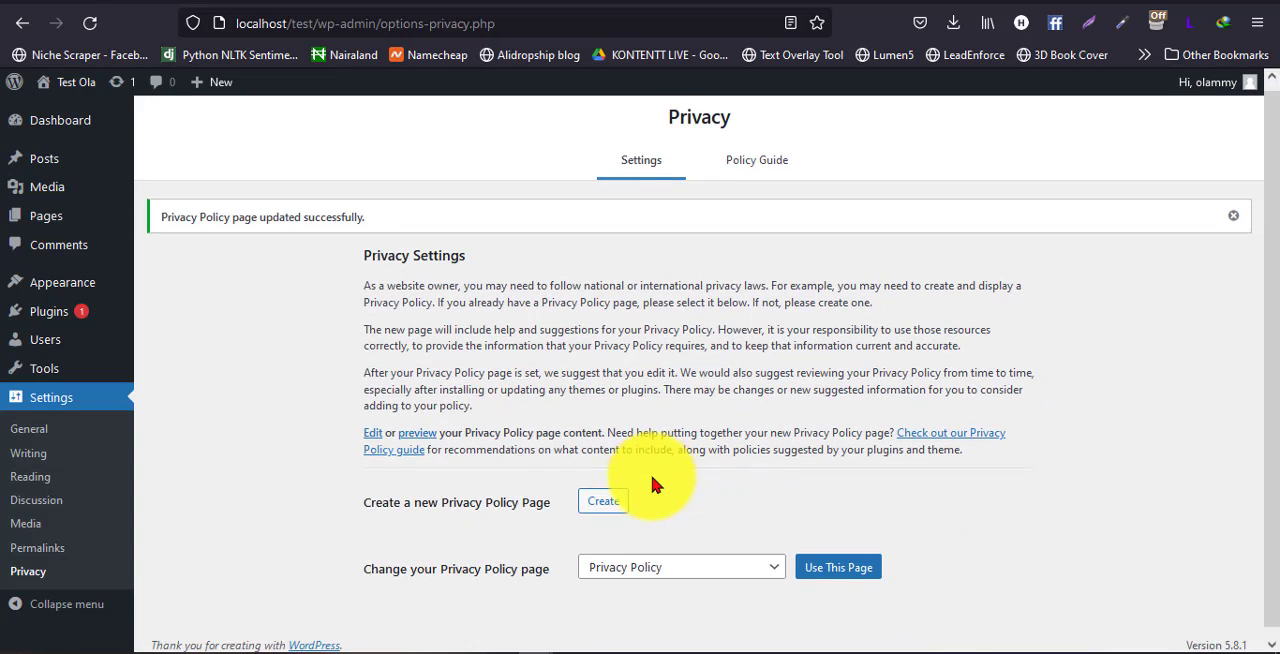
pyautogui.scroll(-1, 630, 476)
pyautogui.scroll(1, 571, 409)
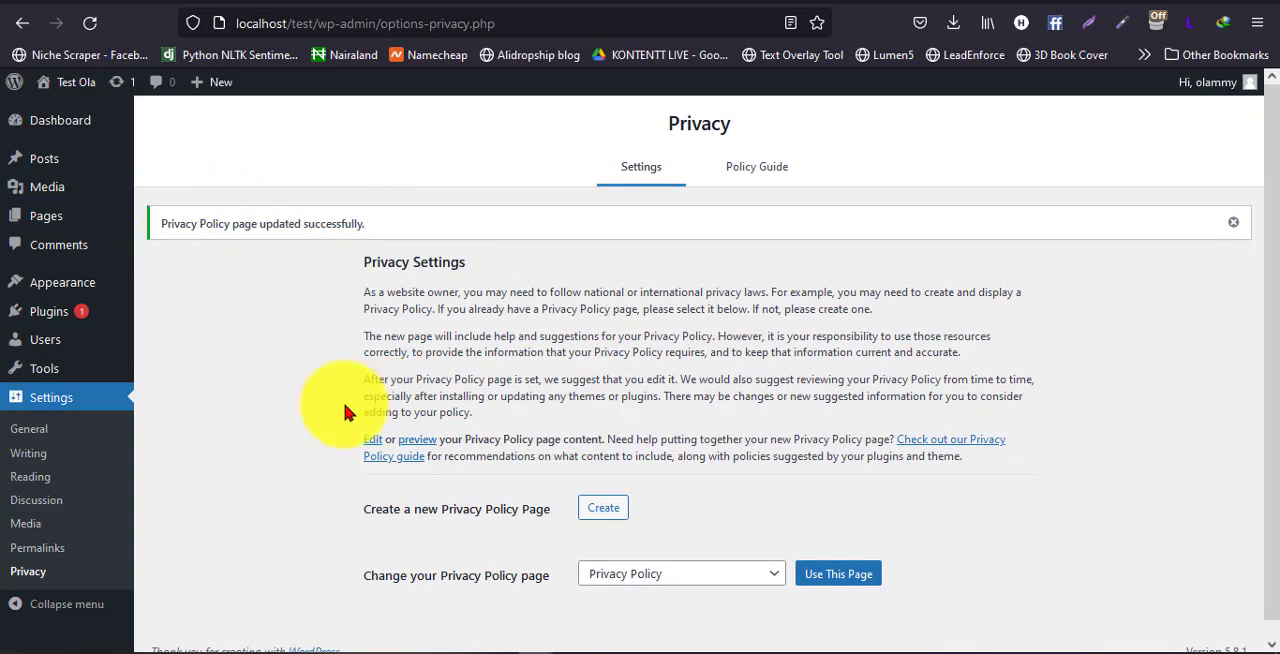
pyautogui.scroll(-1, 295, 415)
pyautogui.scroll(1, 295, 413)
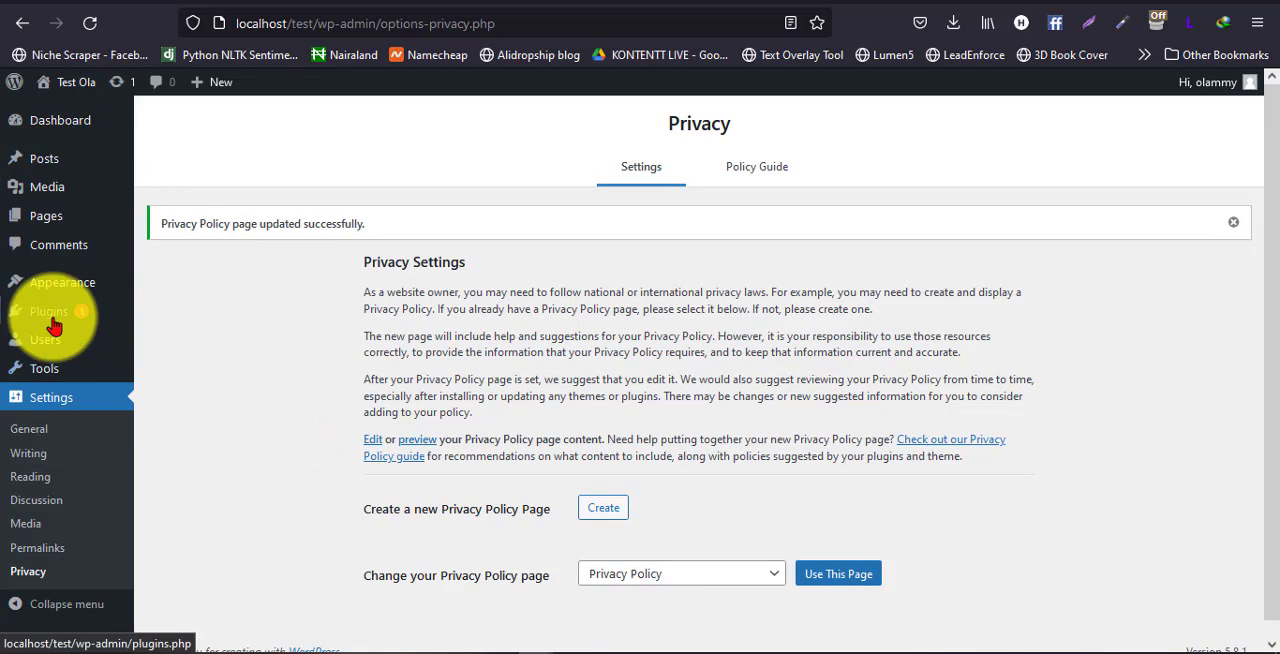
pyautogui.moveTo(67, 318)
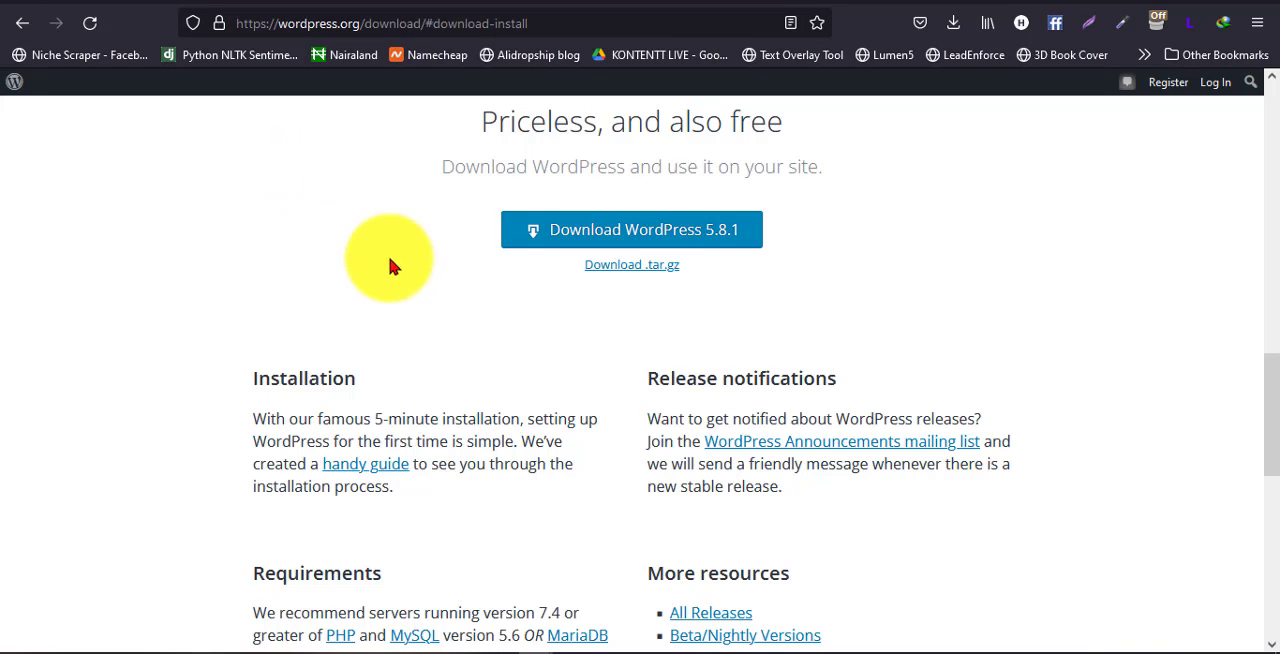
pyautogui.scroll(10, 411, 257)
pyautogui.scroll(1, 422, 258)
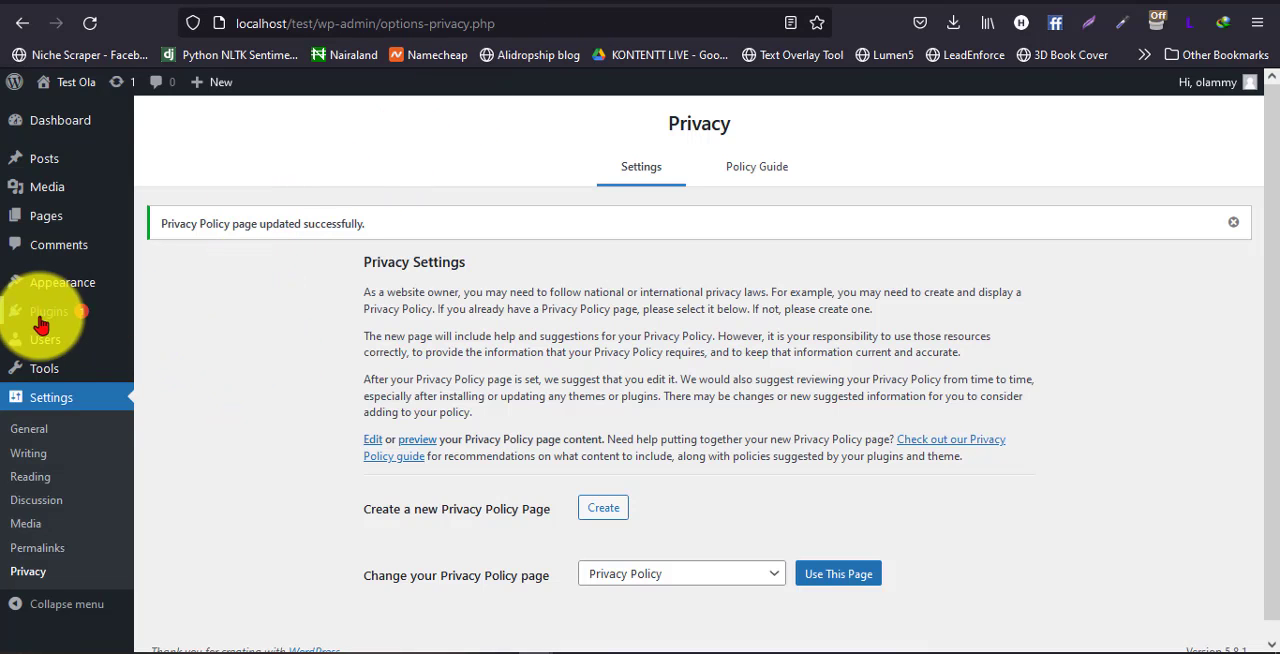
# Open the overview of the site's installed themes
pyautogui.moveTo(40, 312)
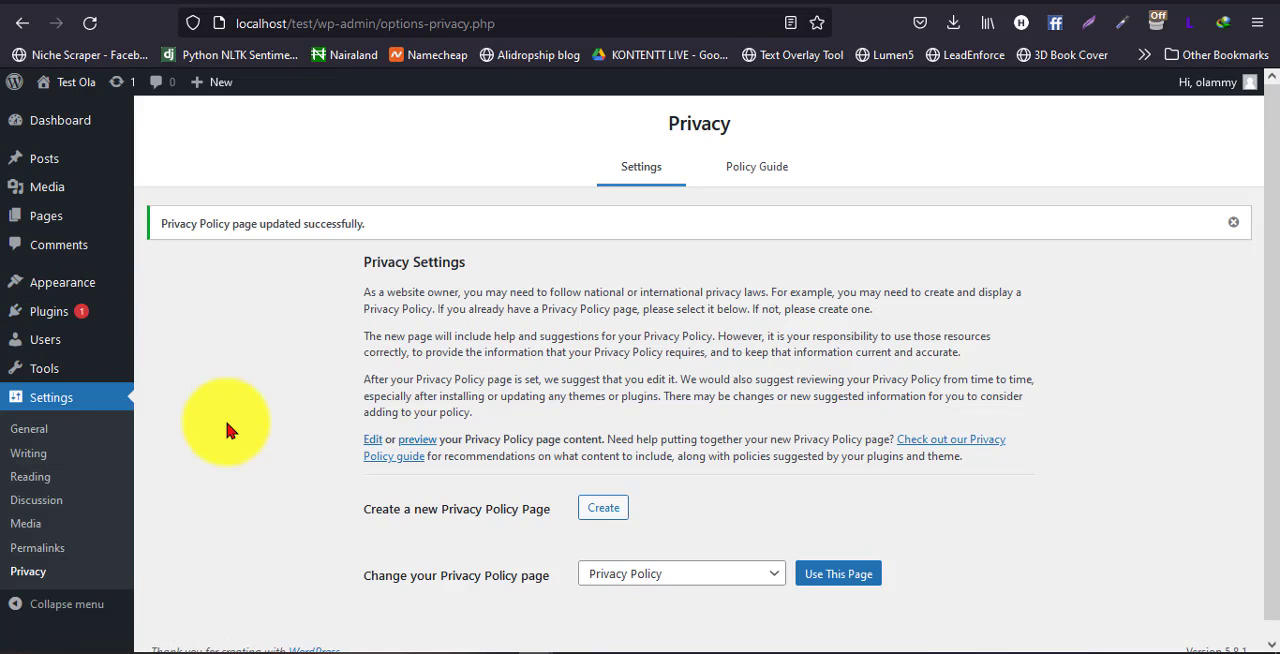
pyautogui.moveTo(80, 284)
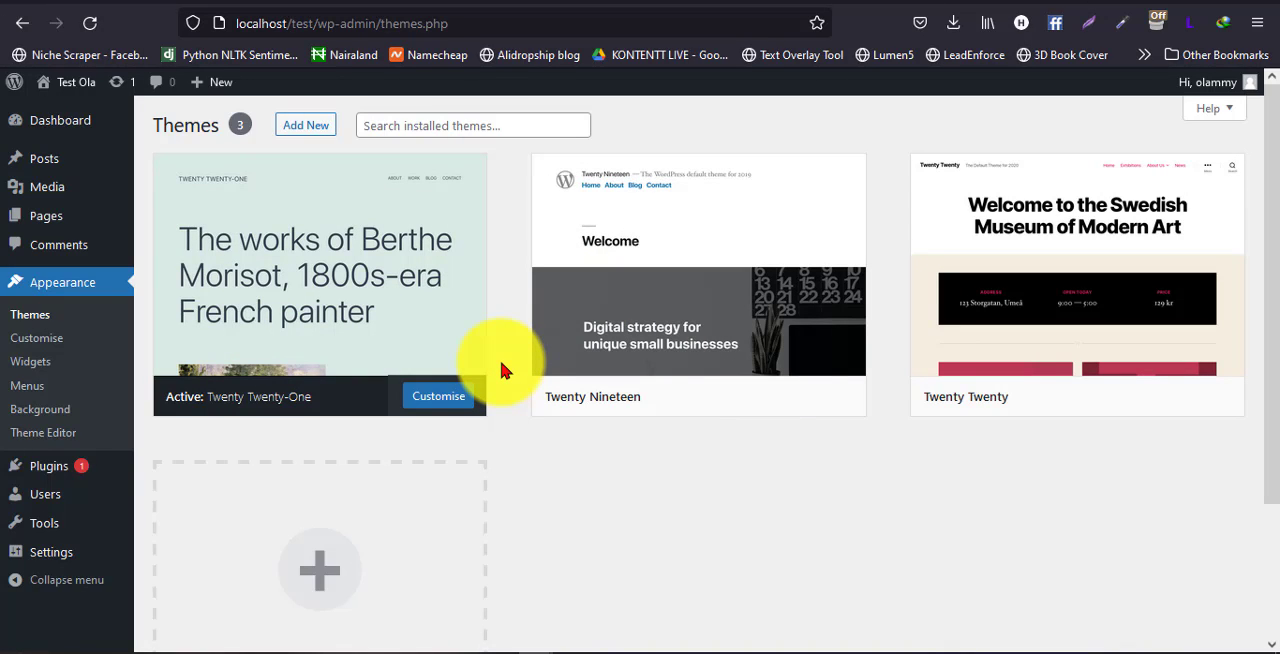
# Look over the installed themes and open the page for adding a new theme
pyautogui.scroll(-2, 580, 430)
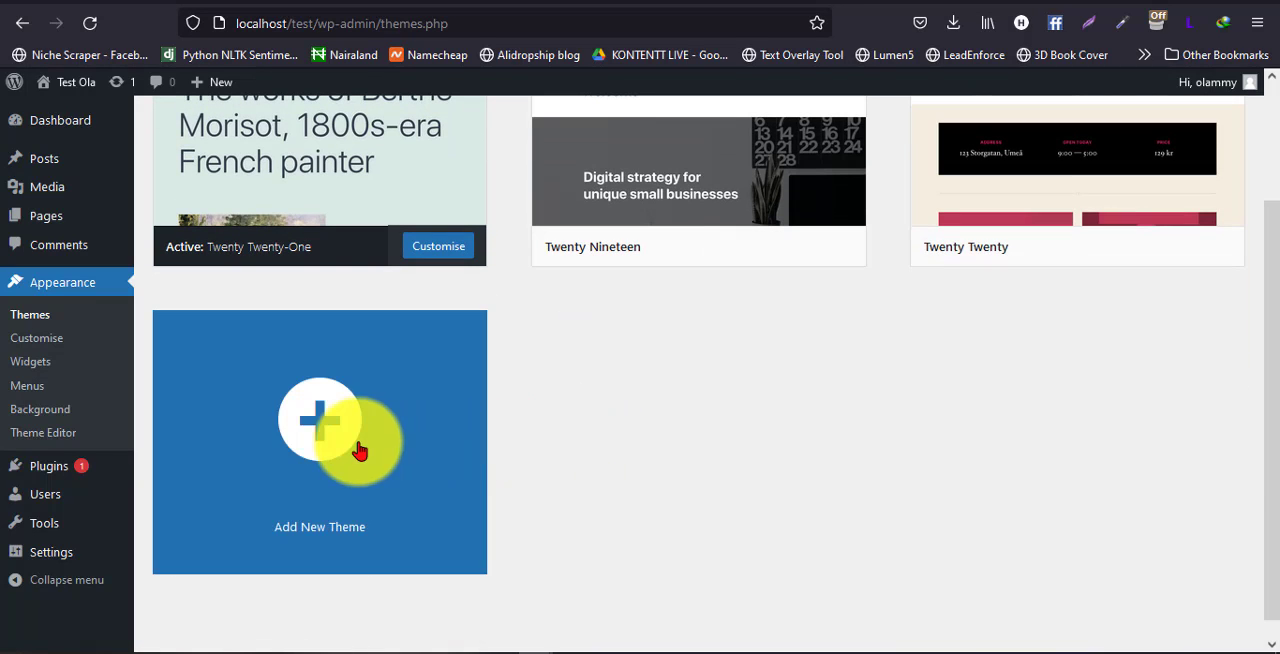
pyautogui.scroll(2, 330, 400)
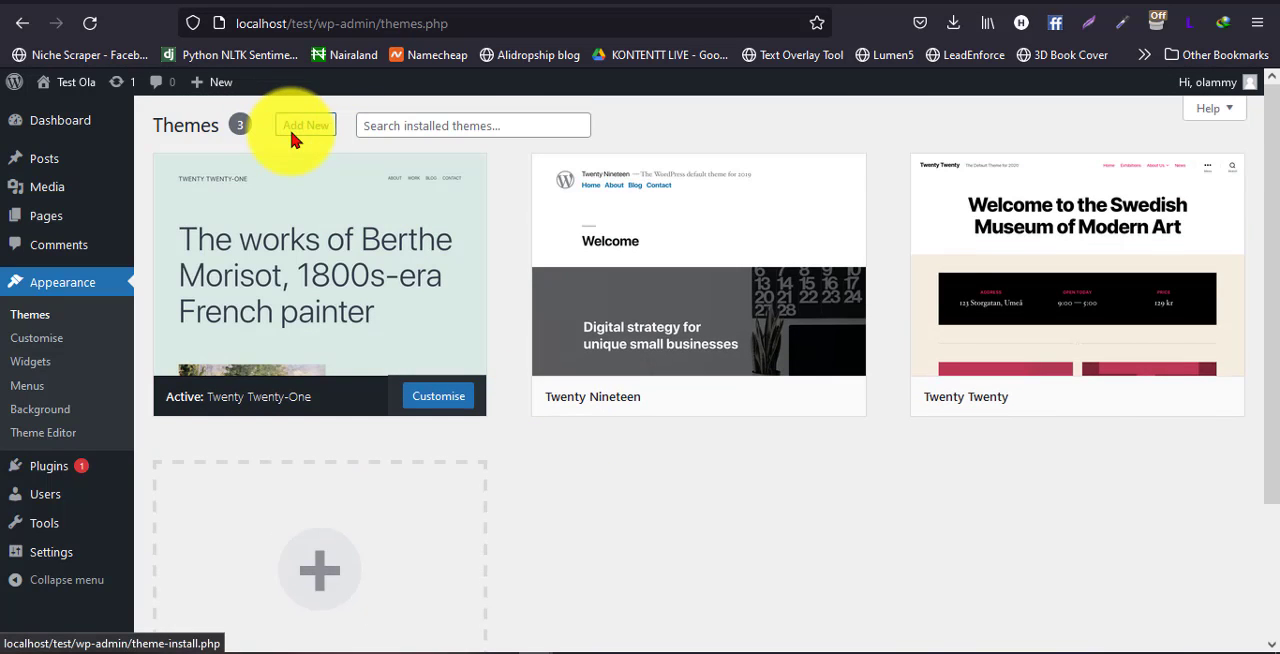
pyautogui.scroll(-2, 545, 410)
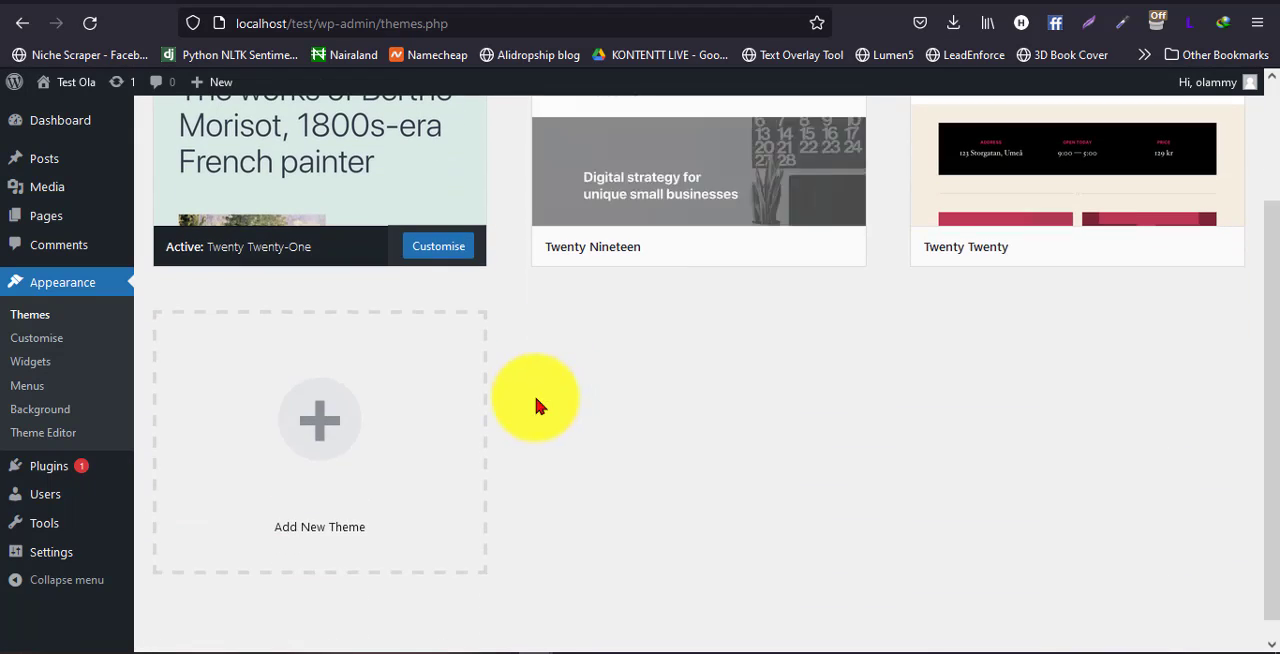
pyautogui.click(323, 423)
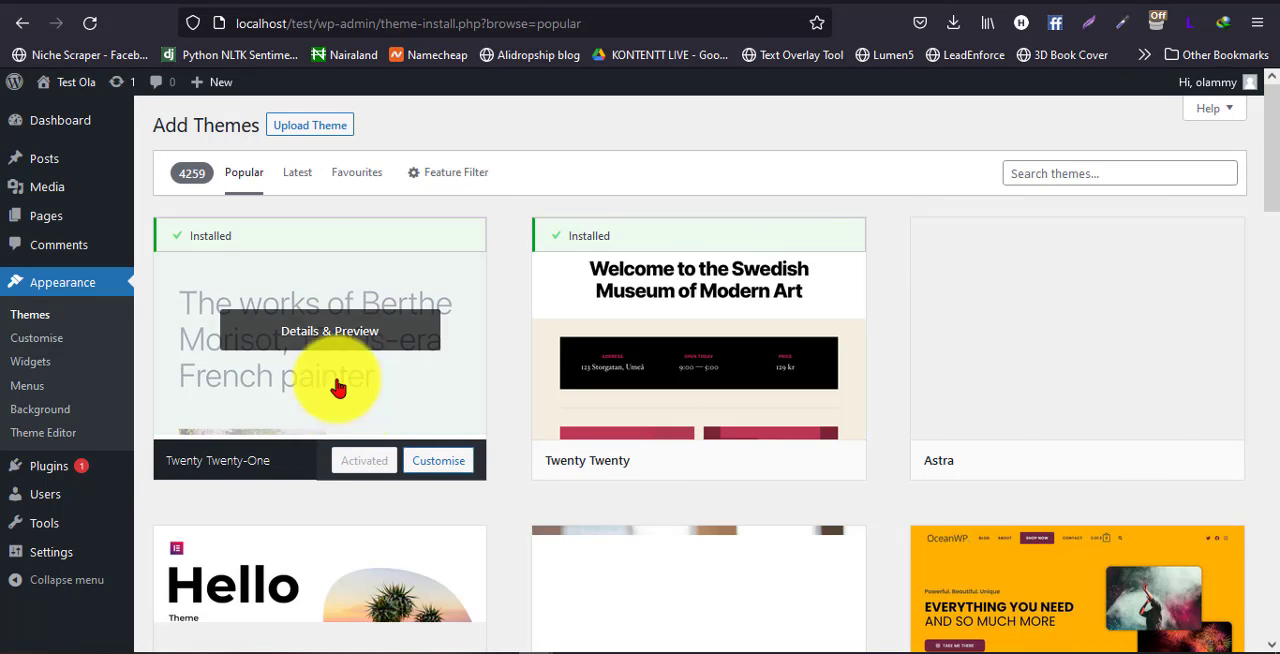
# Try to install the Astra theme from the popular themes
pyautogui.scroll(-2, 1123, 434)
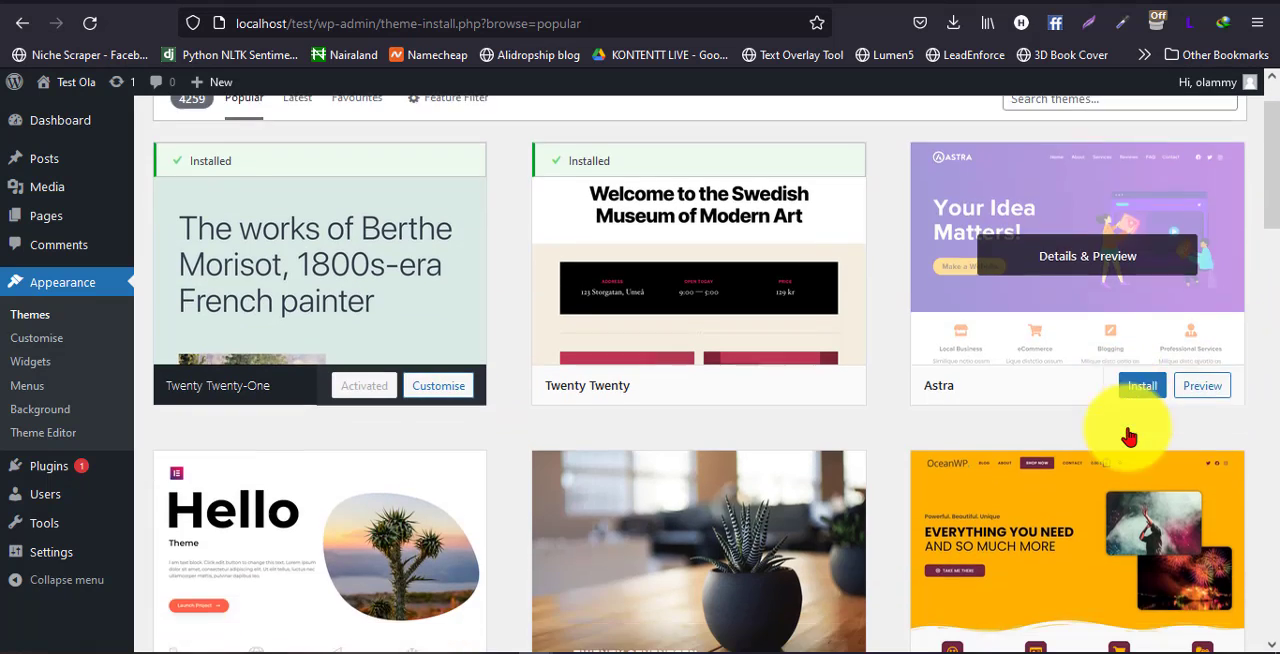
pyautogui.scroll(2, 901, 310)
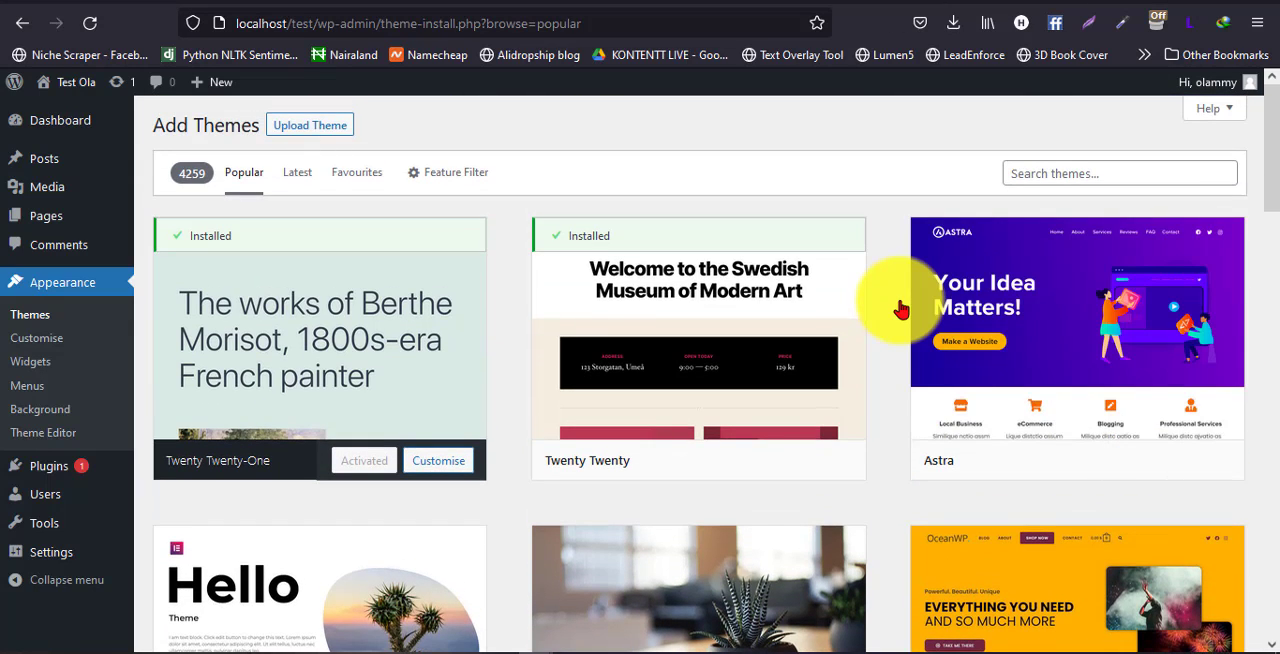
pyautogui.scroll(-2, 899, 310)
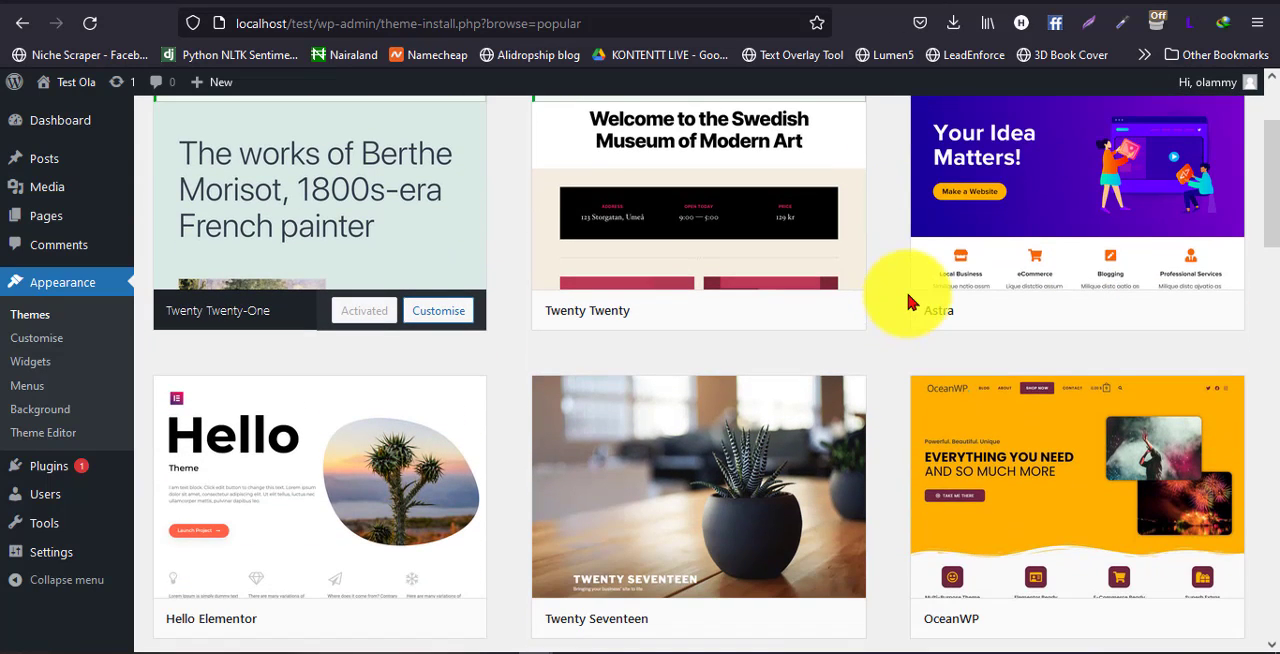
pyautogui.click(1150, 314)
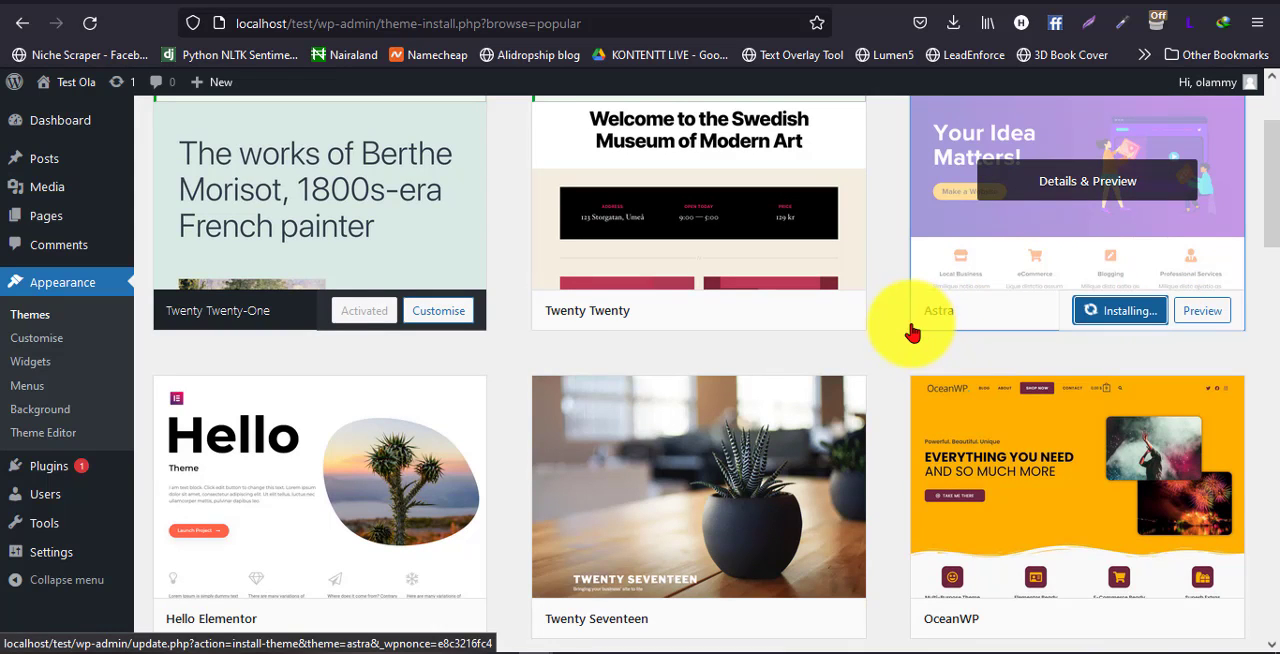
pyautogui.scroll(1, 912, 332)
pyautogui.scroll(-1, 912, 330)
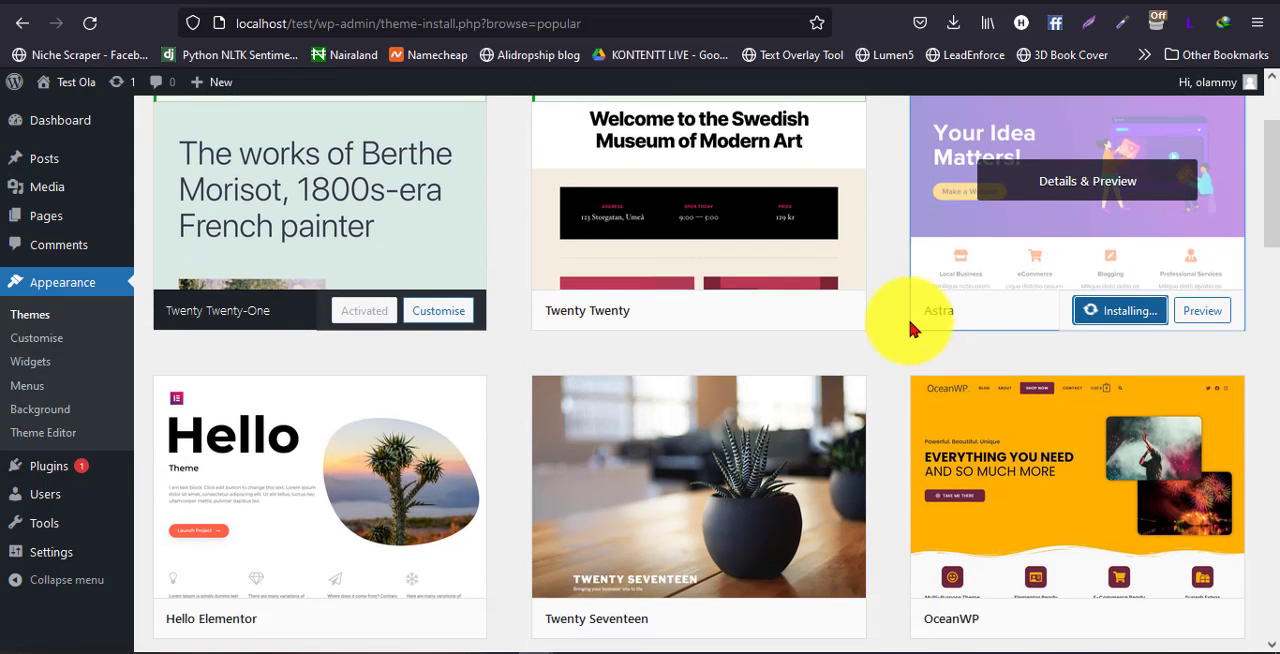
pyautogui.scroll(1, 912, 330)
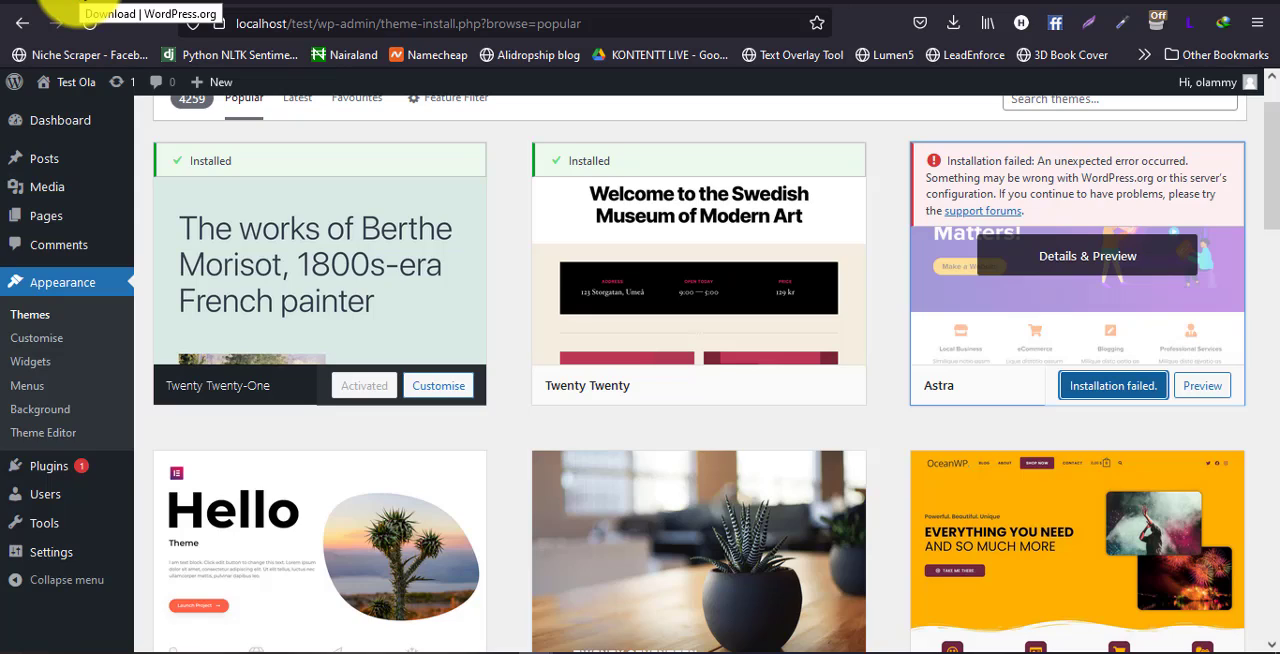
# Switch to the WordPress.org site and open its theme directory
pyautogui.click(56, 22)
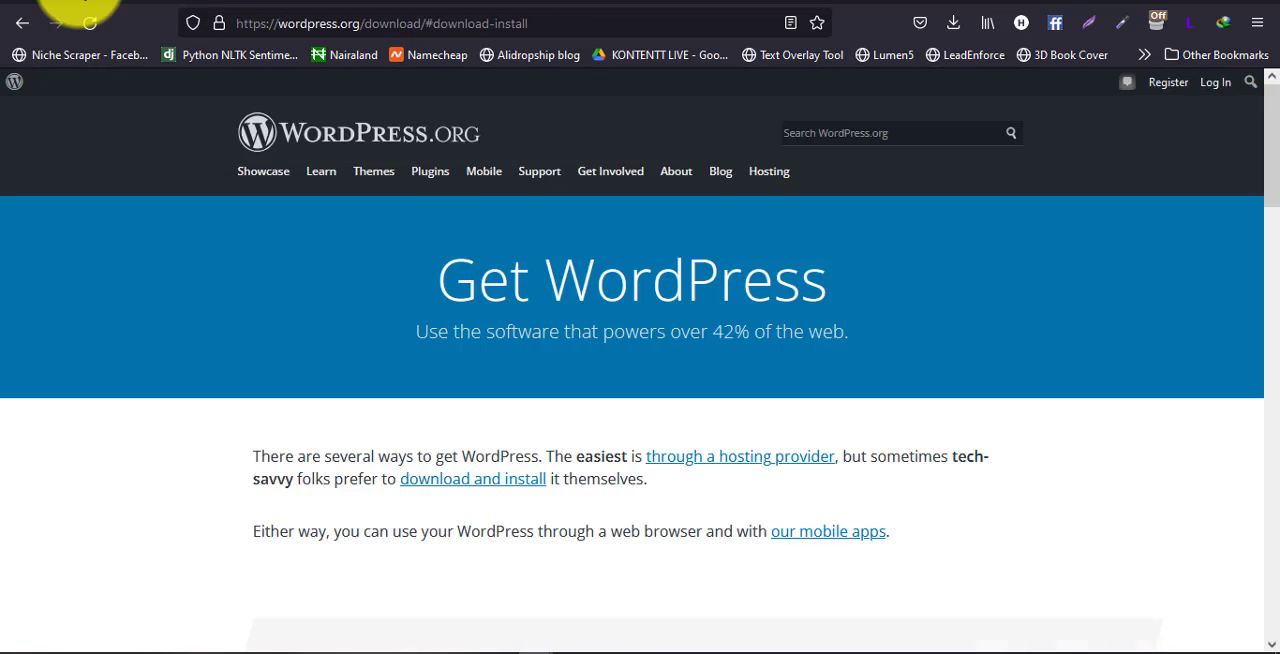
pyautogui.click(381, 174)
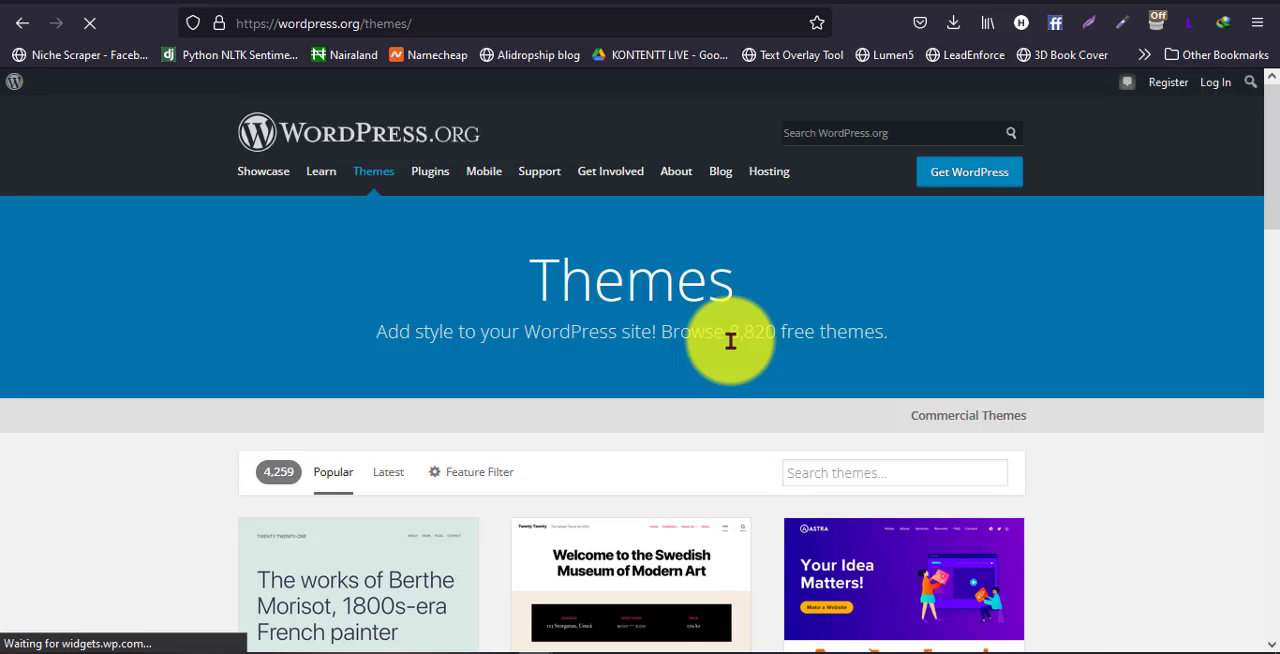
# Browse the popular free themes in the WordPress.org directory, comparing options such as Astra, Hello Elementor, Twenty Seventeen and OceanWP
pyautogui.scroll(-3, 185, 400)
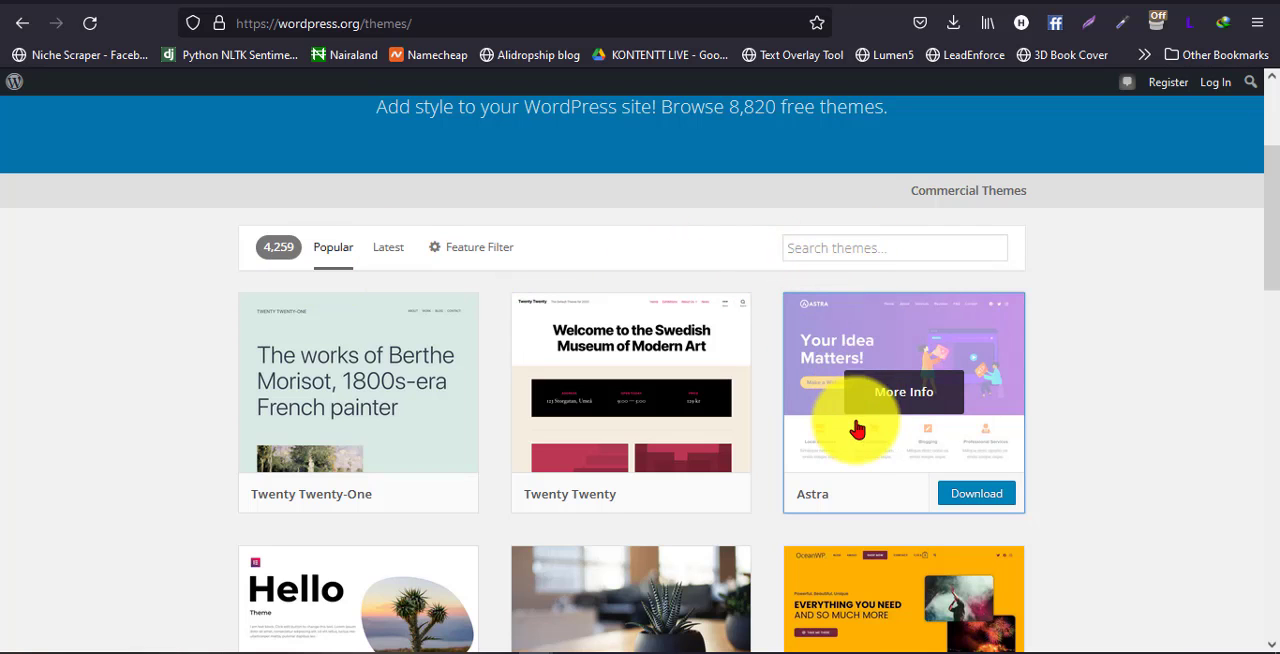
pyautogui.scroll(-3, 880, 415)
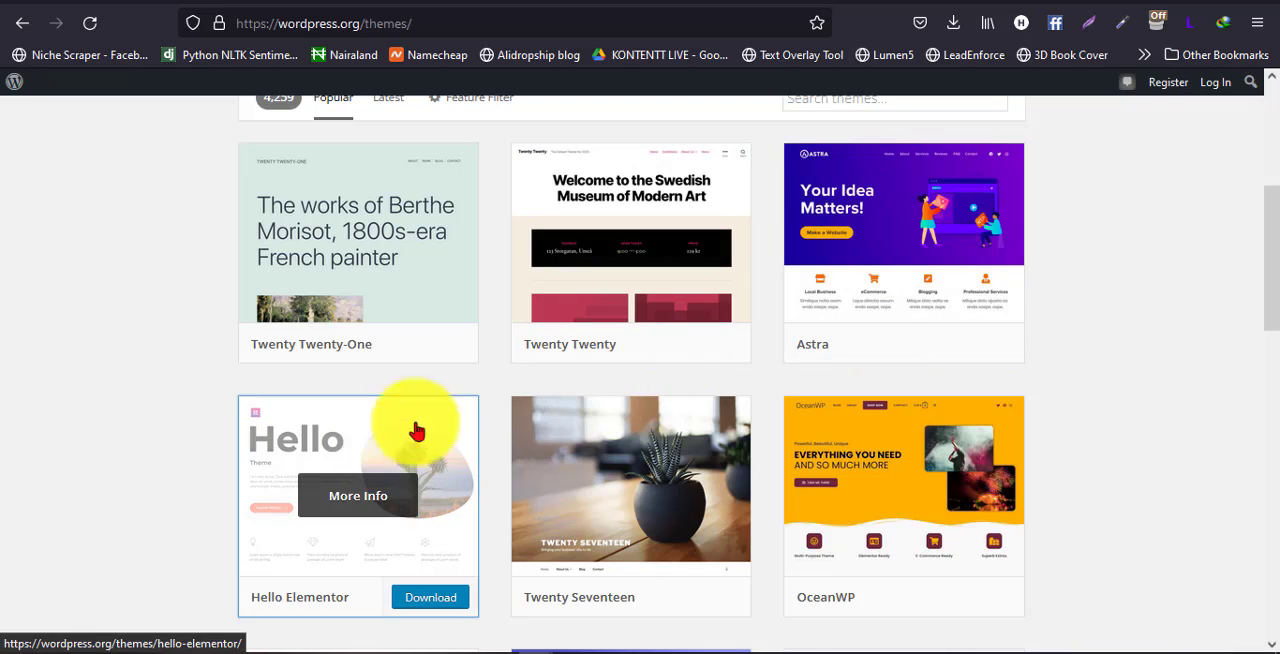
pyautogui.scroll(-1, 703, 515)
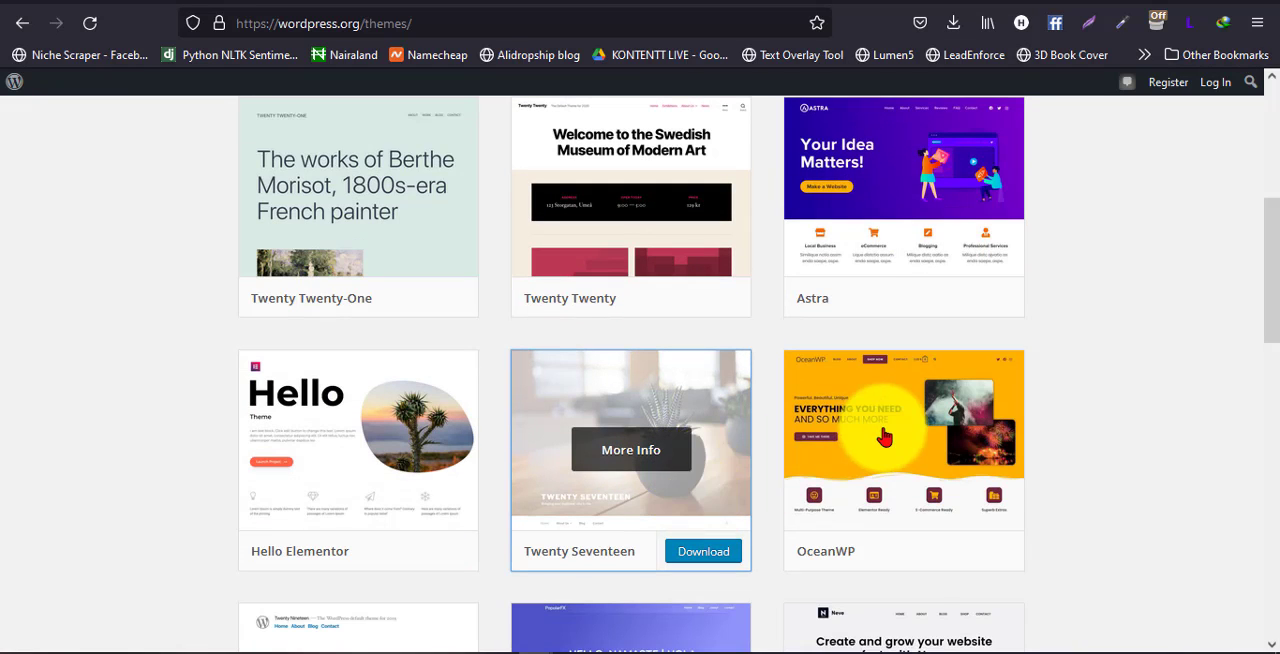
pyautogui.scroll(-2, 857, 400)
pyautogui.scroll(-3, 900, 417)
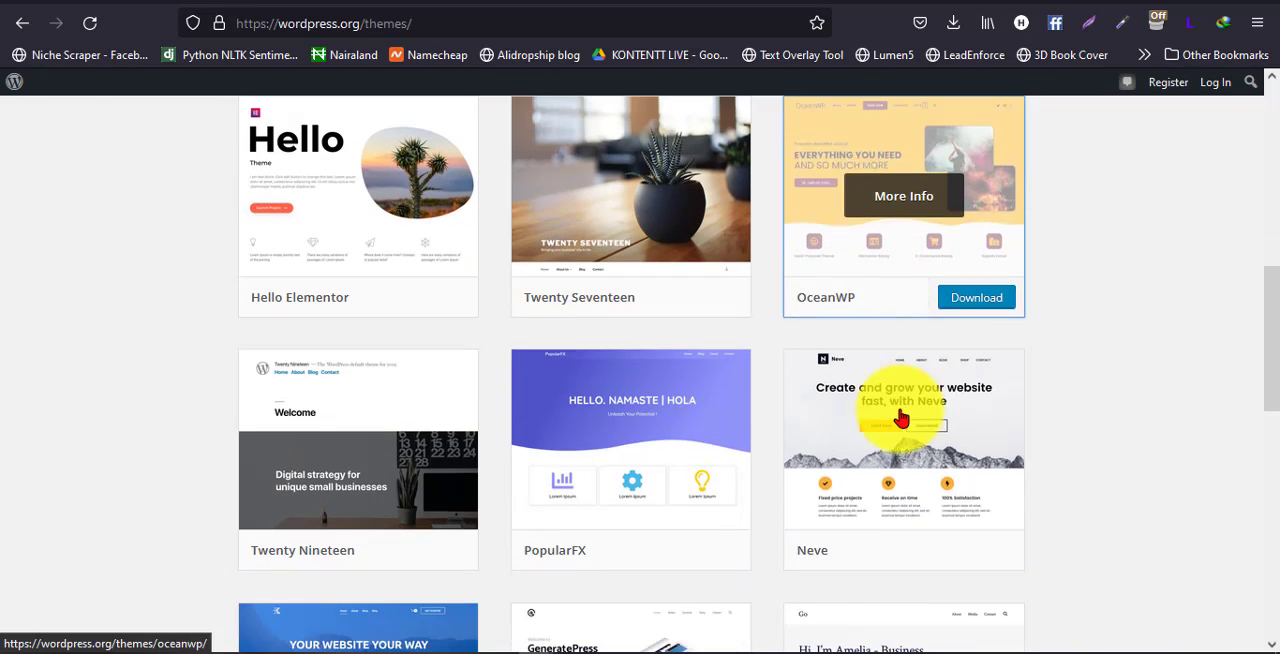
pyautogui.scroll(-1, 763, 383)
pyautogui.scroll(8, 757, 380)
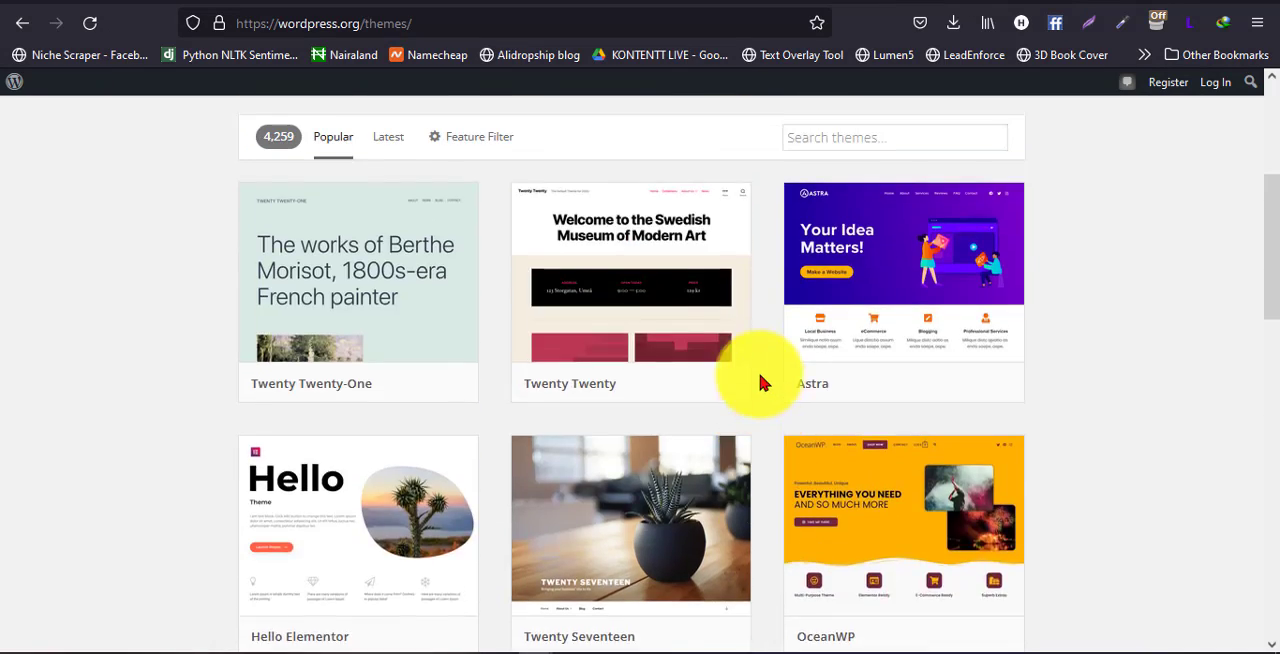
pyautogui.scroll(-3, 760, 400)
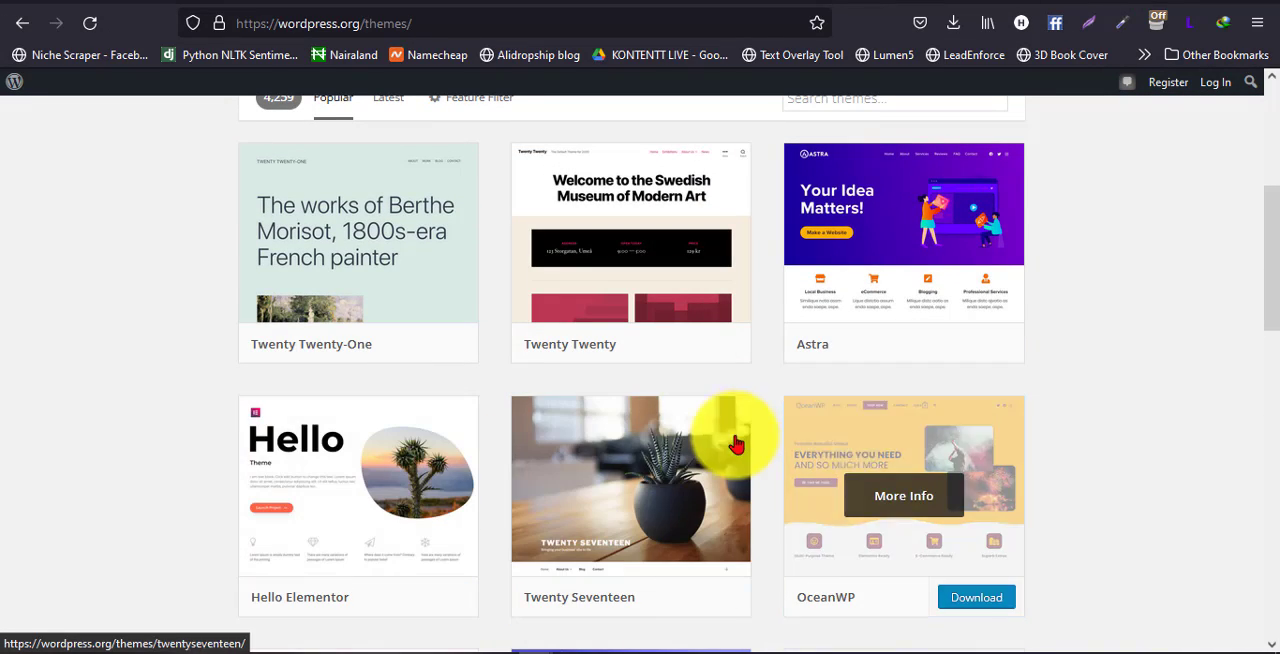
pyautogui.scroll(-3, 737, 440)
pyautogui.scroll(3, 815, 350)
pyautogui.scroll(2, 815, 345)
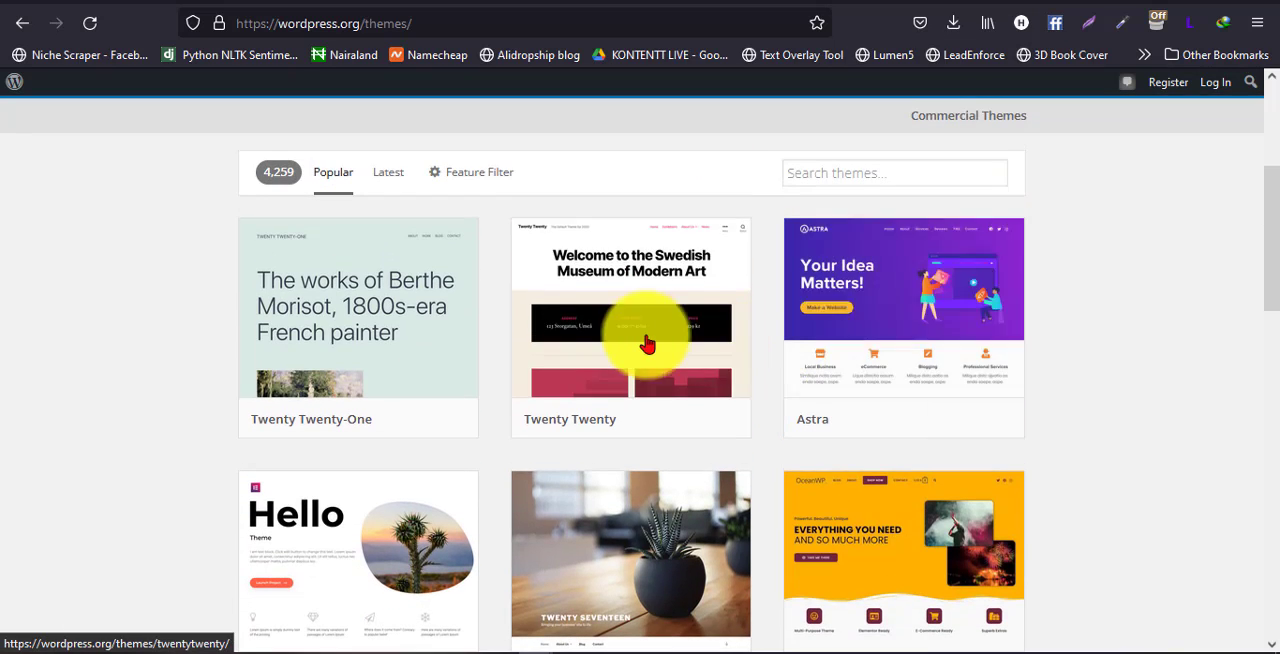
pyautogui.scroll(-1, 613, 344)
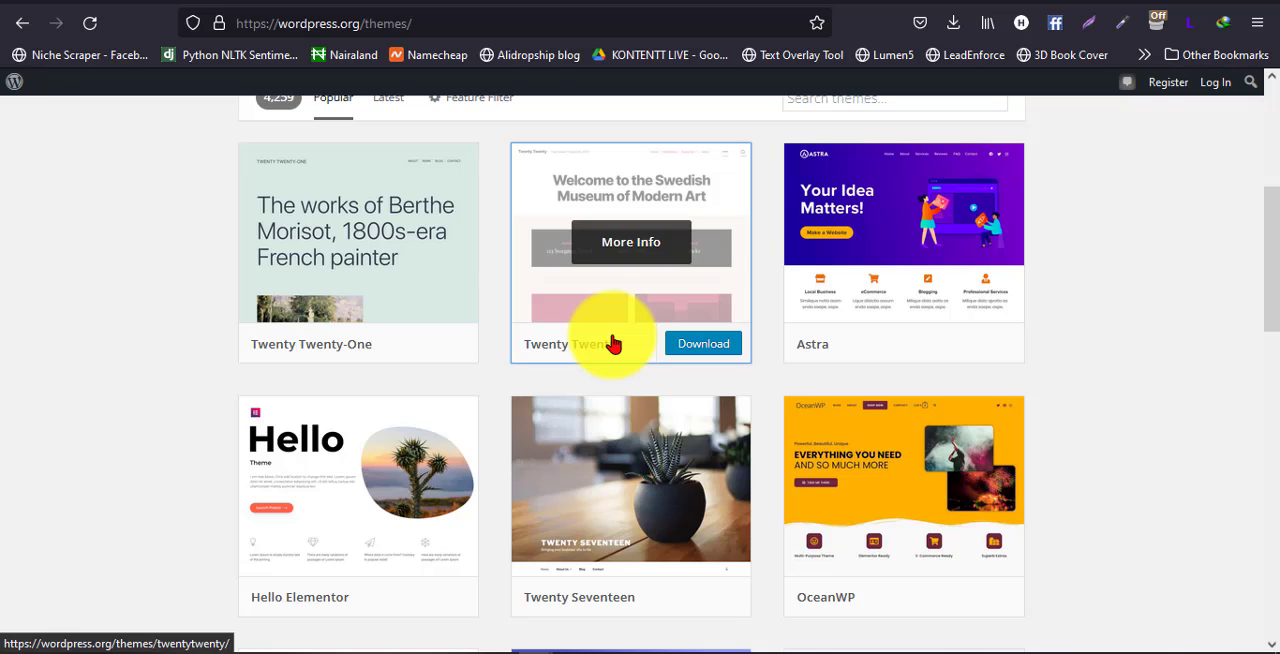
pyautogui.scroll(-1, 576, 375)
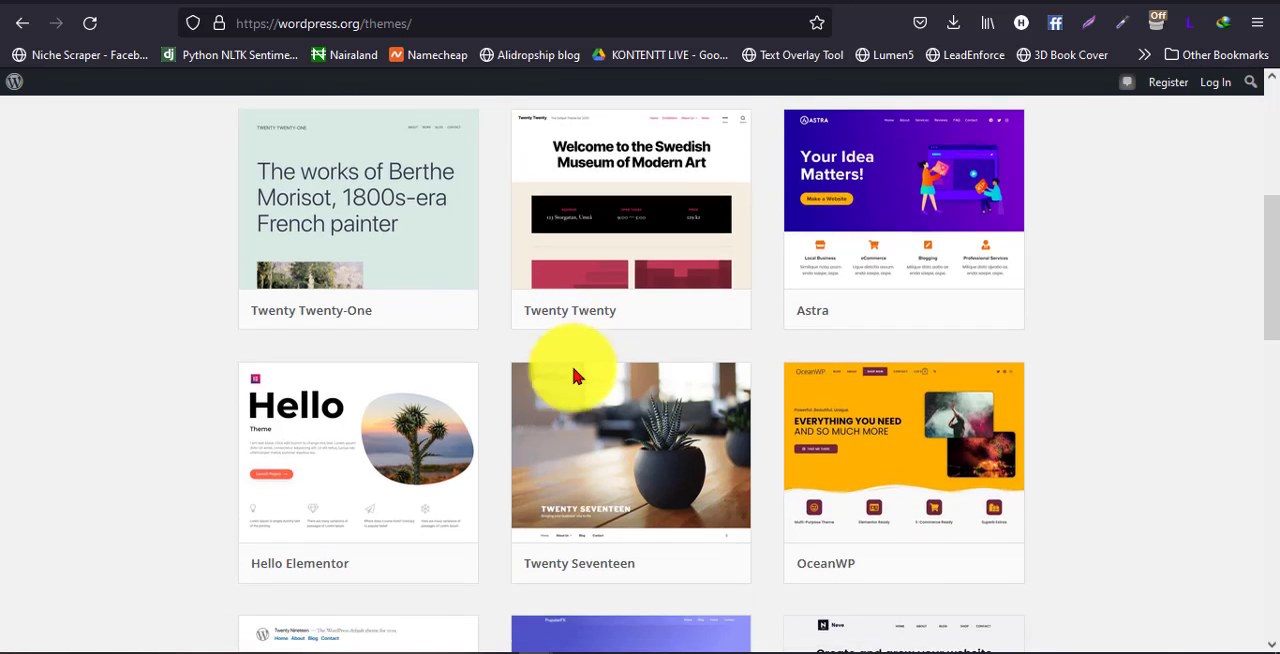
pyautogui.scroll(-2, 574, 371)
pyautogui.scroll(2, 574, 371)
pyautogui.scroll(-2, 574, 371)
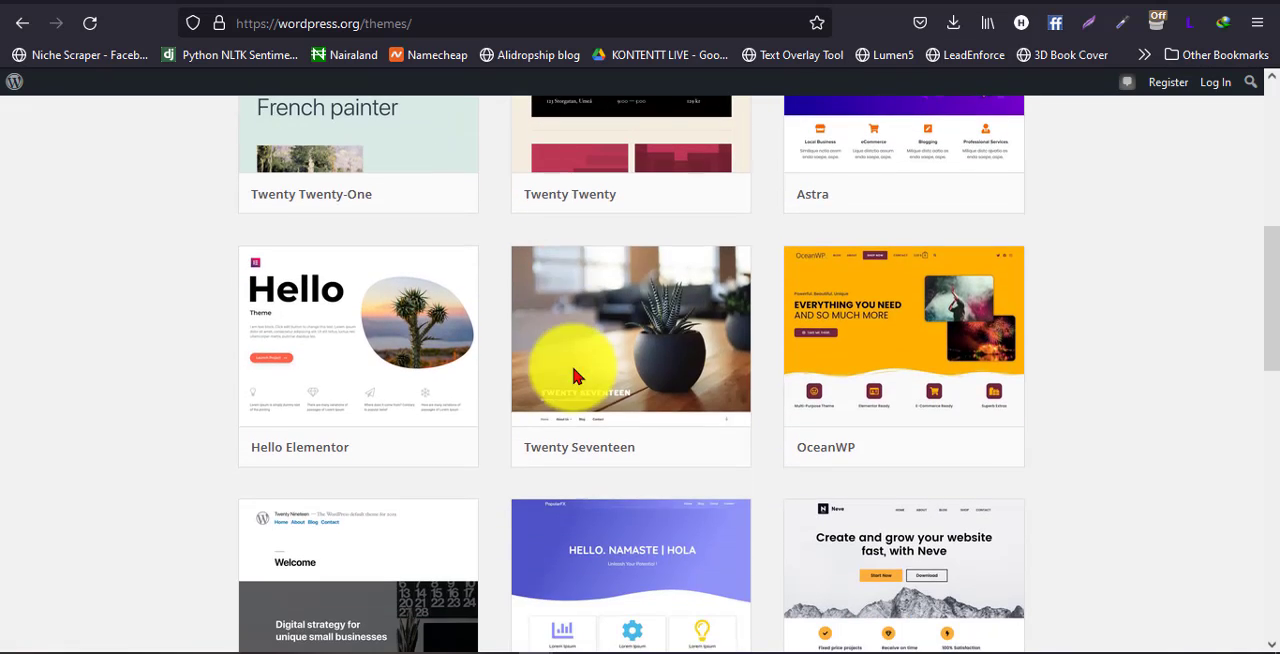
pyautogui.moveTo(573, 369)
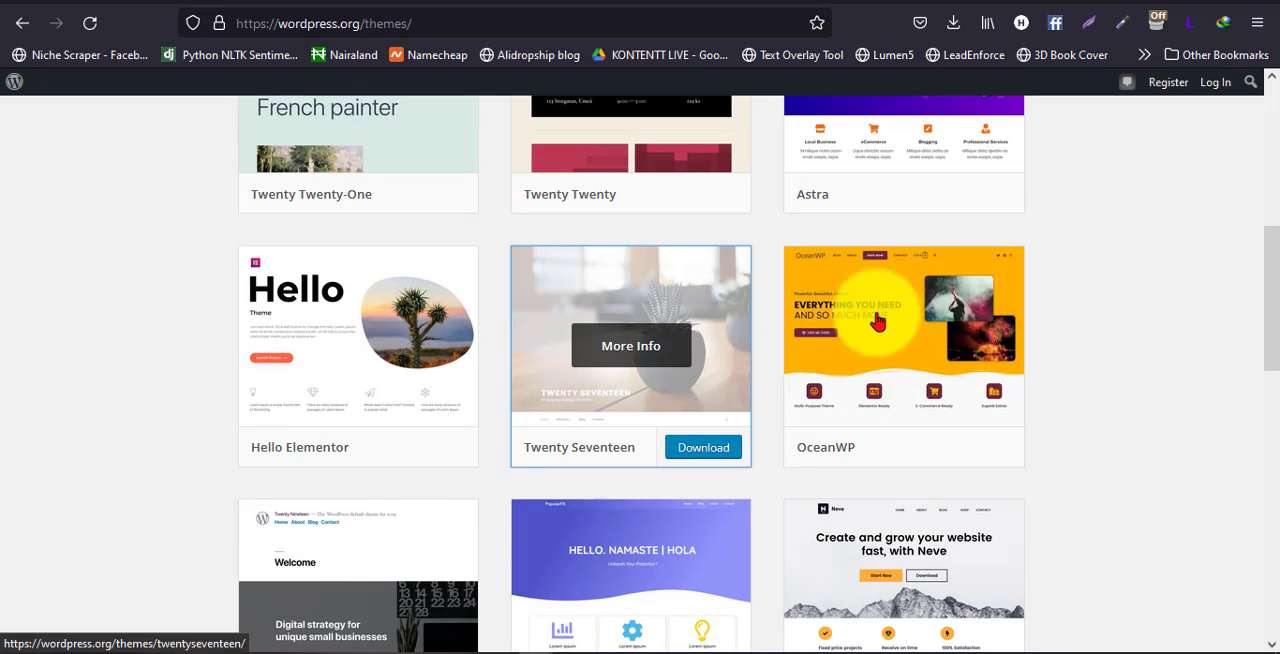
# Download the OceanWP theme as a zip file from the WordPress.org directory
pyautogui.scroll(2, 890, 380)
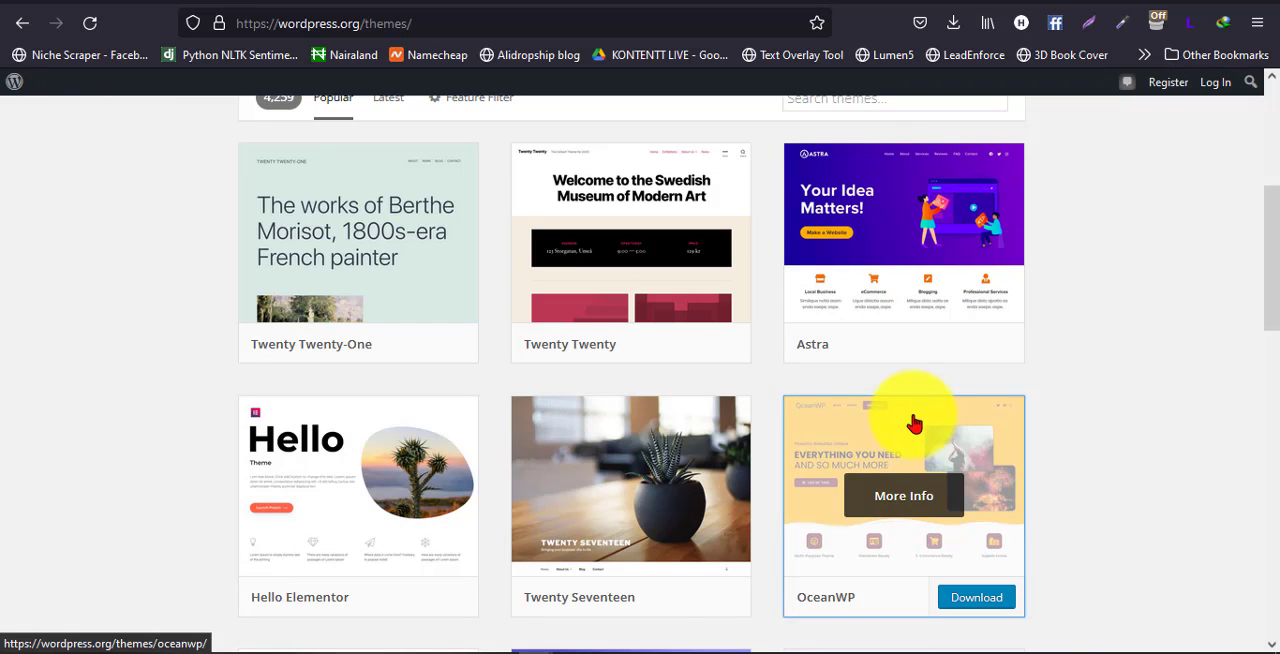
pyautogui.scroll(-2, 914, 420)
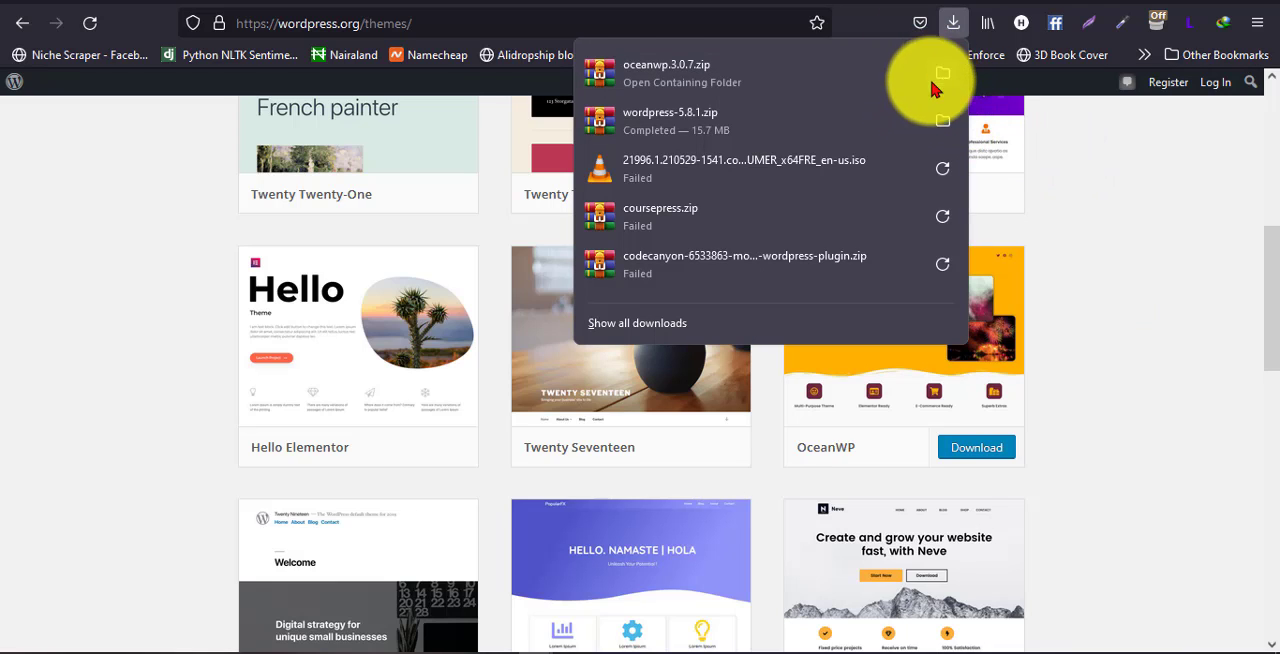
pyautogui.click(1067, 199)
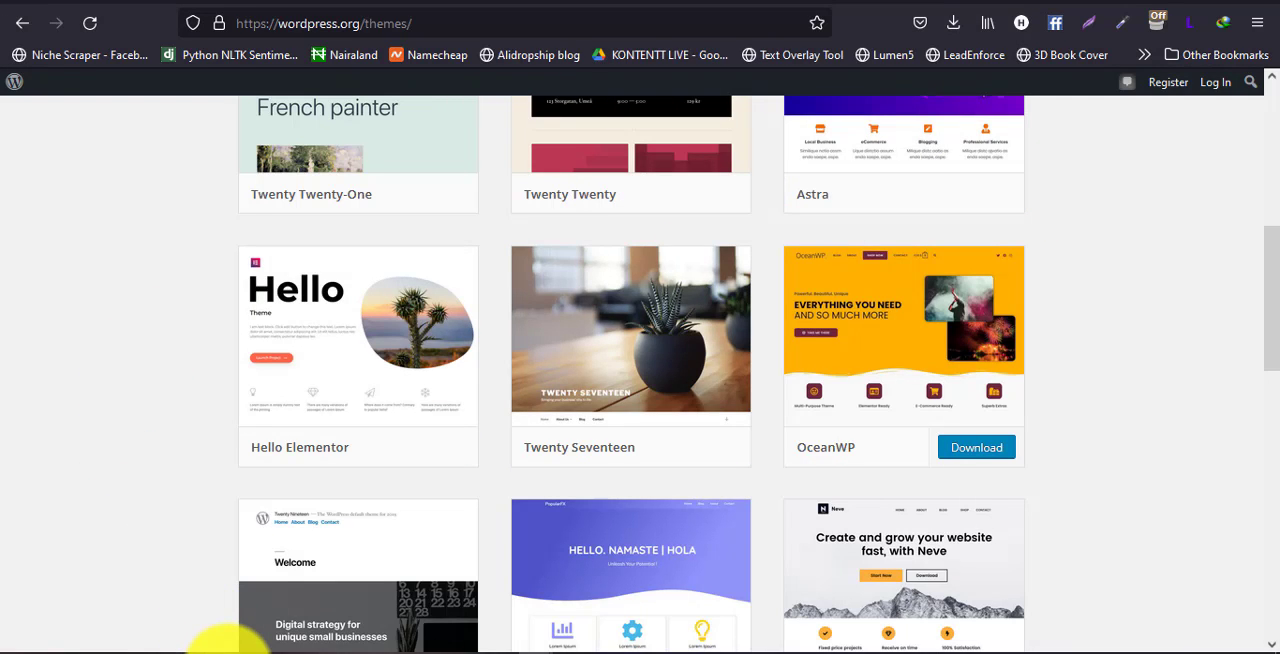
# Open the Downloads folder in File Explorer to locate the OceanWP zip file, and return to the browser
pyautogui.click(180, 552)
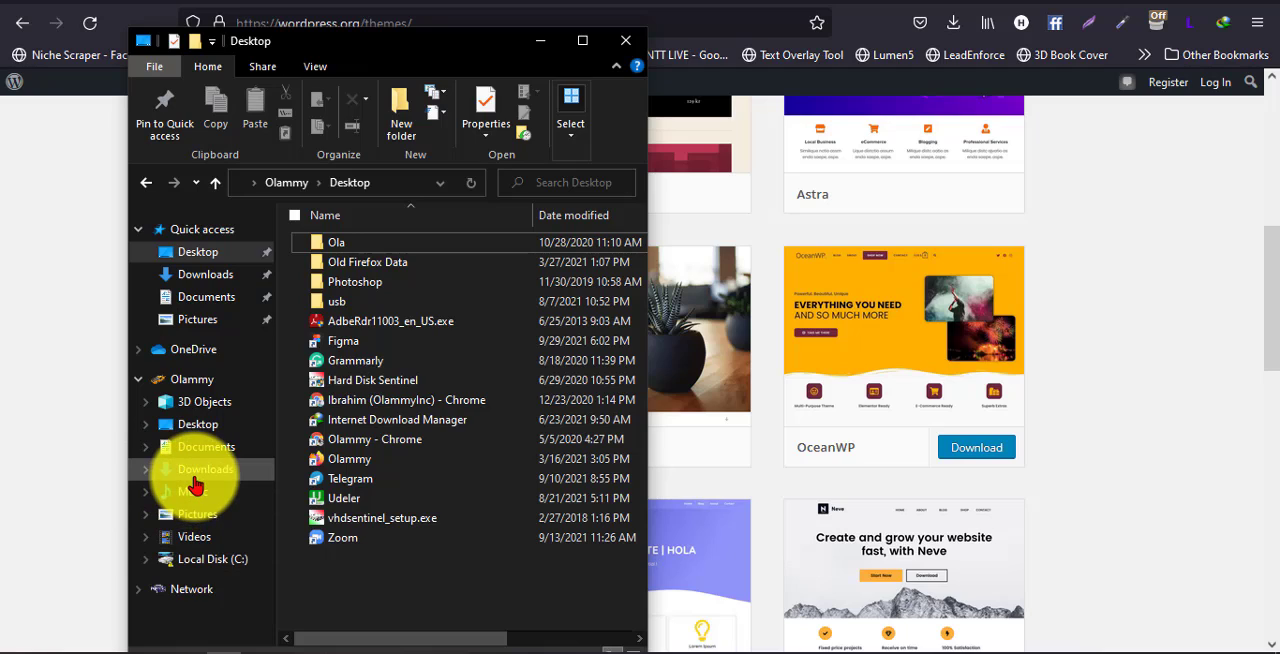
pyautogui.click(195, 476)
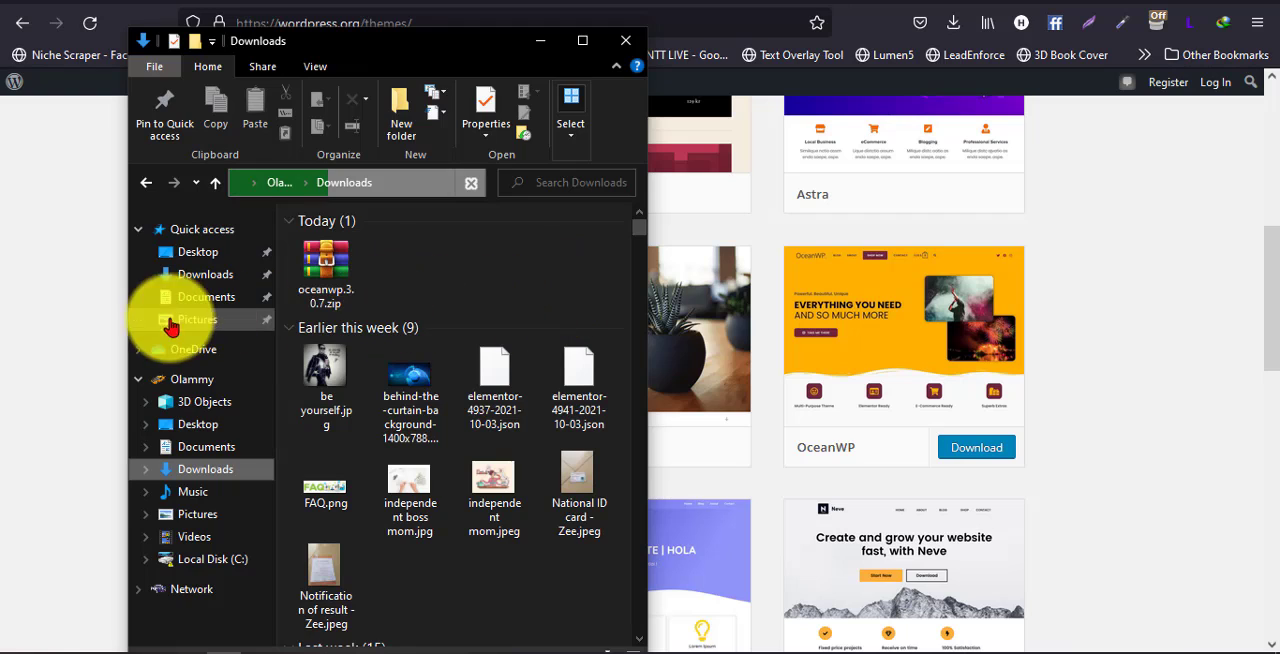
pyautogui.click(67, 346)
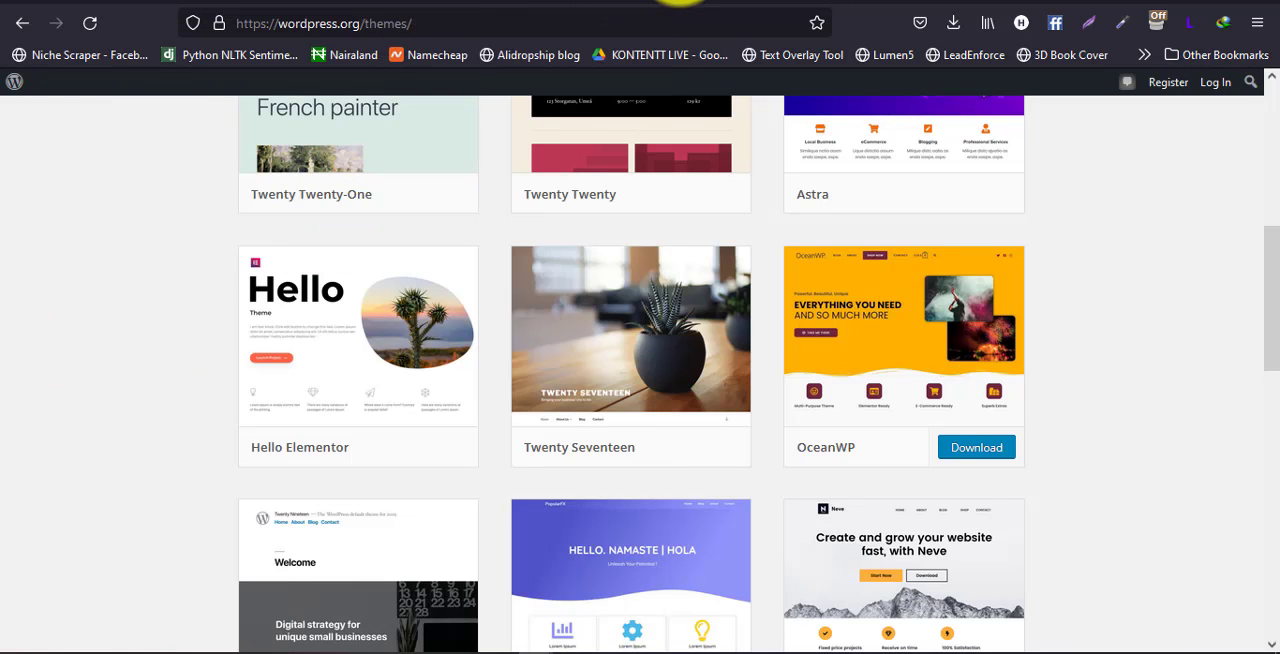
# Return to the local site's Add Themes page and open the form for uploading a theme zip
pyautogui.click(525, 3)
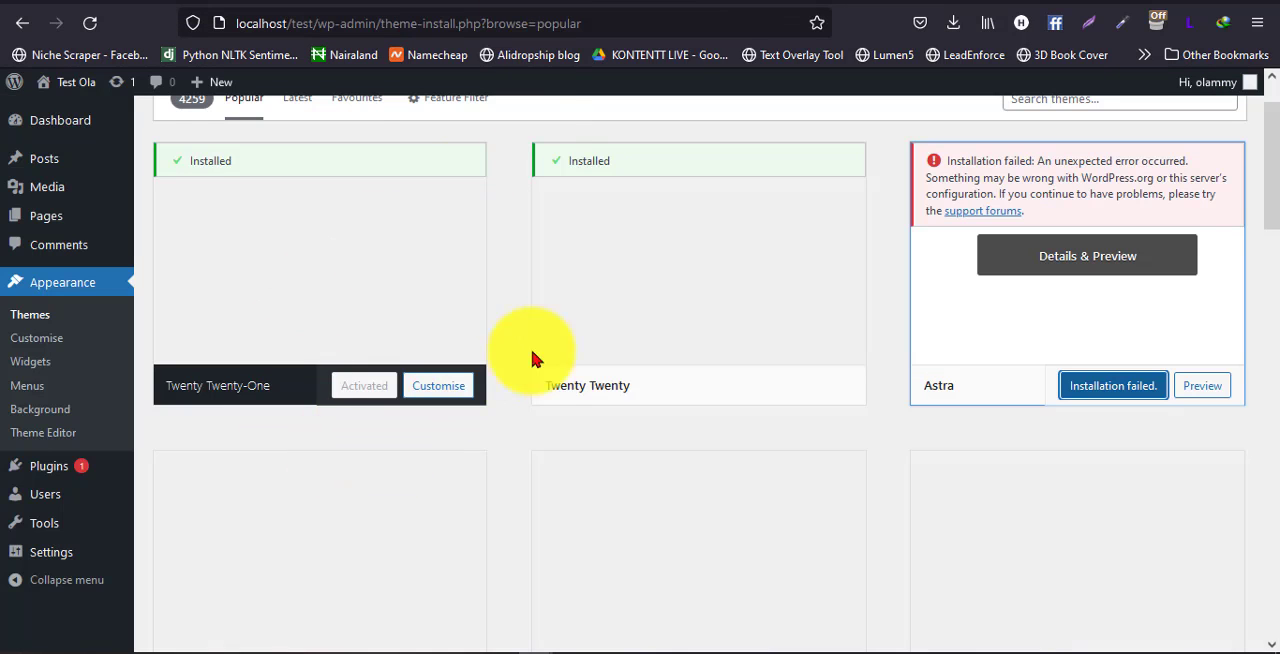
pyautogui.scroll(2, 470, 320)
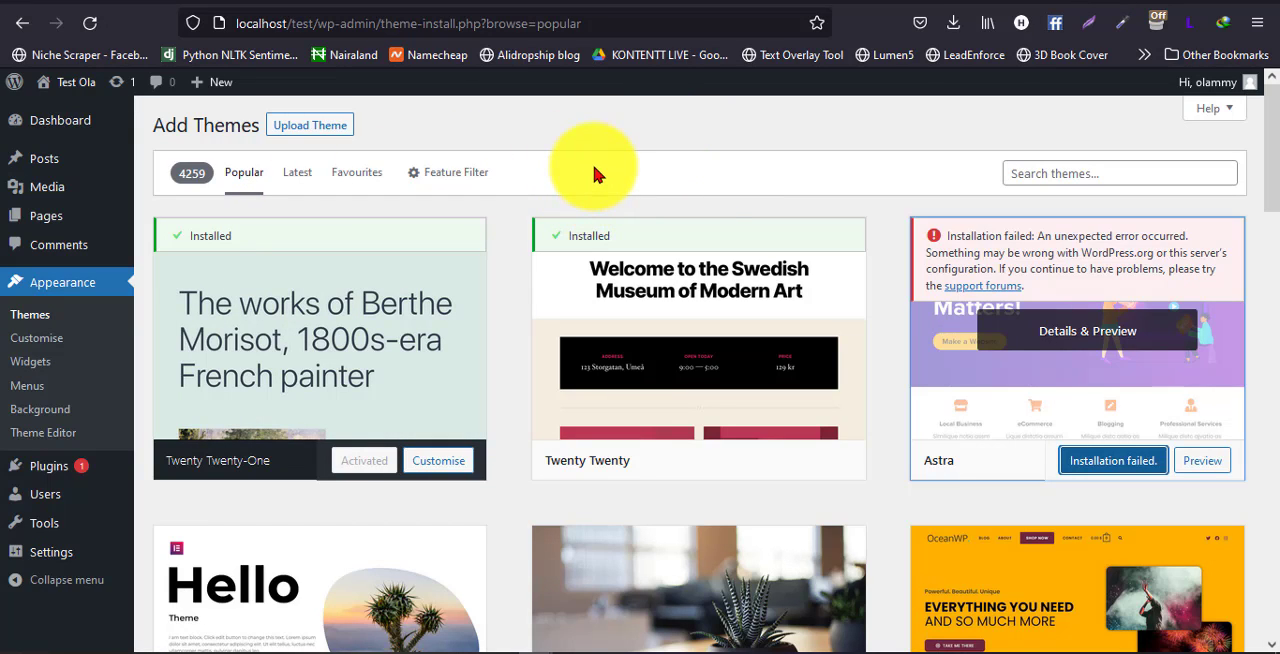
pyautogui.click(306, 128)
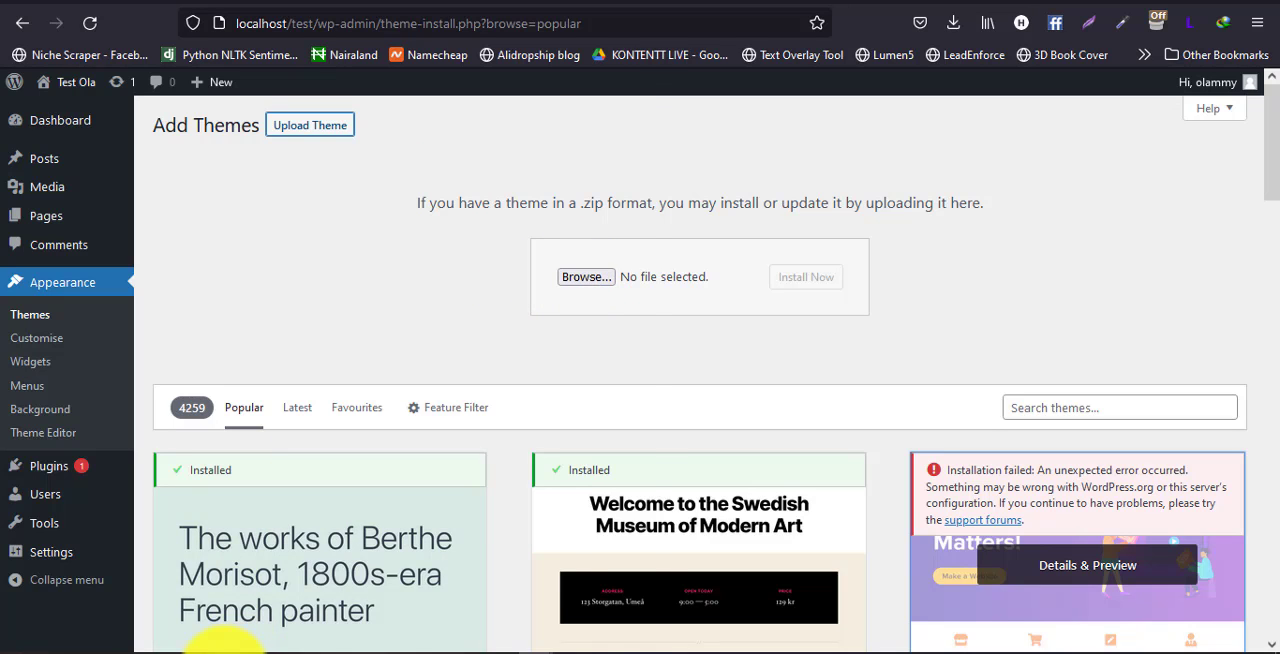
# Attach oceanwp.3.0.7.zip to the theme upload form directly from the File Explorer Downloads window
pyautogui.click(224, 652)
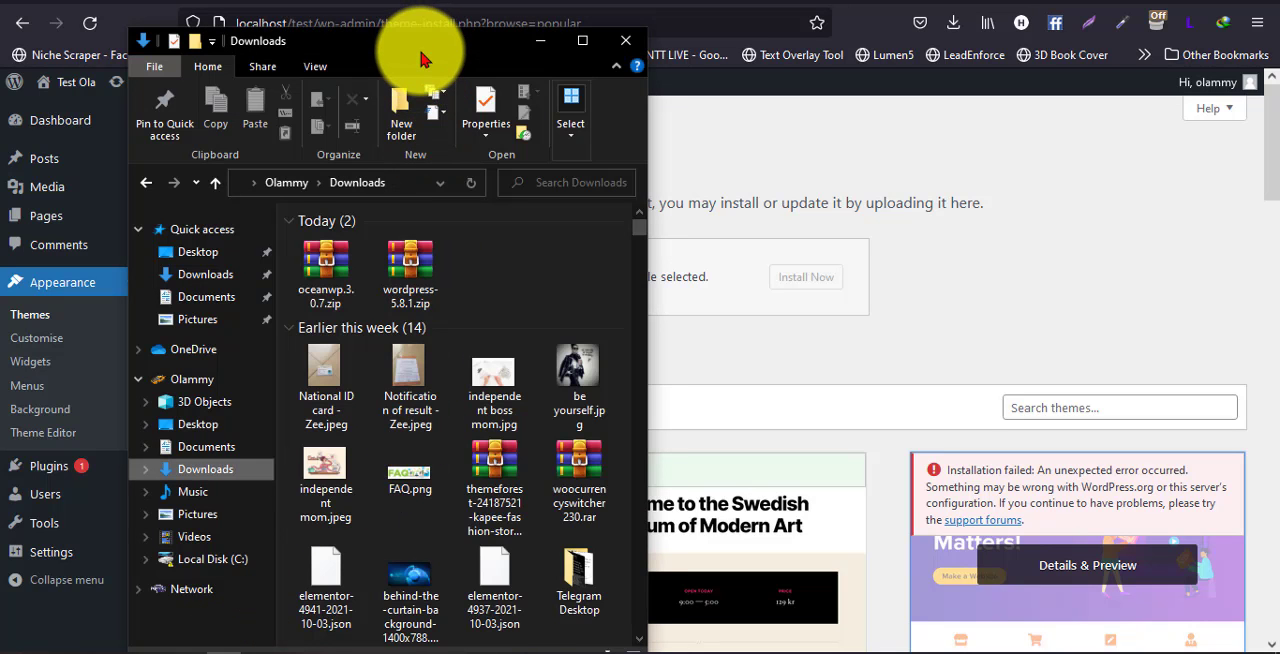
pyautogui.moveTo(417, 48); pyautogui.dragTo(318, 48)
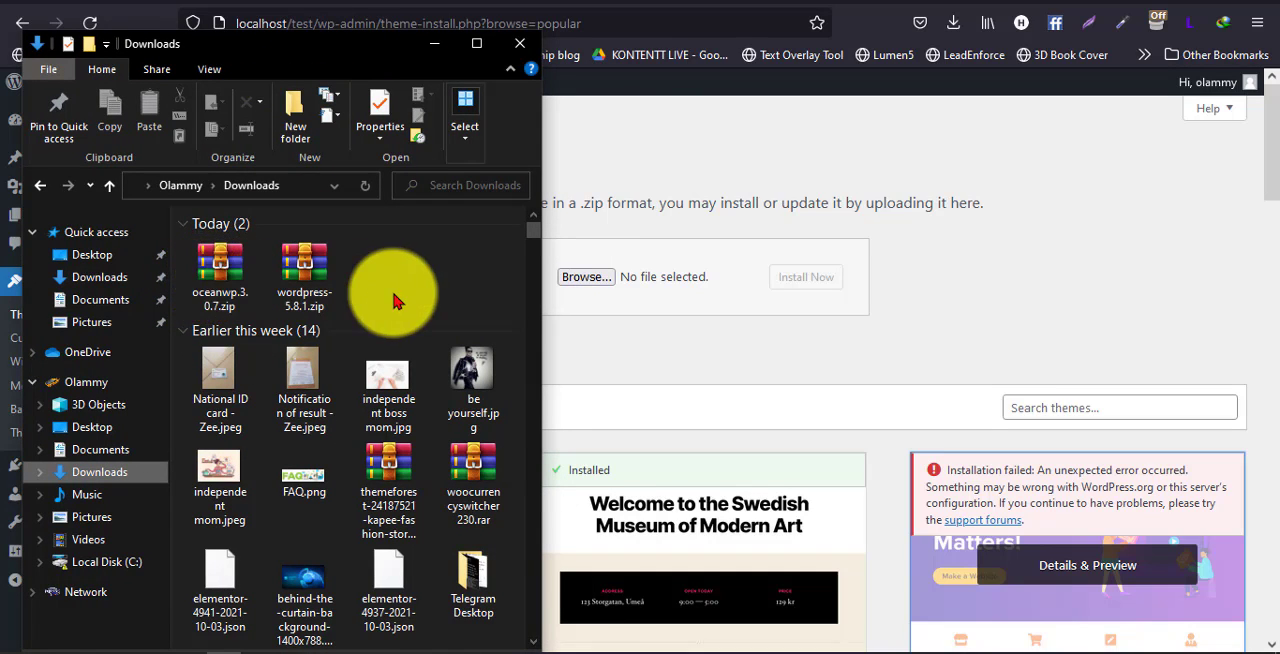
pyautogui.click(235, 292)
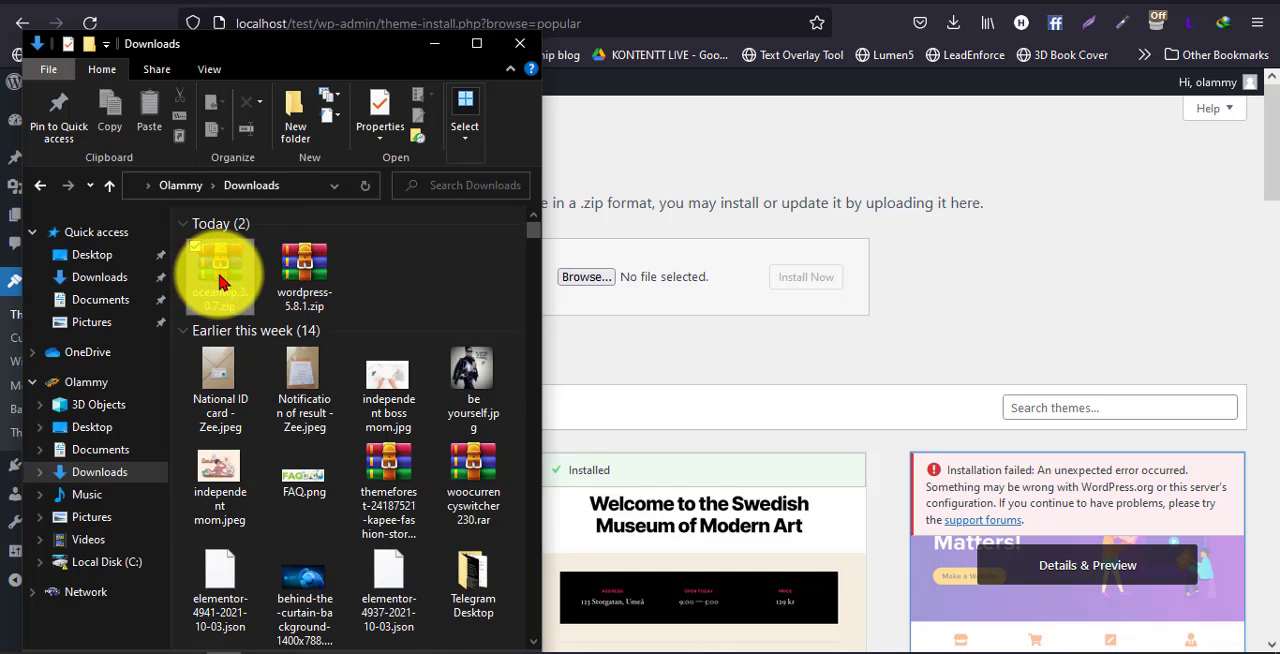
pyautogui.moveTo(222, 283); pyautogui.dragTo(600, 292)
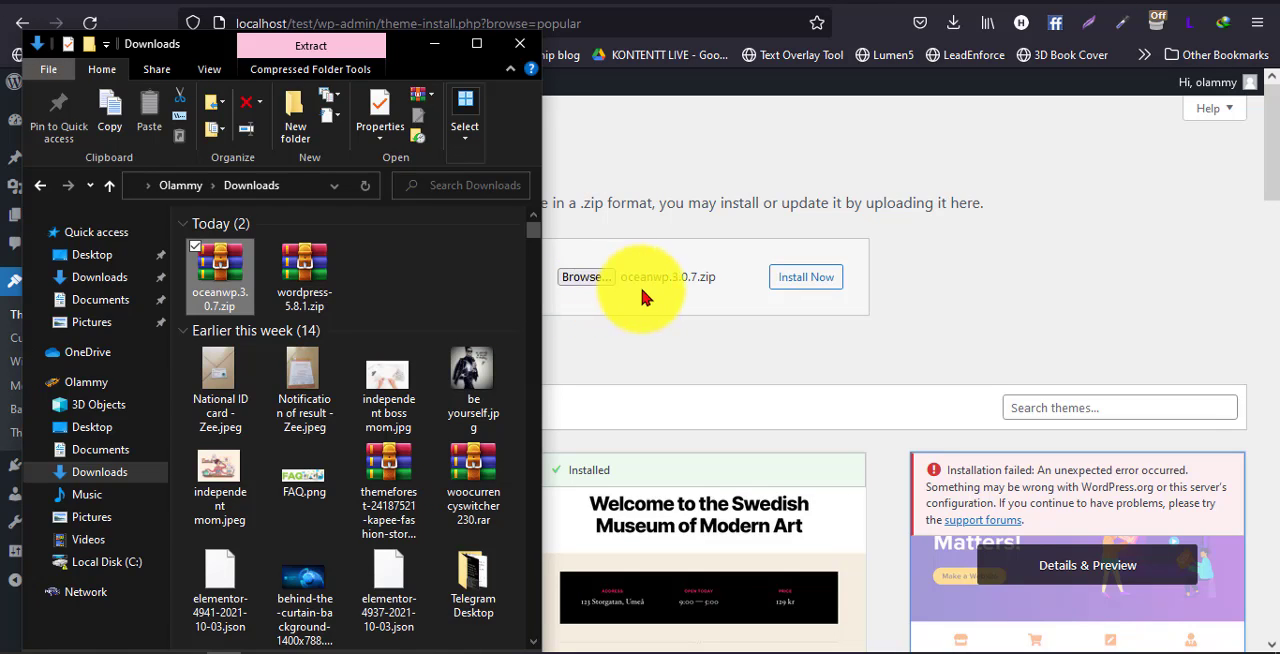
pyautogui.click(603, 328)
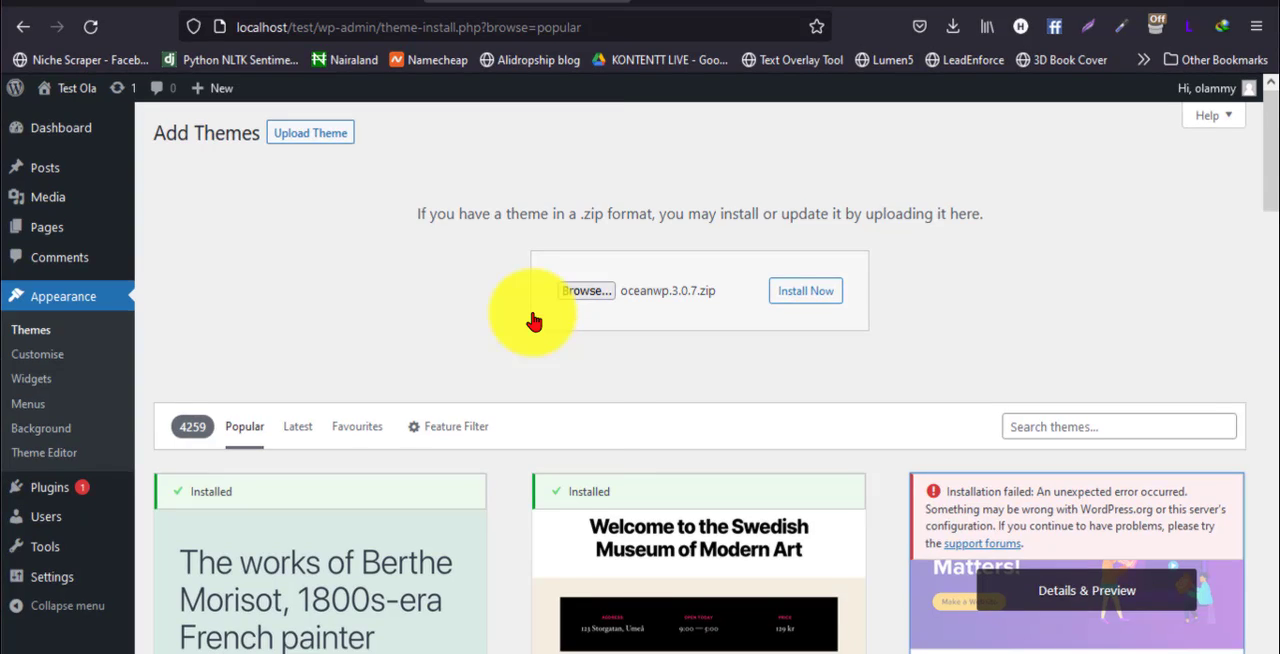
# Browse for the theme file and choose oceanwp.3.0.7.zip from the Downloads folder for the upload form
pyautogui.click(533, 316)
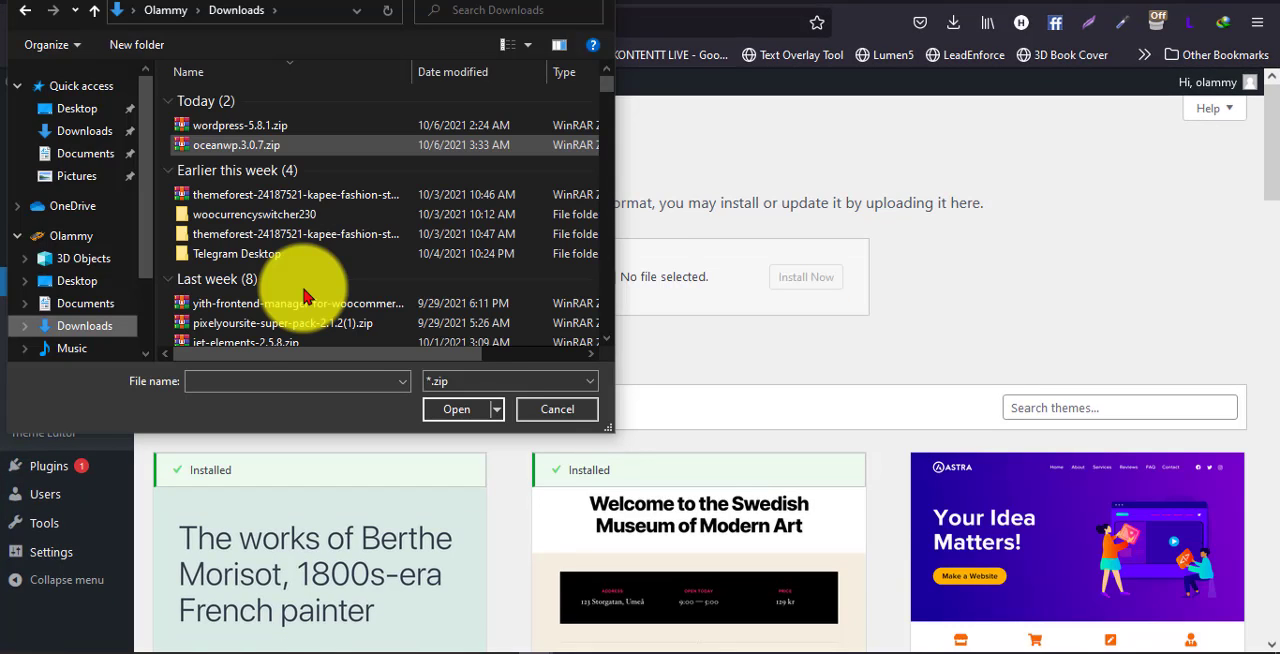
pyautogui.click(253, 148)
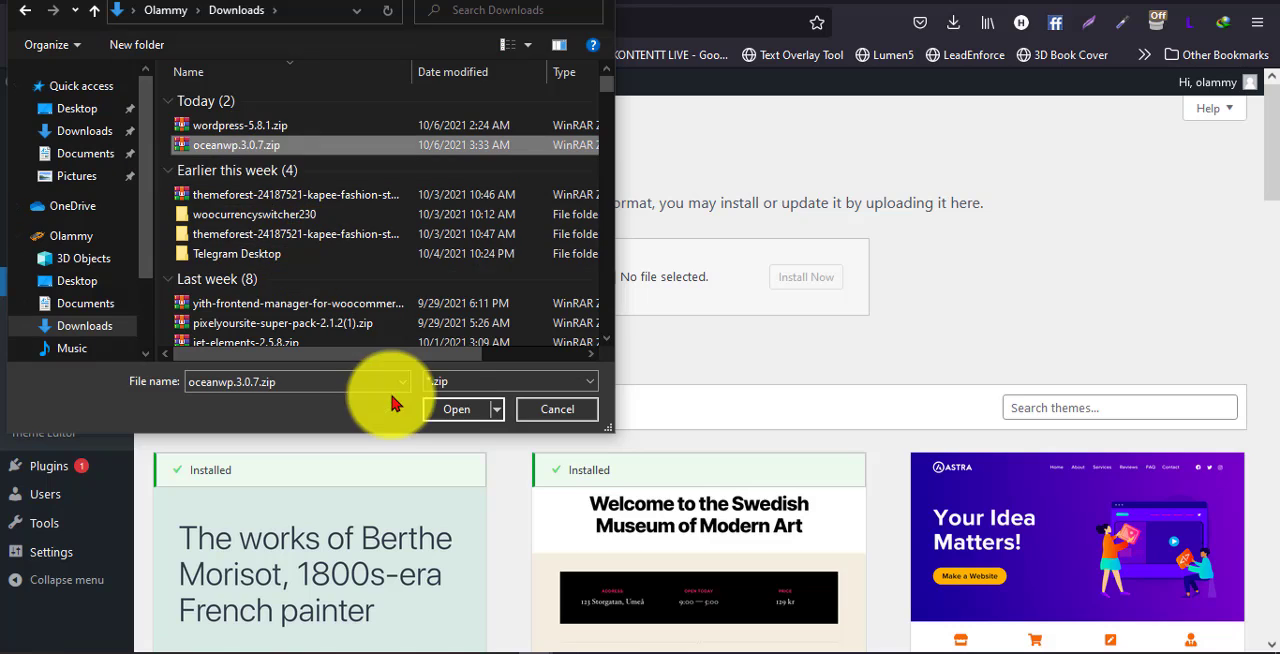
pyautogui.click(447, 412)
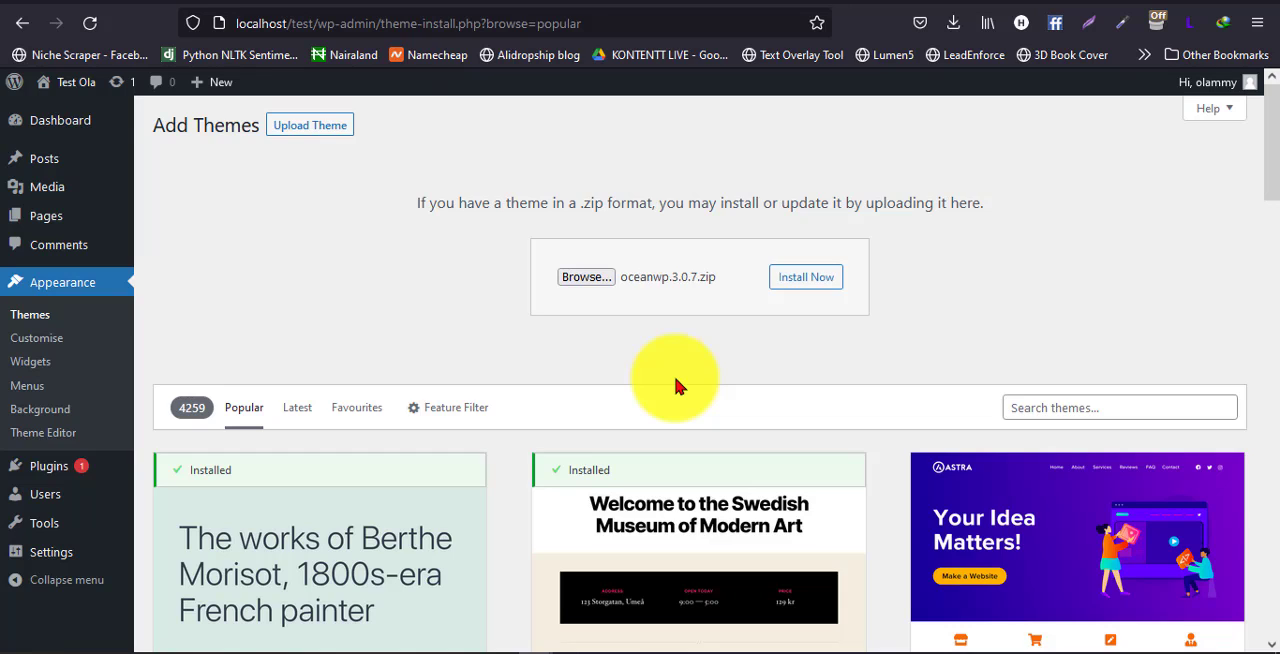
# Install the OceanWP theme from the selected zip file and activate it on the site
pyautogui.click(828, 278)
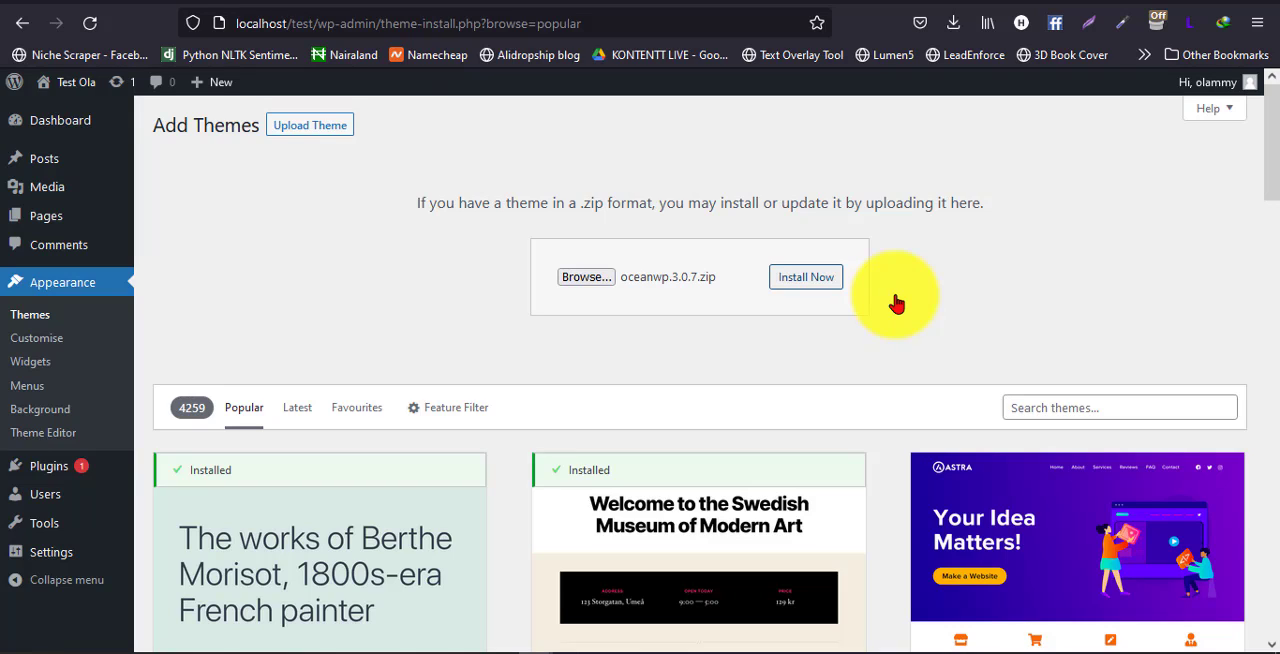
pyautogui.click(808, 278)
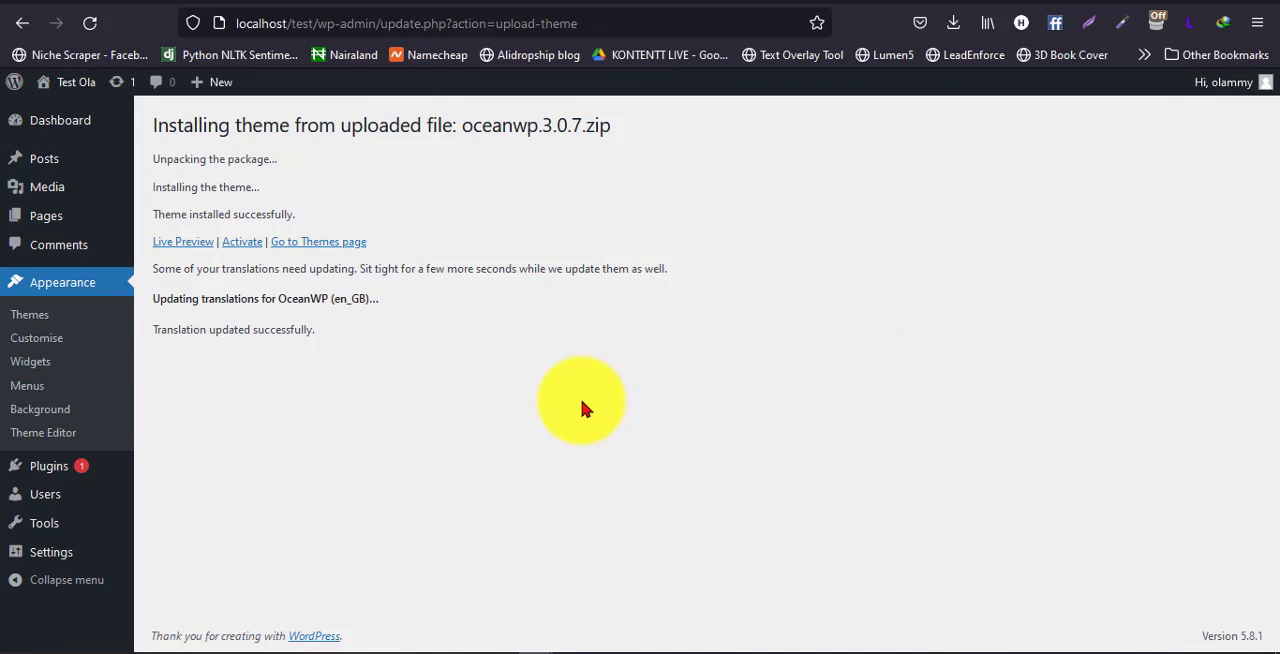
pyautogui.click(238, 246)
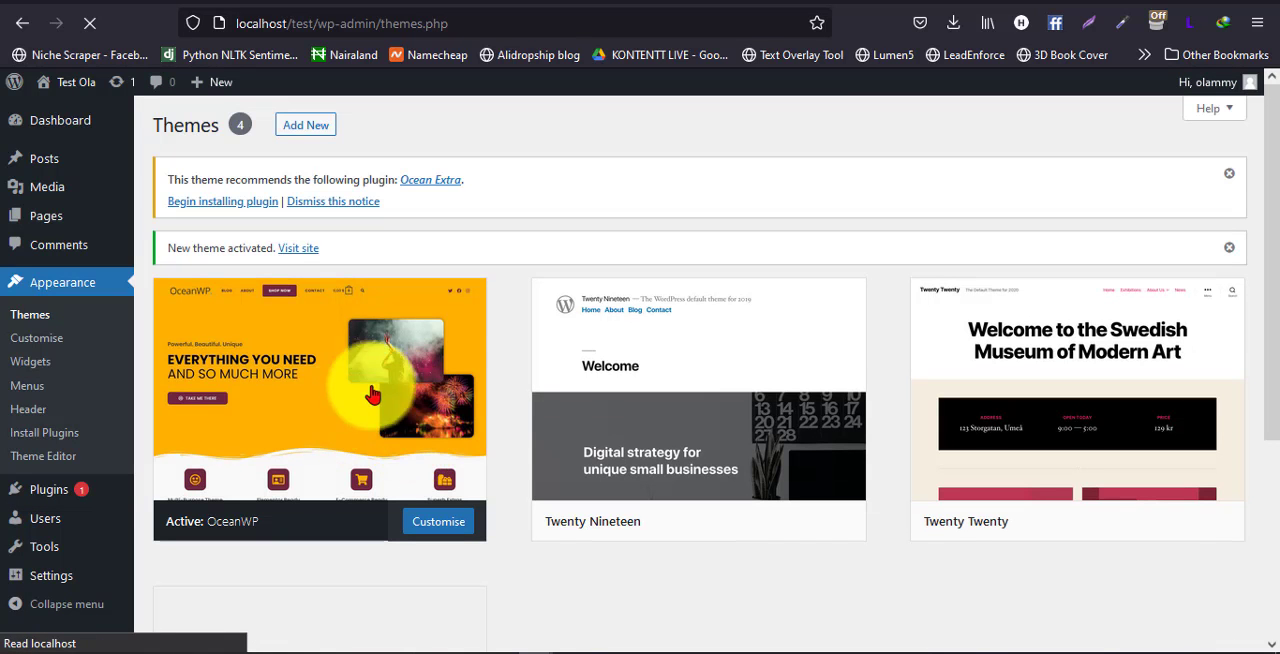
# Review the installed themes, and start installing the recommended Ocean Extra plugin from the theme's notice
pyautogui.scroll(-3, 523, 490)
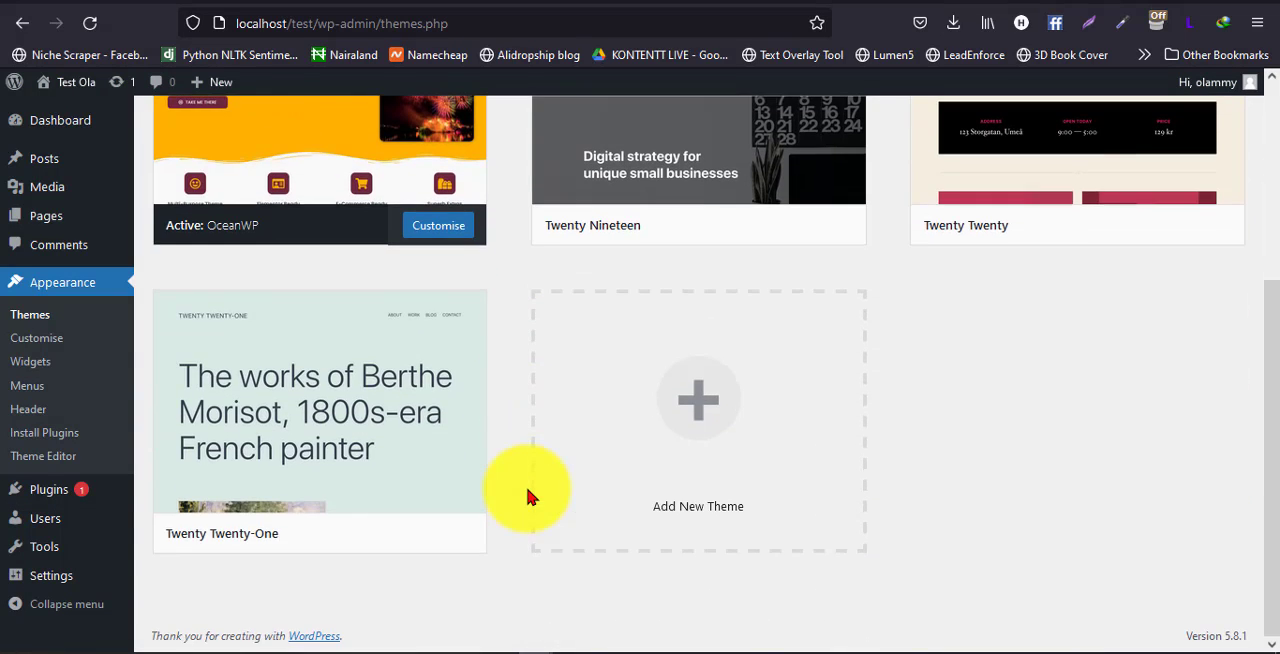
pyautogui.scroll(2, 528, 497)
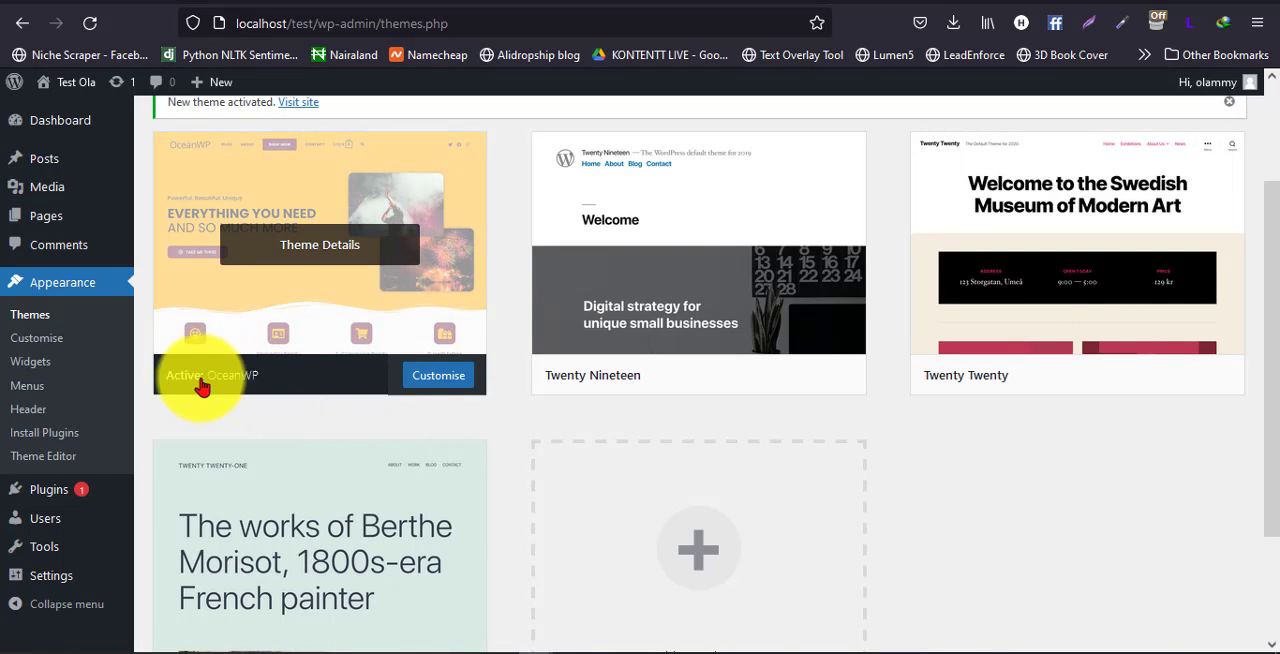
pyautogui.scroll(2, 279, 449)
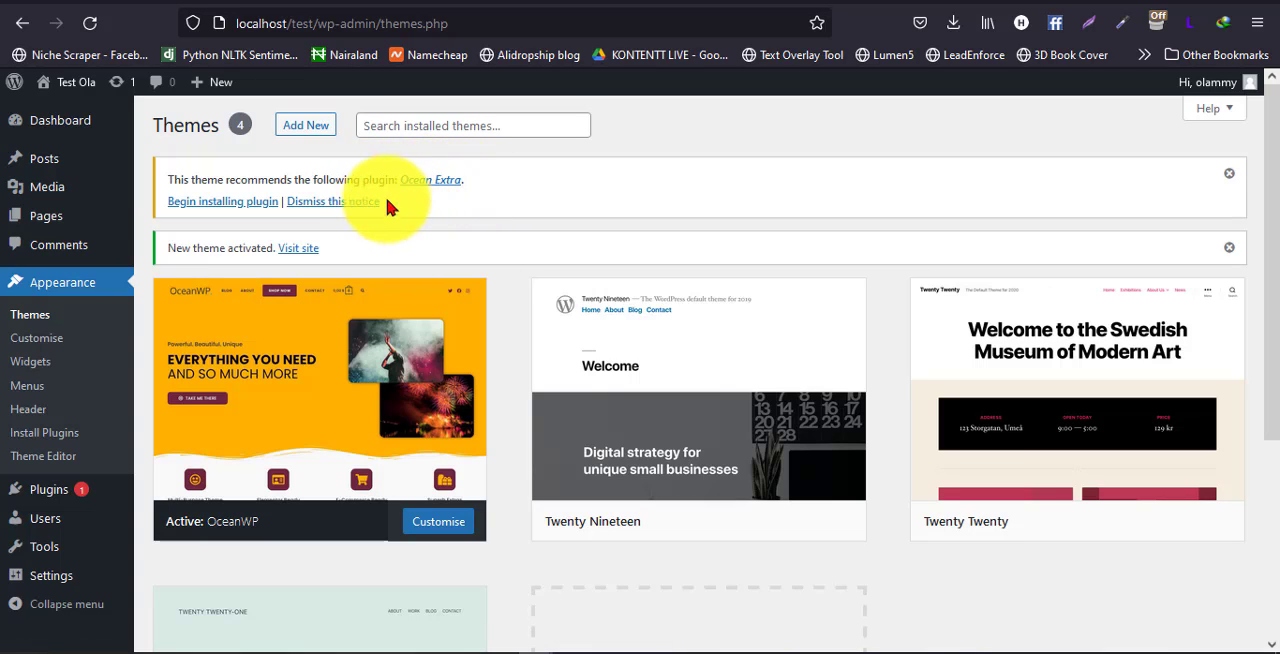
pyautogui.click(240, 204)
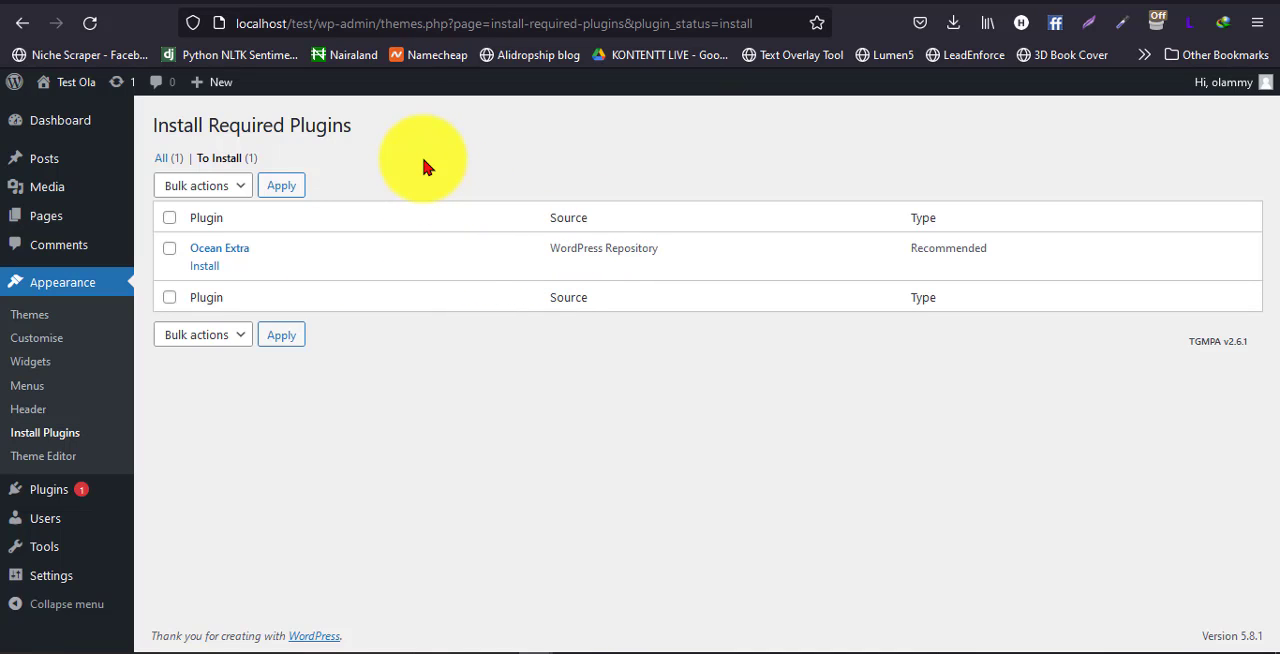
pyautogui.click(204, 266)
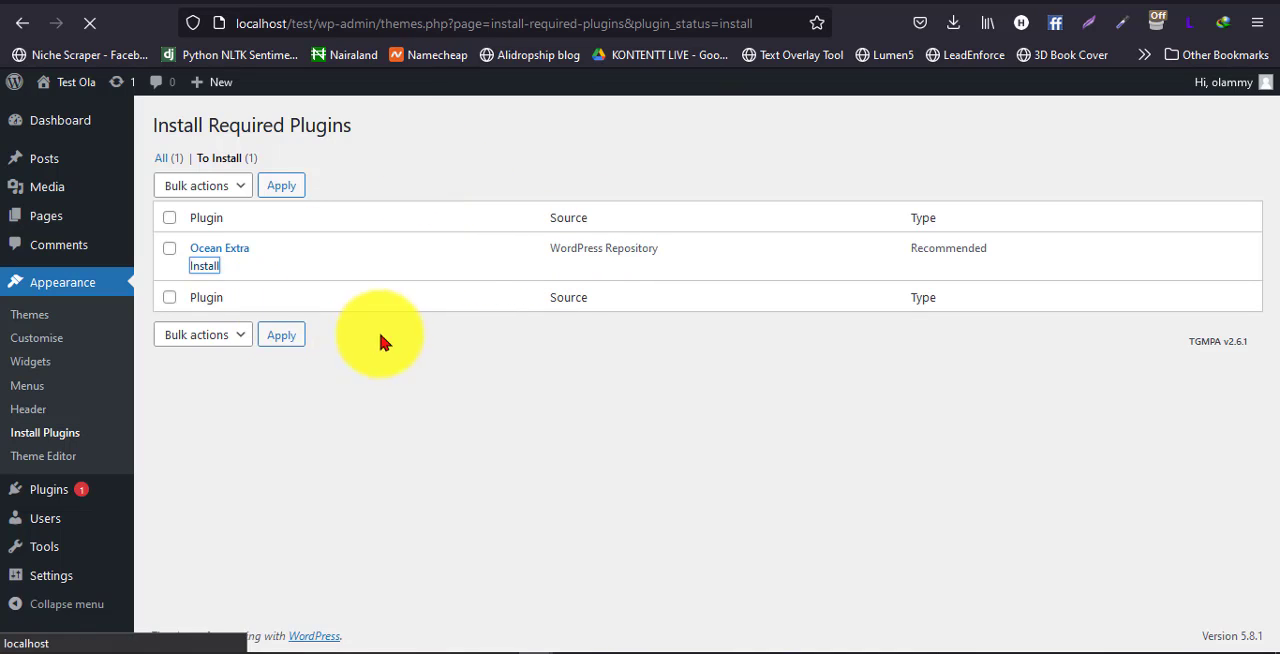
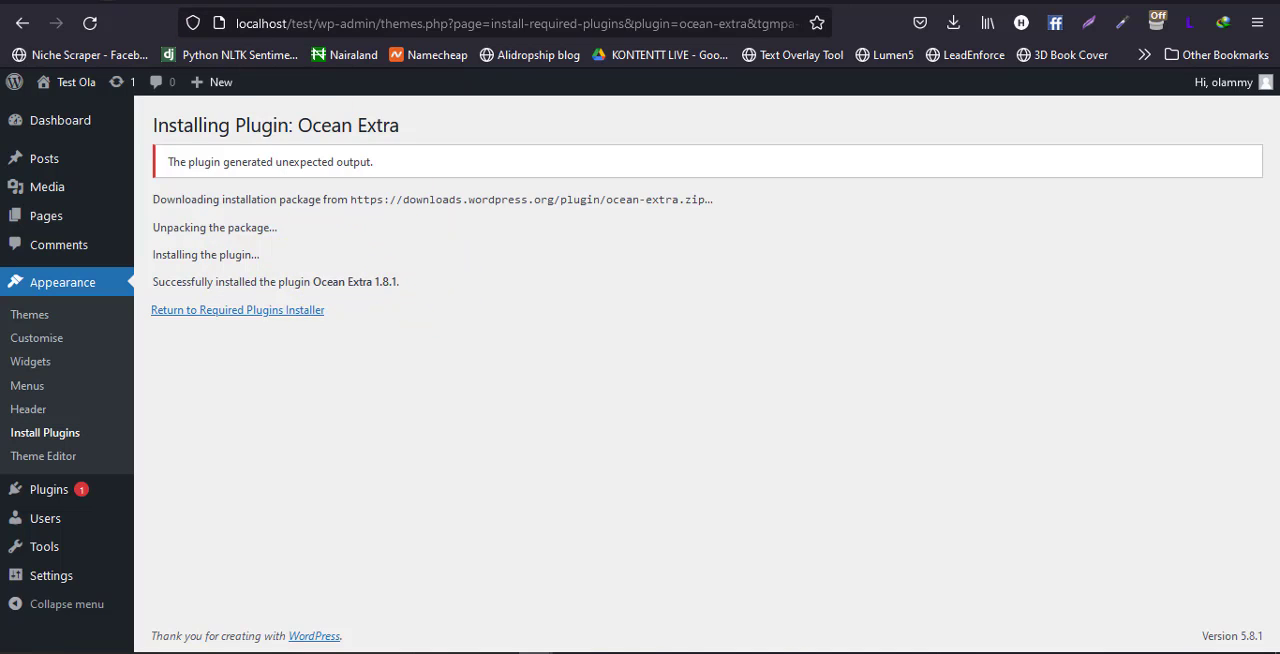
# Open the WordPress.org plugin directory and copy the plugin name Ocean Extra from the site's plugin installation page
pyautogui.click(64, 1)
pyautogui.scroll(5, 223, 291)
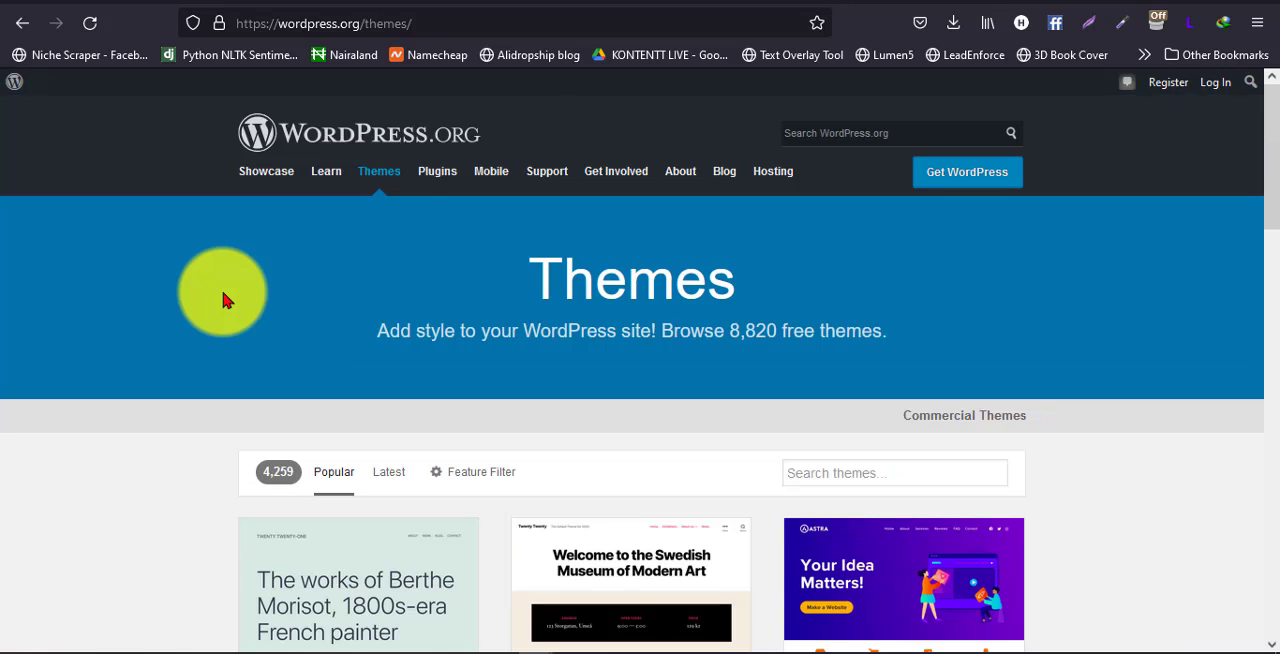
pyautogui.click(437, 171)
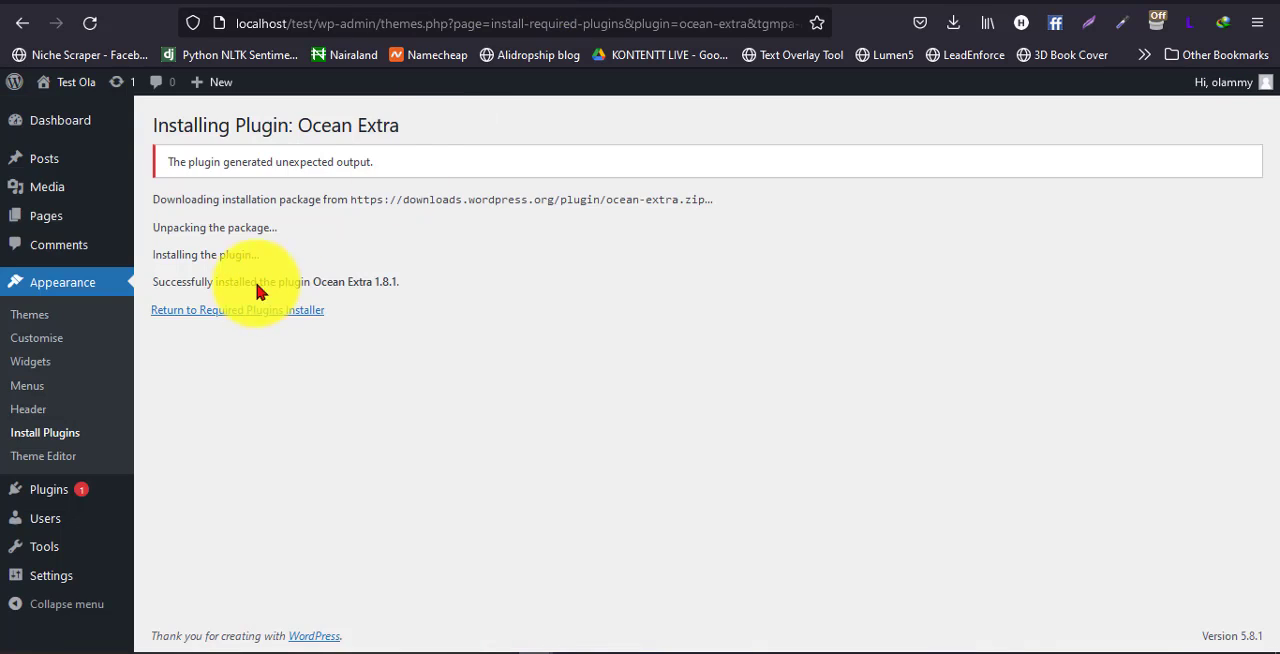
pyautogui.moveTo(298, 124); pyautogui.dragTo(399, 124)
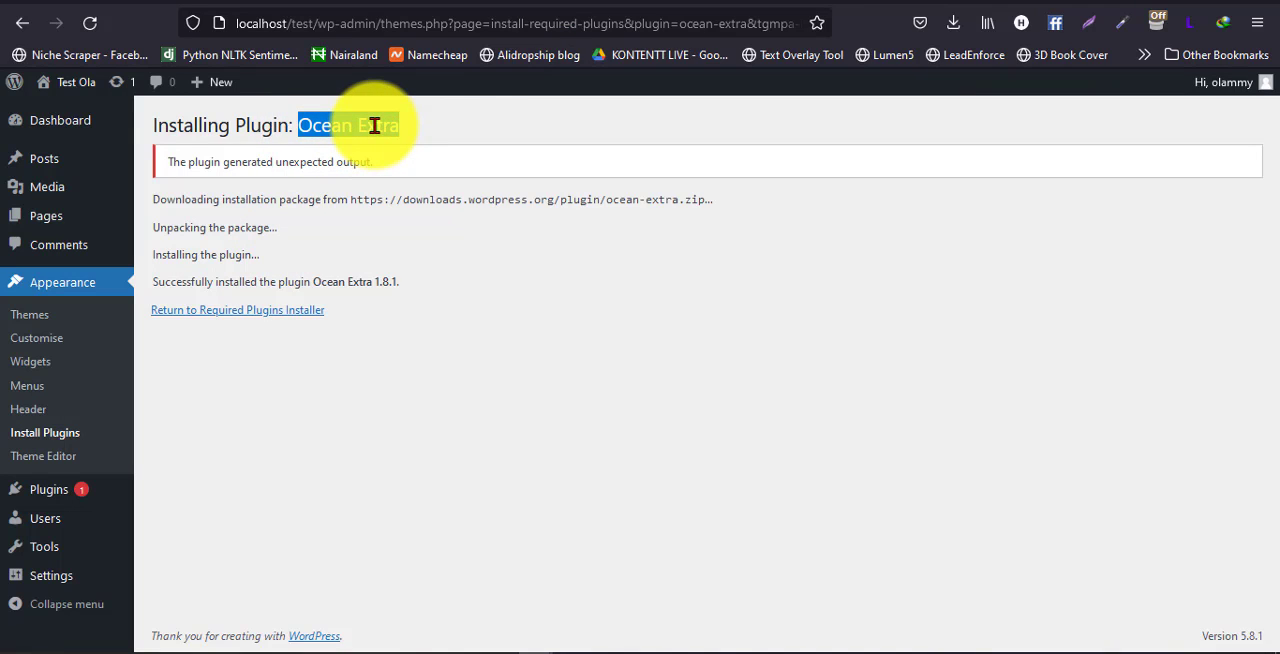
pyautogui.rightClick(396, 137)
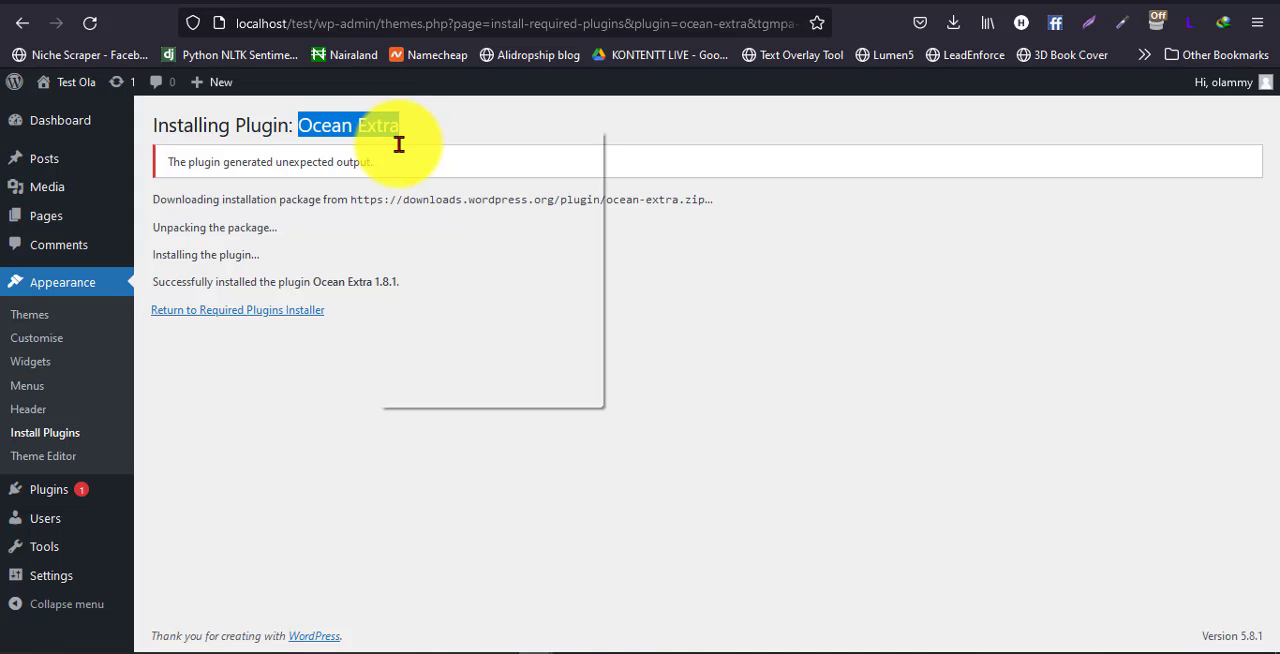
pyautogui.click(425, 146)
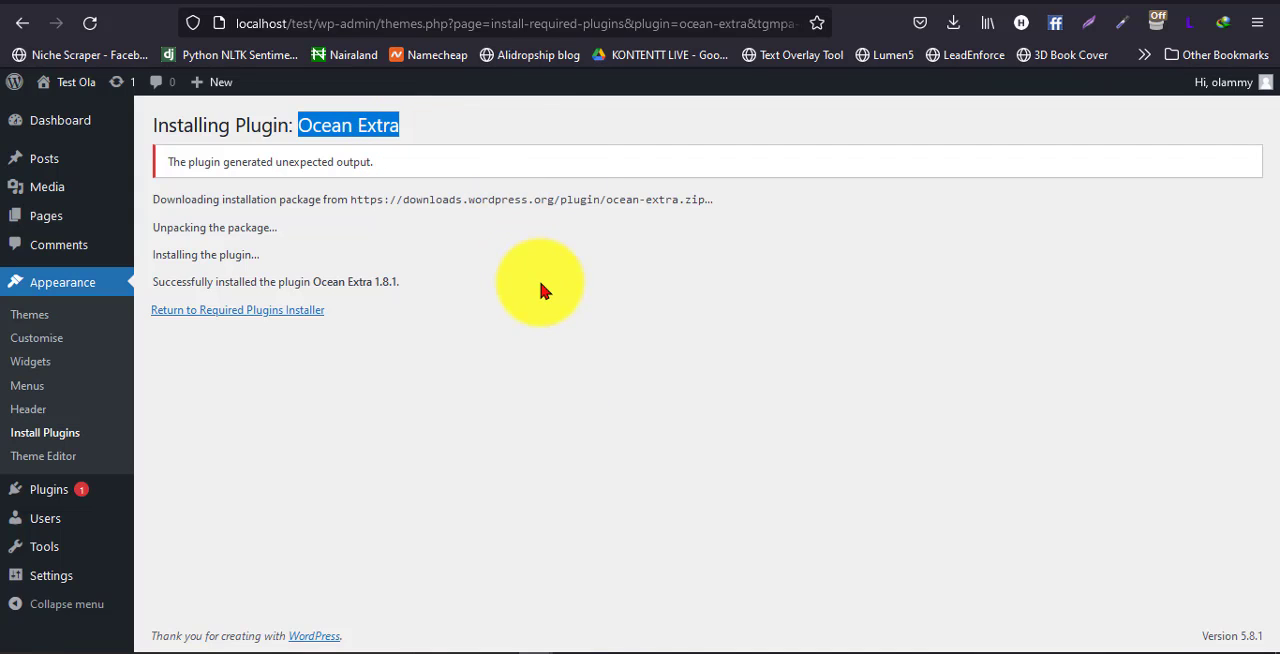
# Search the WordPress.org plugin directory for the copied name Ocean Extra
pyautogui.click(113, 1)
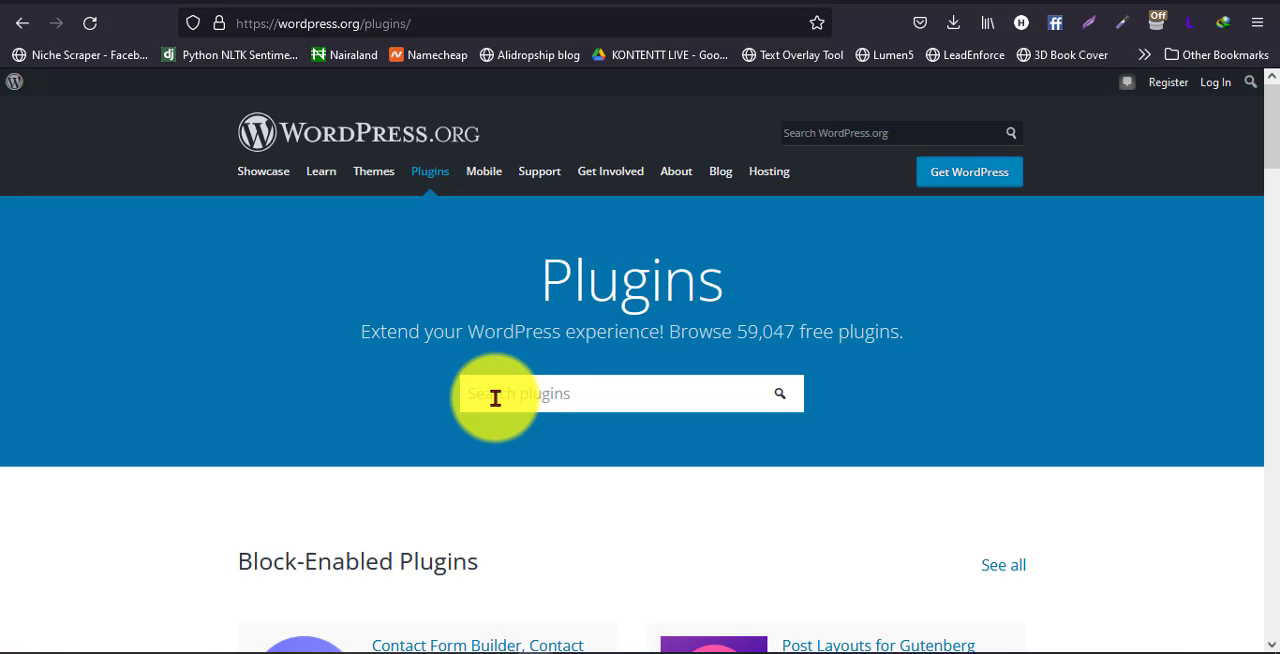
pyautogui.click(495, 398)
pyautogui.rightClick(495, 398)
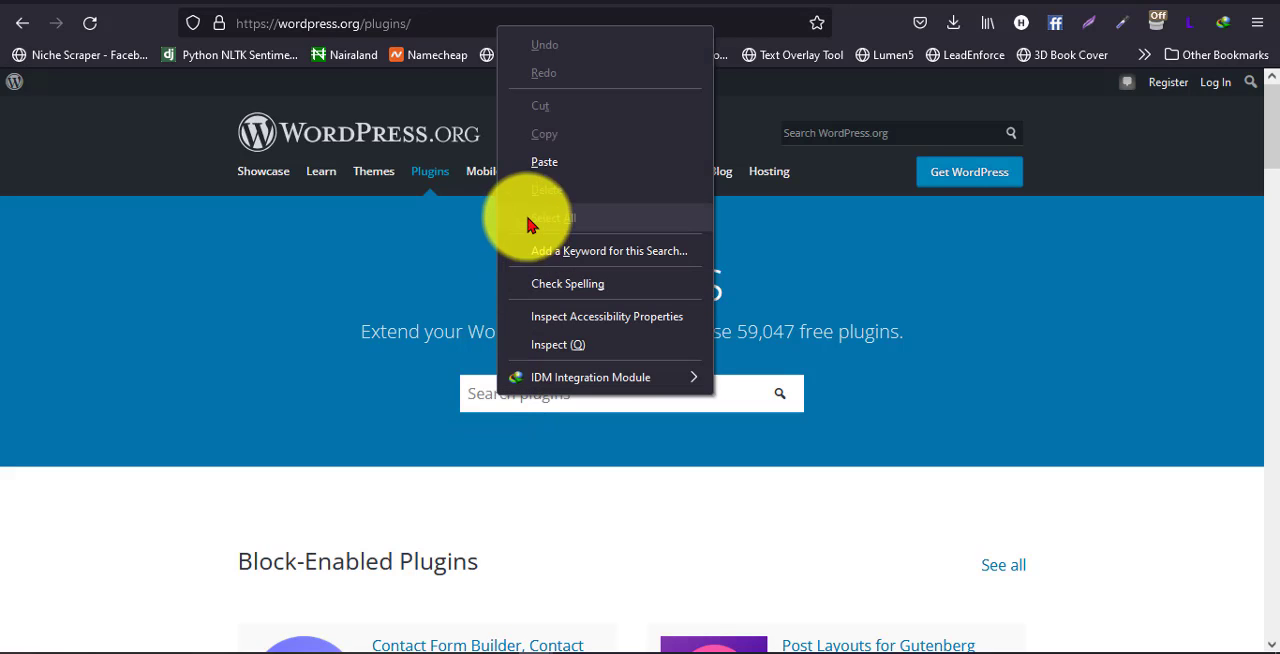
pyautogui.click(549, 163)
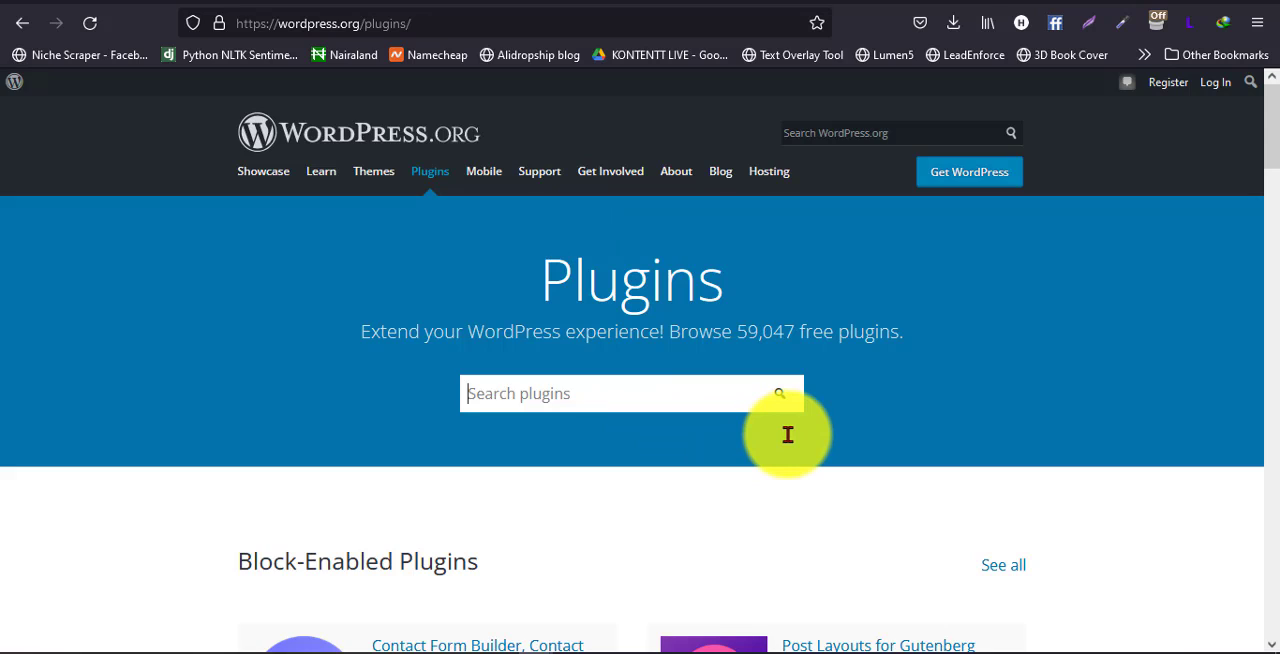
pyautogui.hotkey('ctrl', 'v')
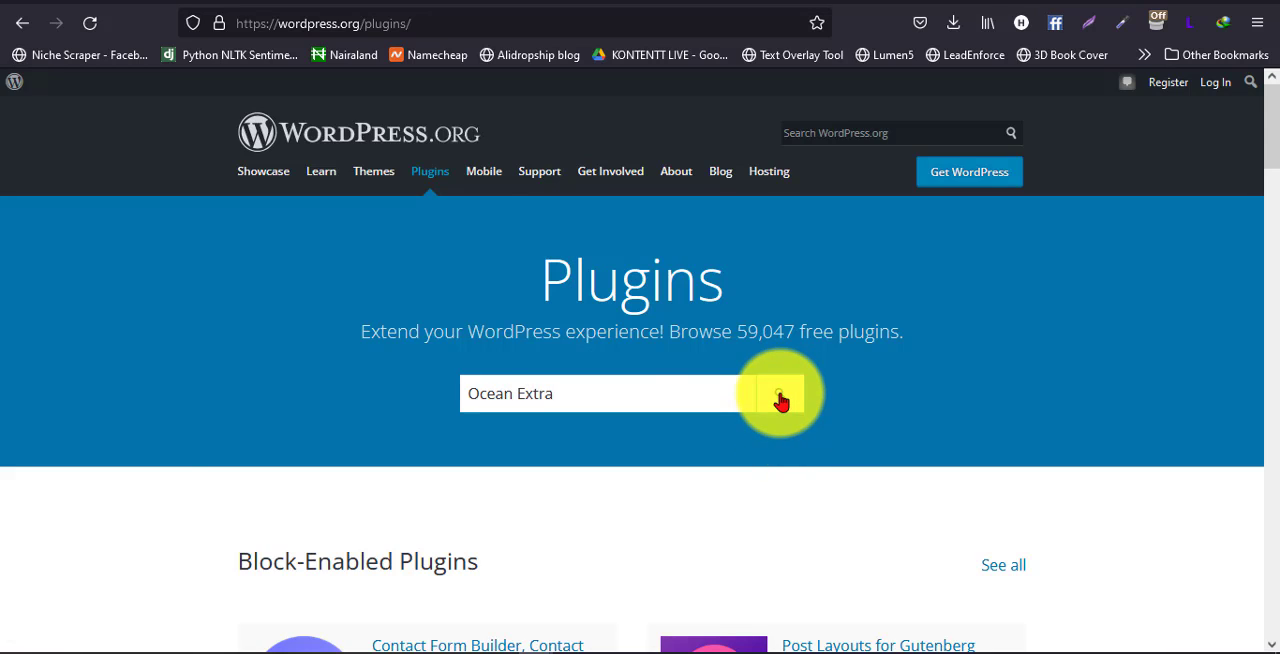
pyautogui.click(780, 398)
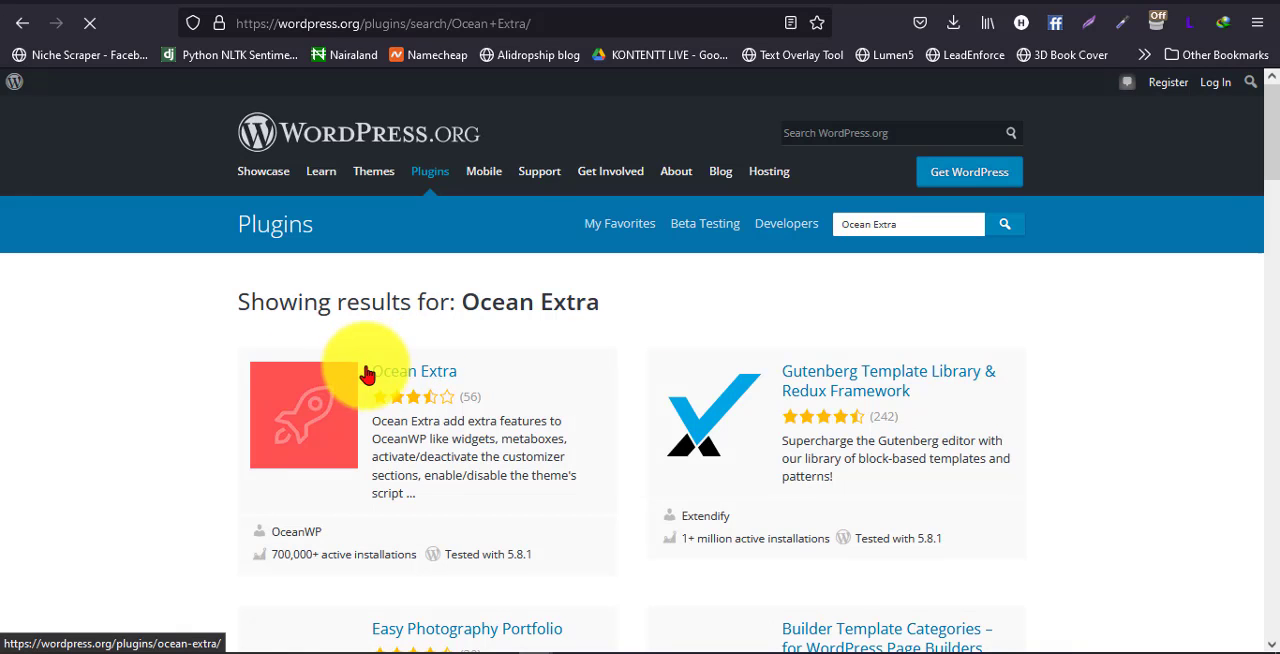
# Open the Ocean Extra plugin's page from the search results and download ocean-extra.zip
pyautogui.click(430, 378)
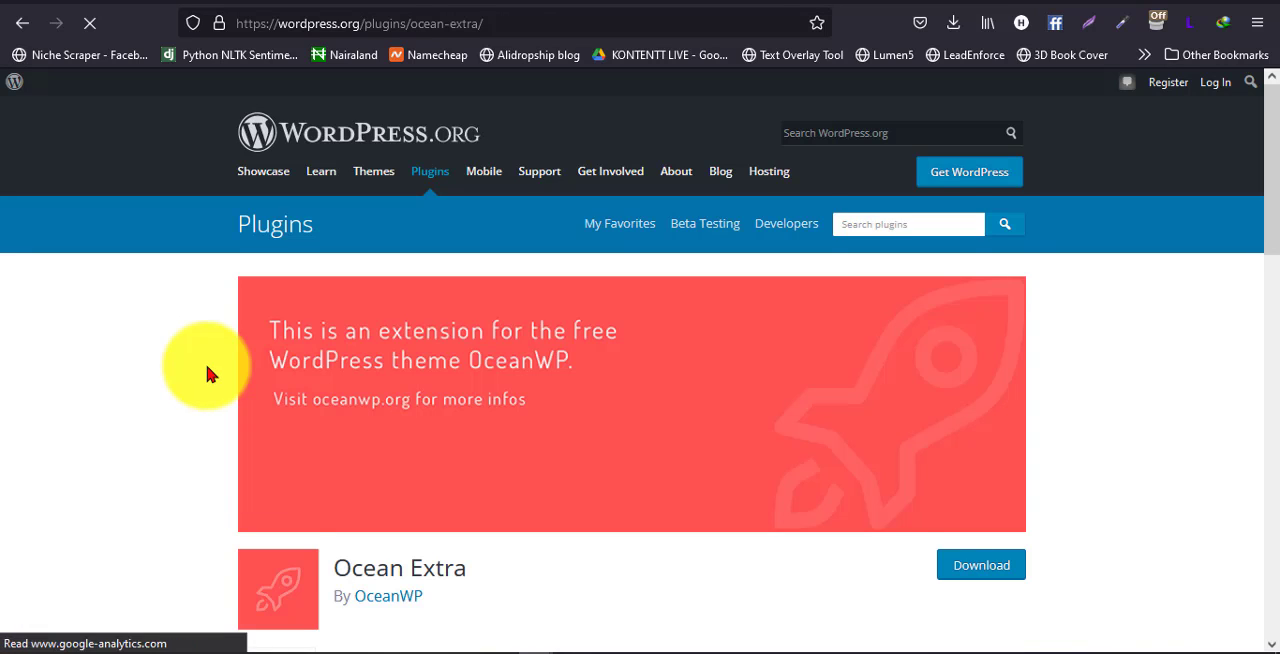
pyautogui.scroll(-3, 663, 371)
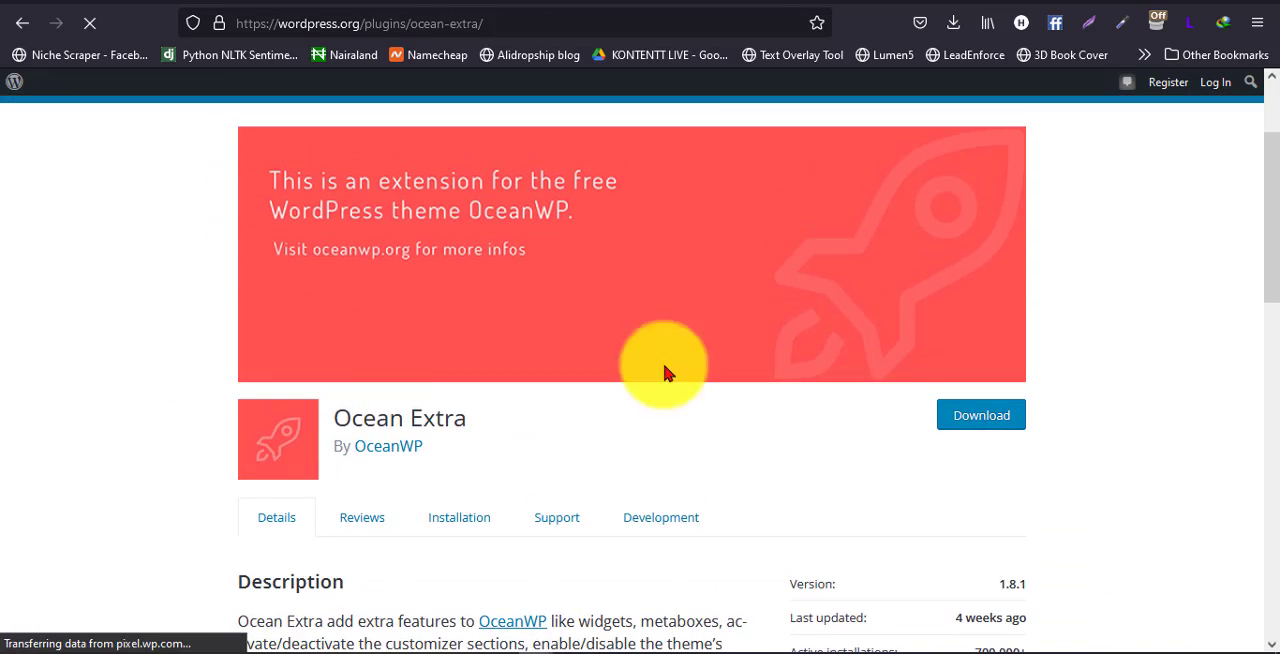
pyautogui.click(983, 420)
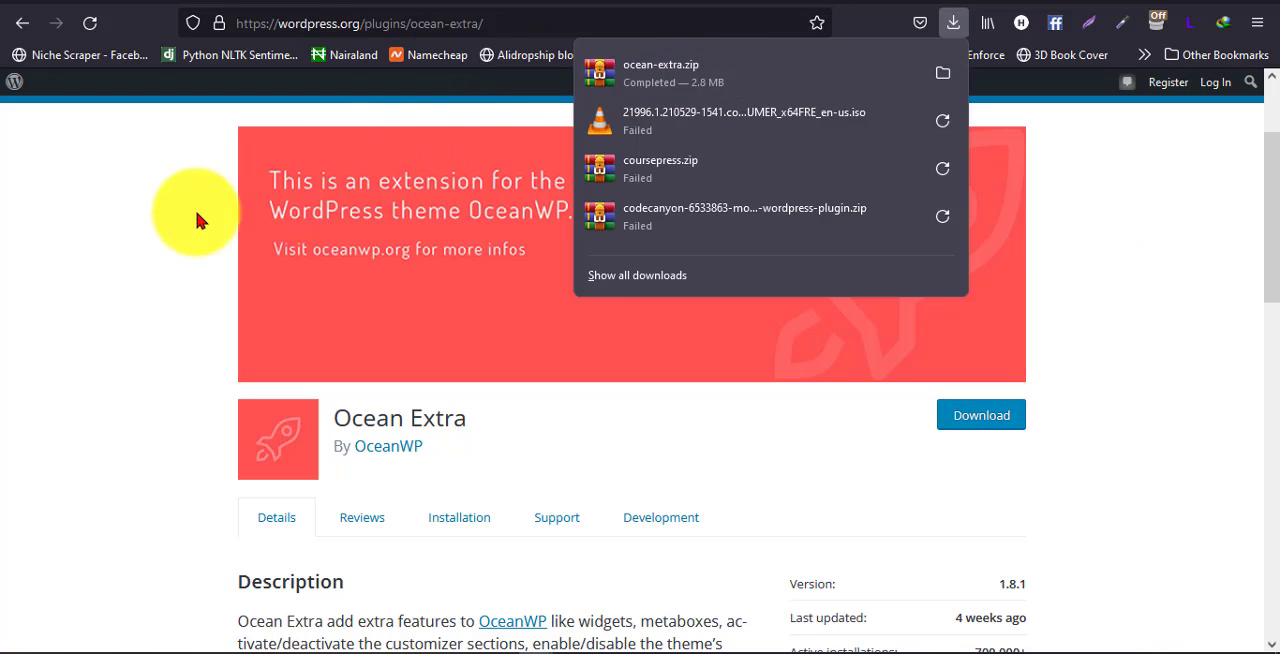
pyautogui.click(142, 225)
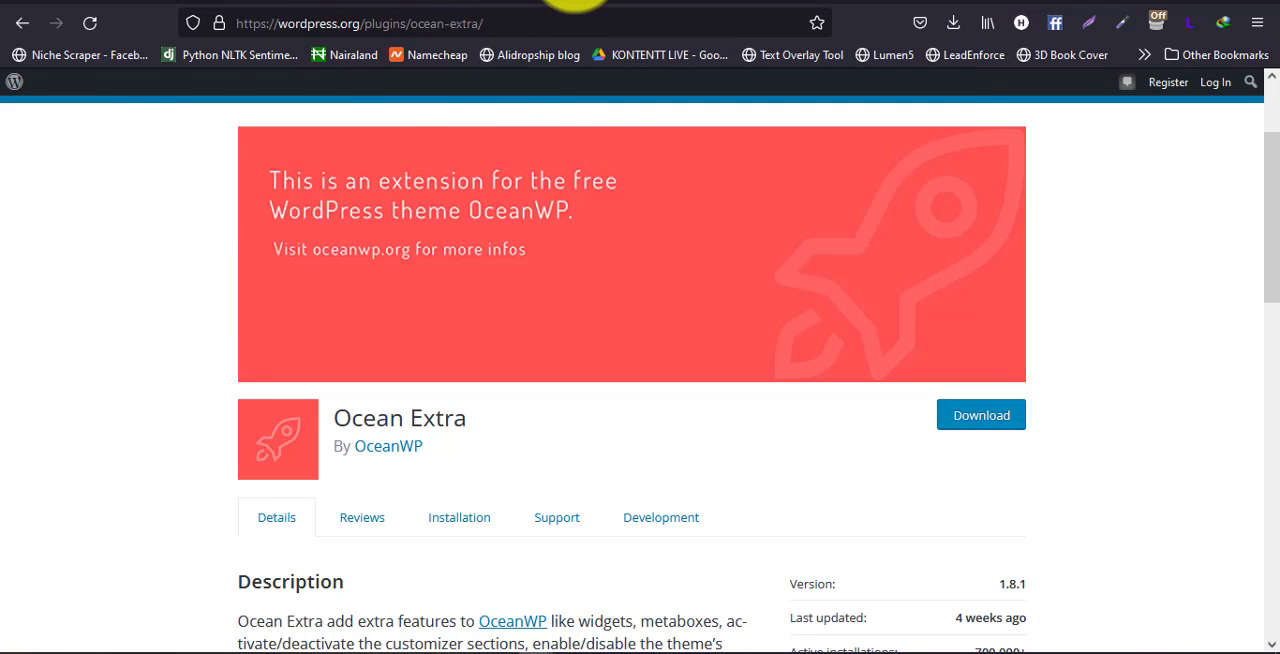
# Try to install Ocean Extra on the site by uploading ocean-extra.zip from the Downloads folder as a new plugin
pyautogui.click(571, 1)
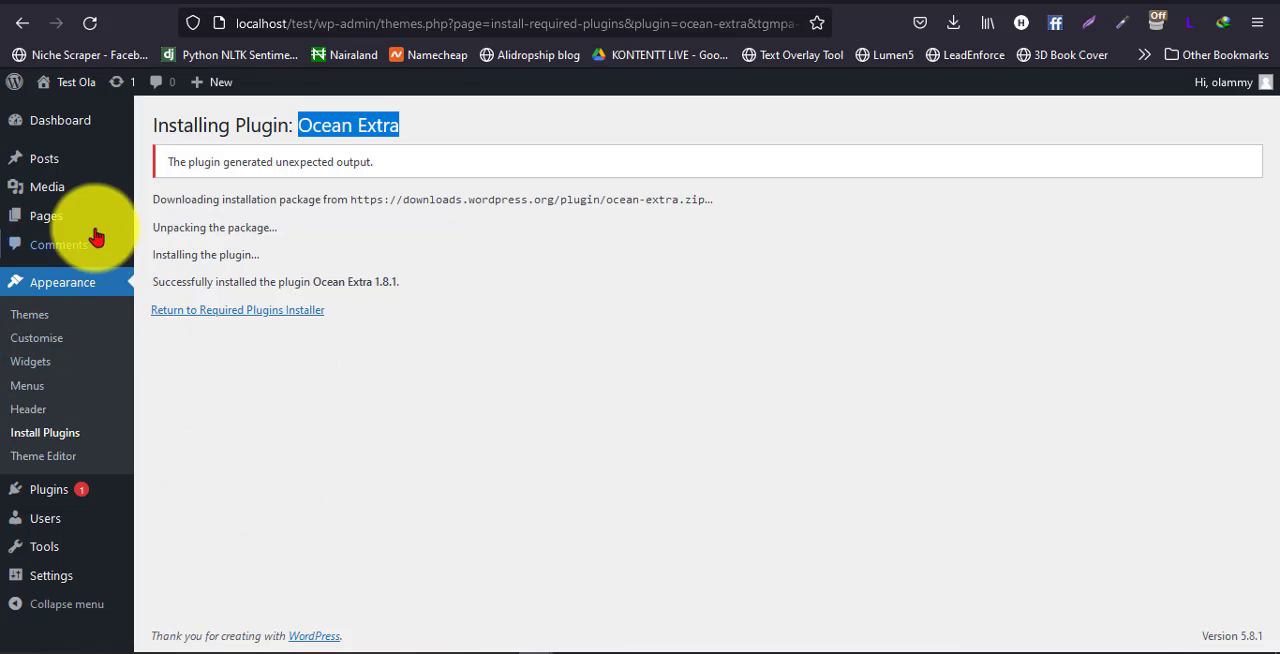
pyautogui.moveTo(30, 492)
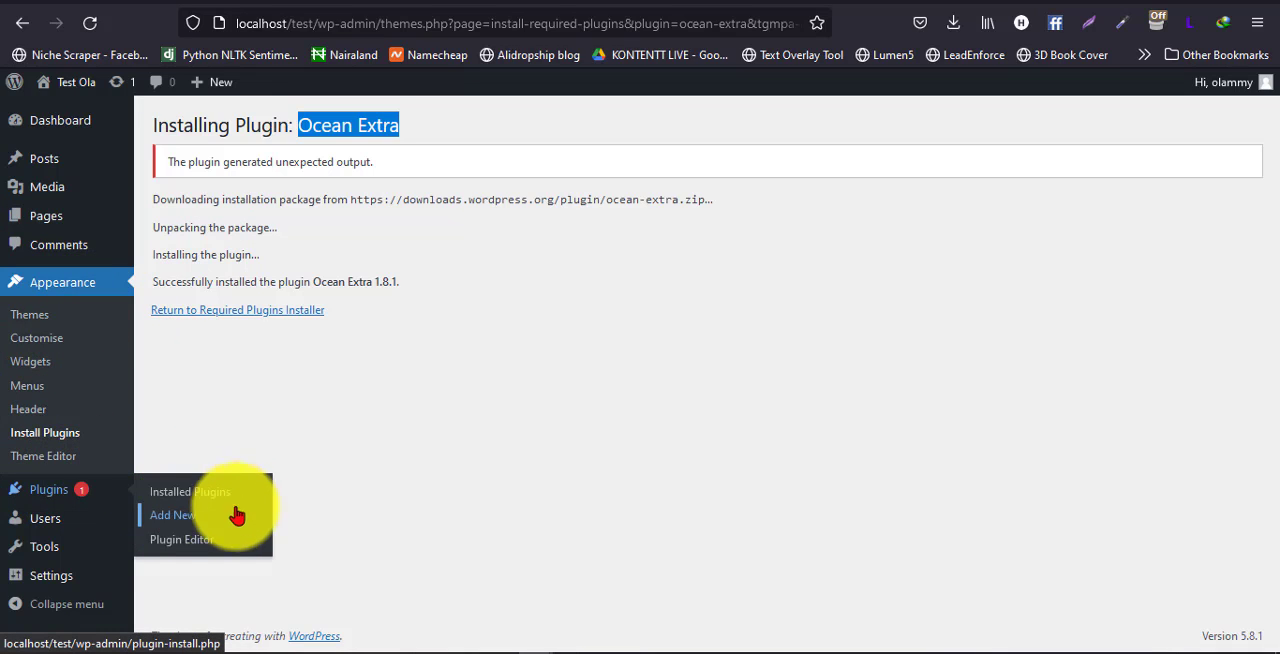
pyautogui.click(165, 527)
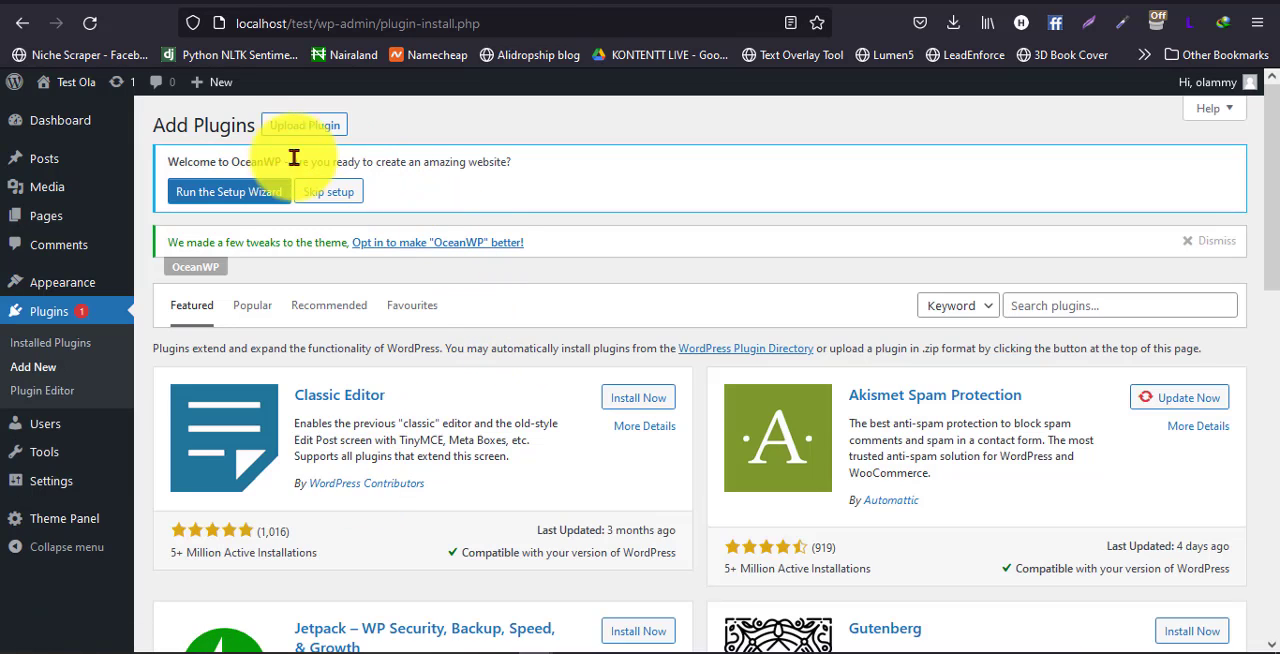
pyautogui.click(306, 125)
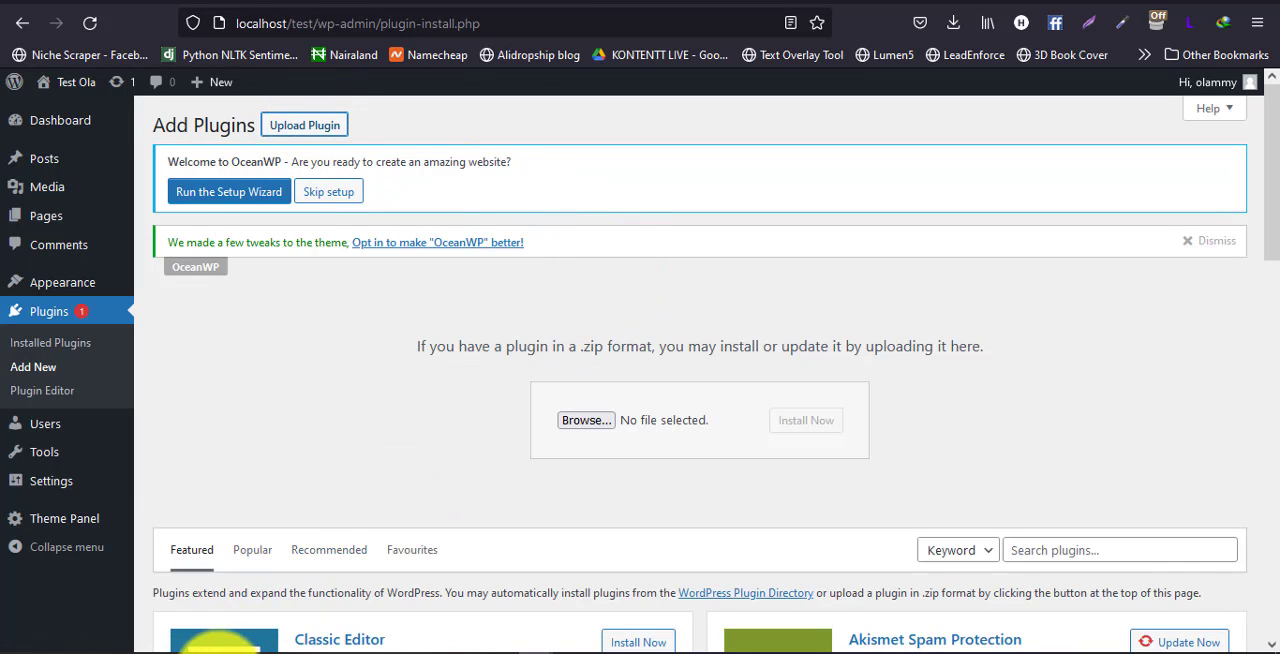
pyautogui.click(219, 653)
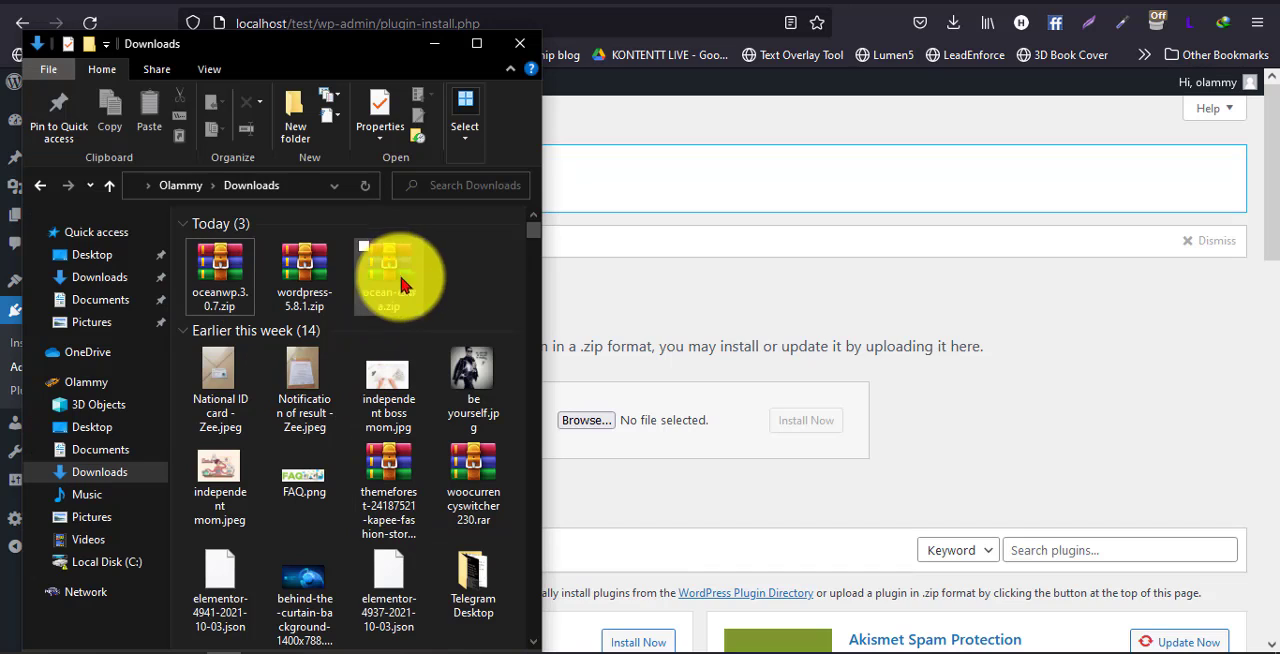
pyautogui.click(378, 288)
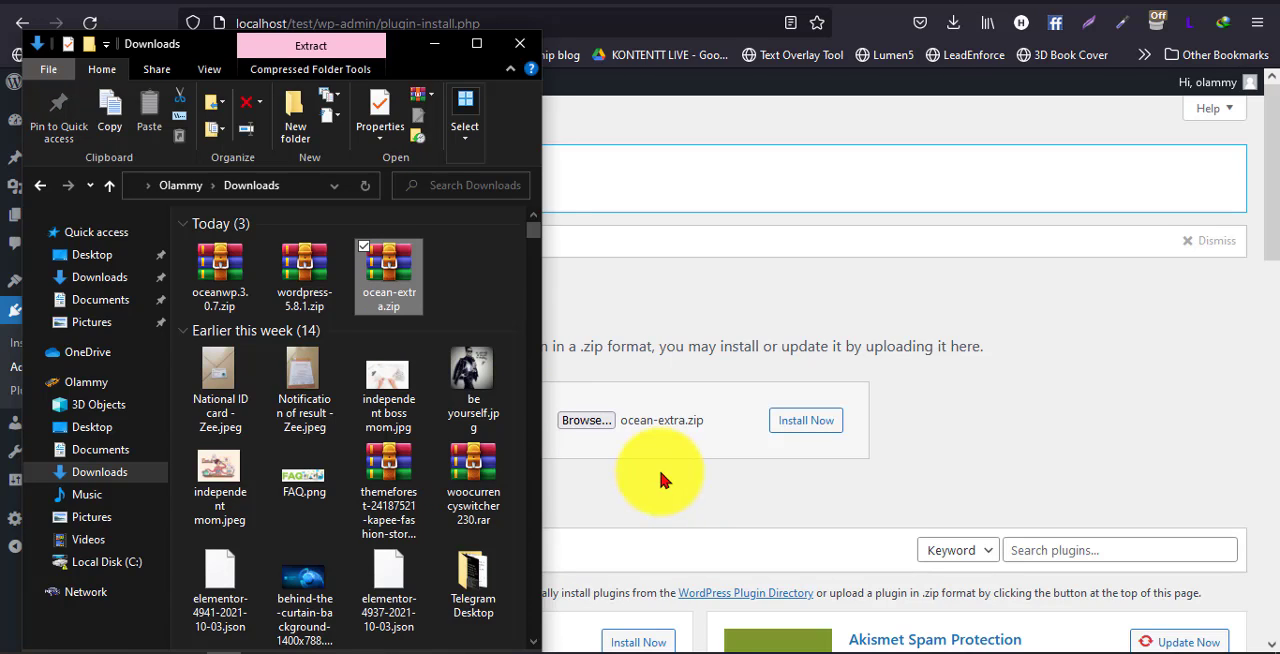
pyautogui.click(812, 424)
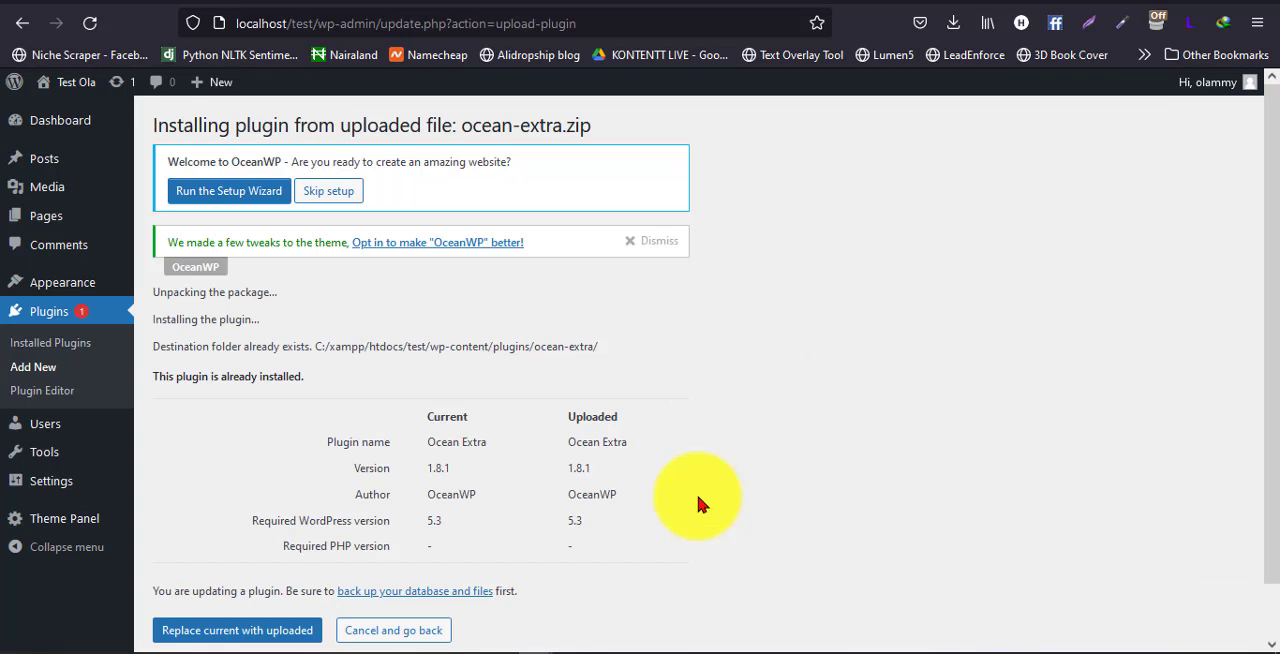
# Leave the plugin upload result and check Ocean Extra's status in the site's list of installed plugins
pyautogui.scroll(-1, 524, 492)
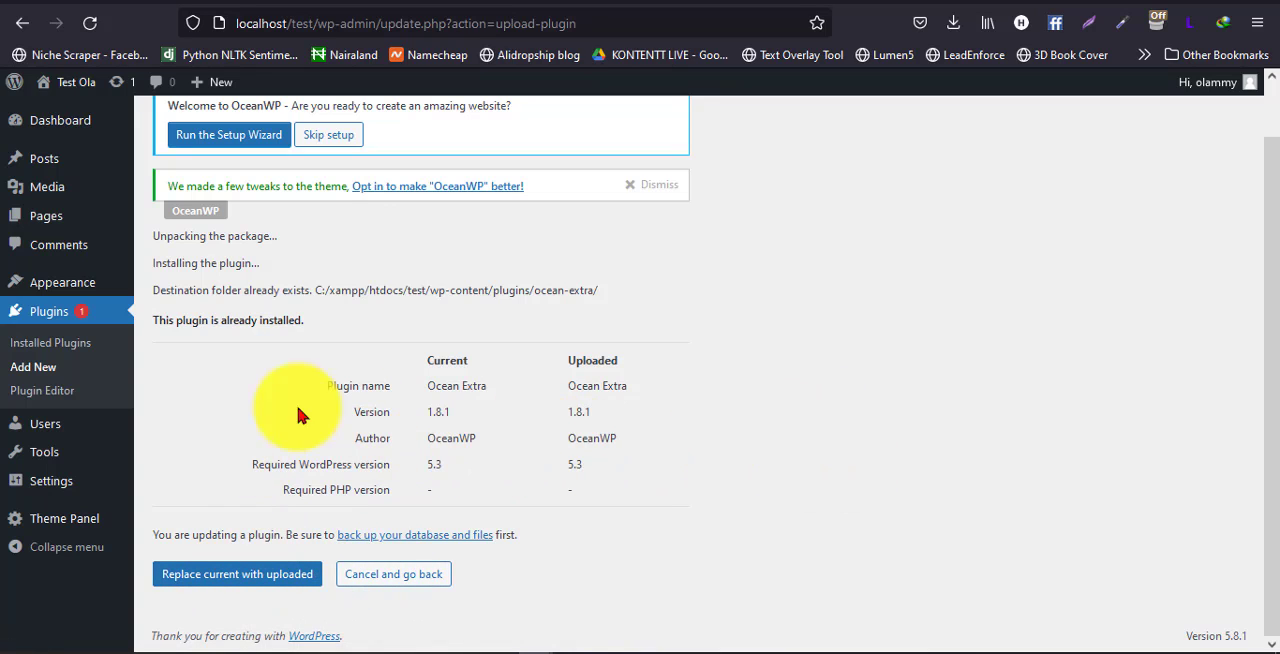
pyautogui.click(47, 350)
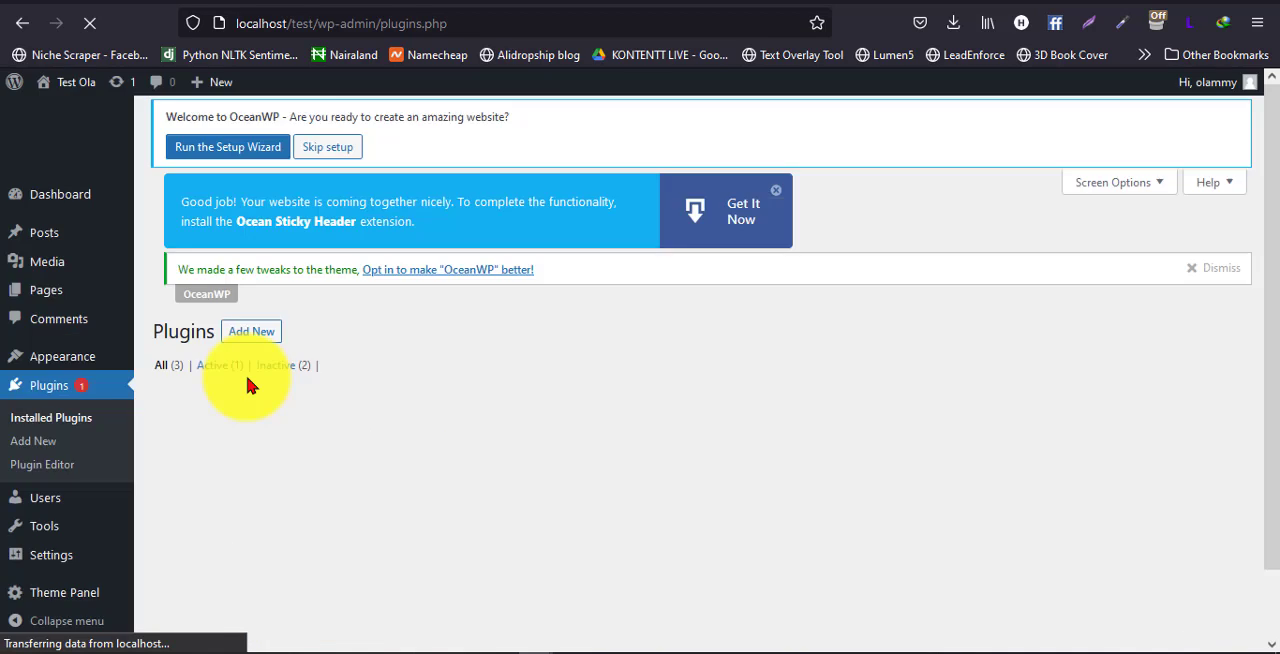
pyautogui.scroll(-2, 300, 437)
pyautogui.scroll(-1, 316, 450)
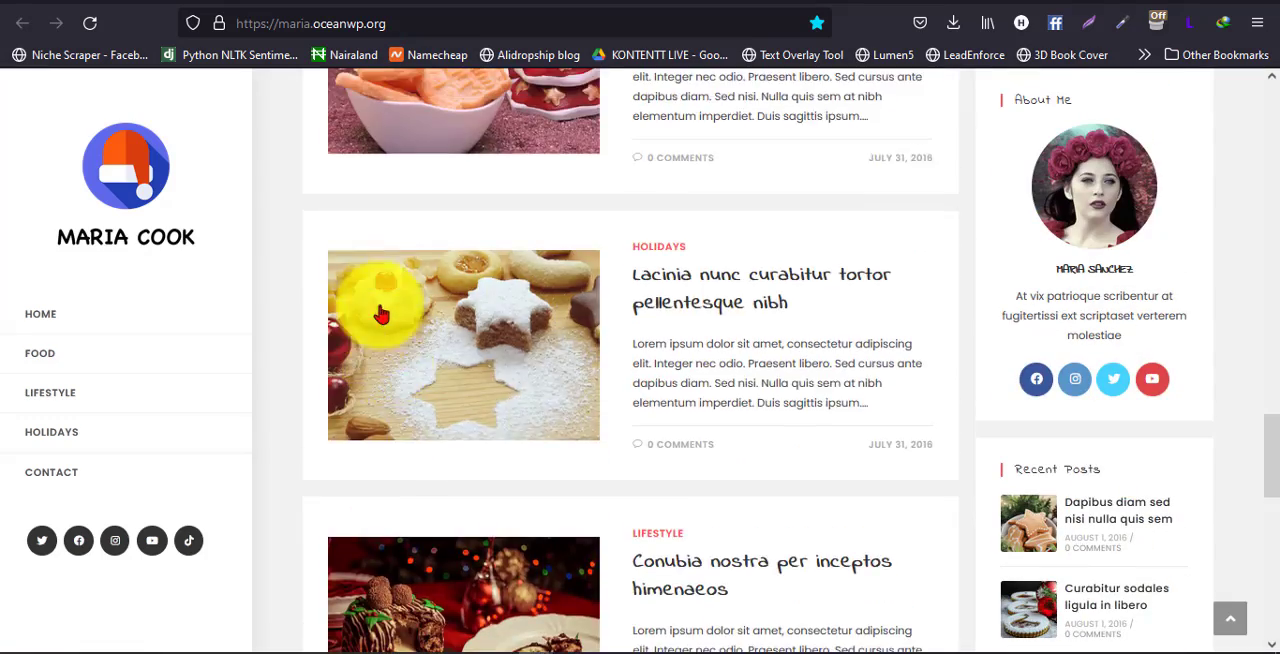
# Examine the layout of the Maria Cook demo site at maria.oceanwp.org, from its blog posts and sidebar to the footer
pyautogui.scroll(-15, 624, 264)
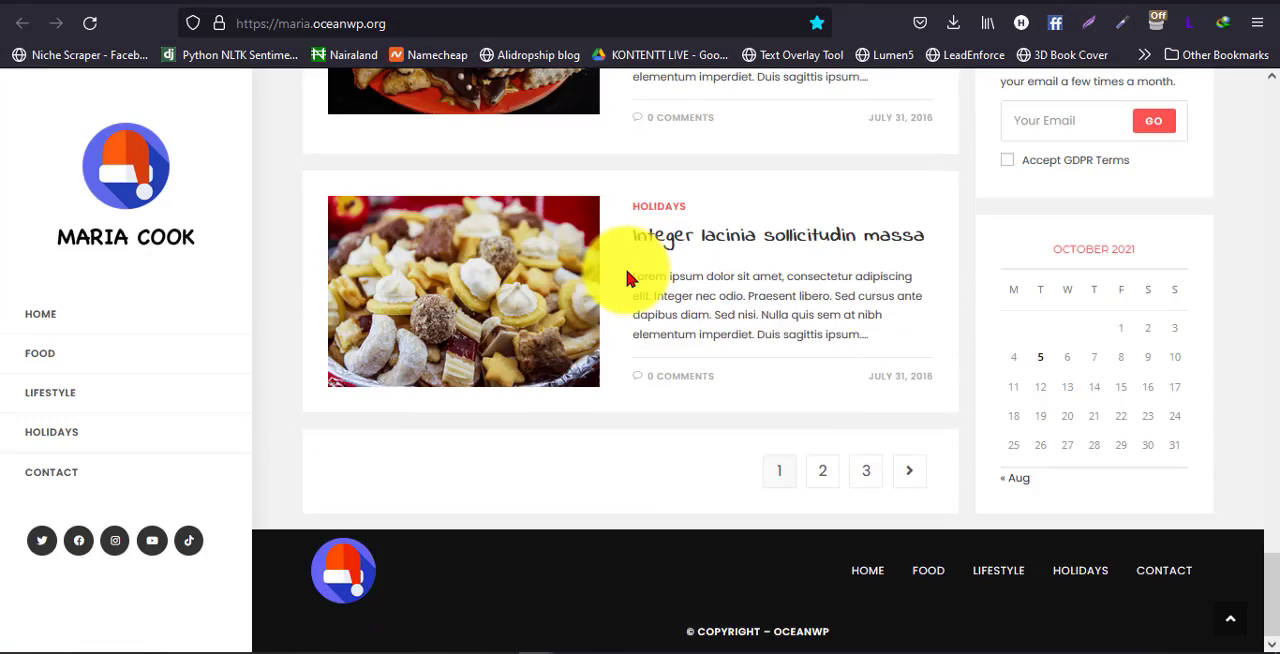
pyautogui.scroll(15, 626, 277)
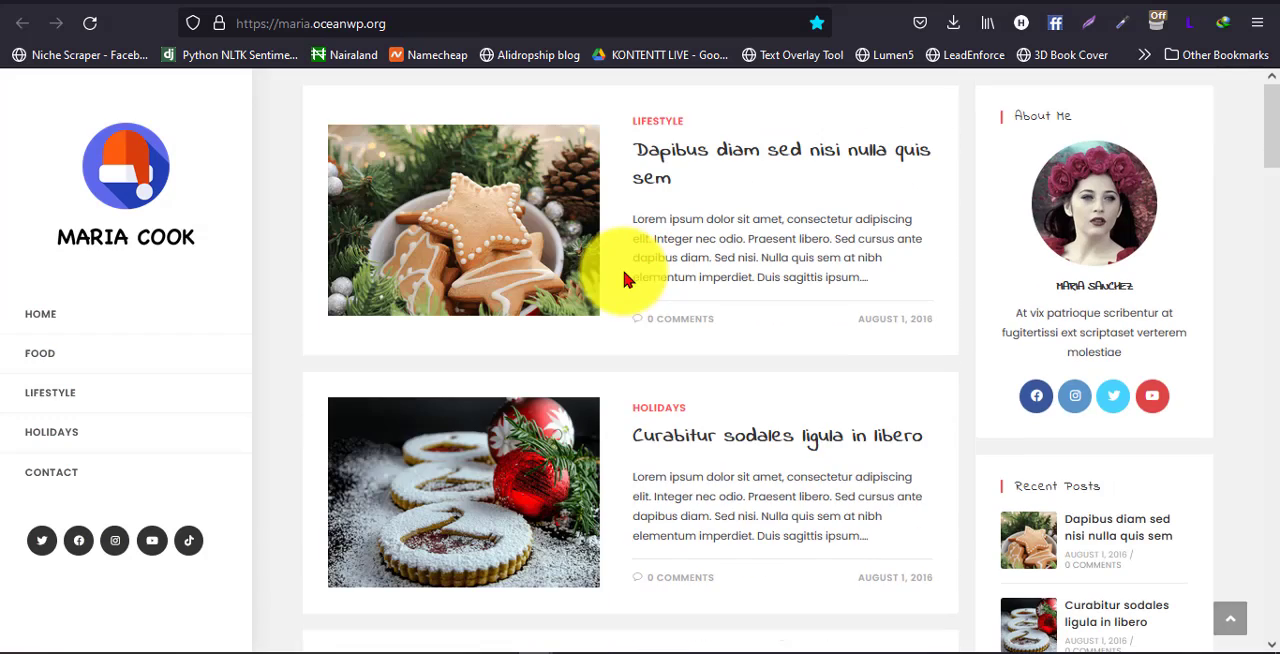
pyautogui.scroll(-2, 624, 272)
pyautogui.scroll(2, 624, 271)
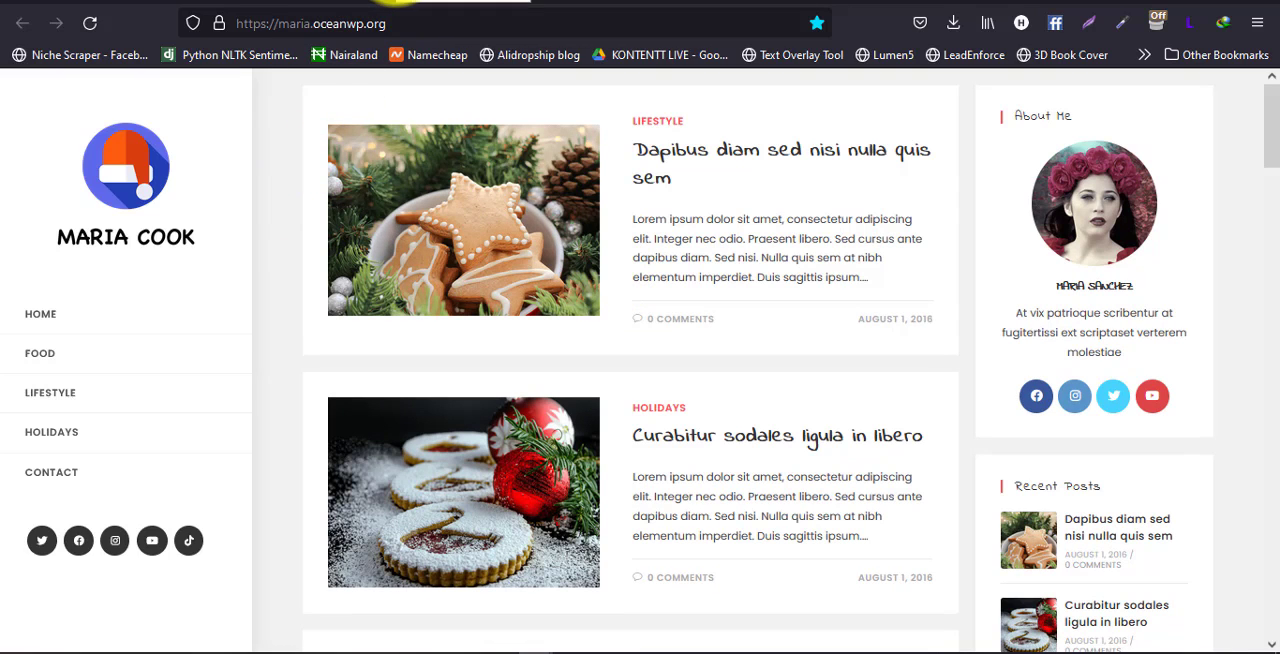
pyautogui.scroll(-1, 311, 220)
pyautogui.scroll(1, 283, 249)
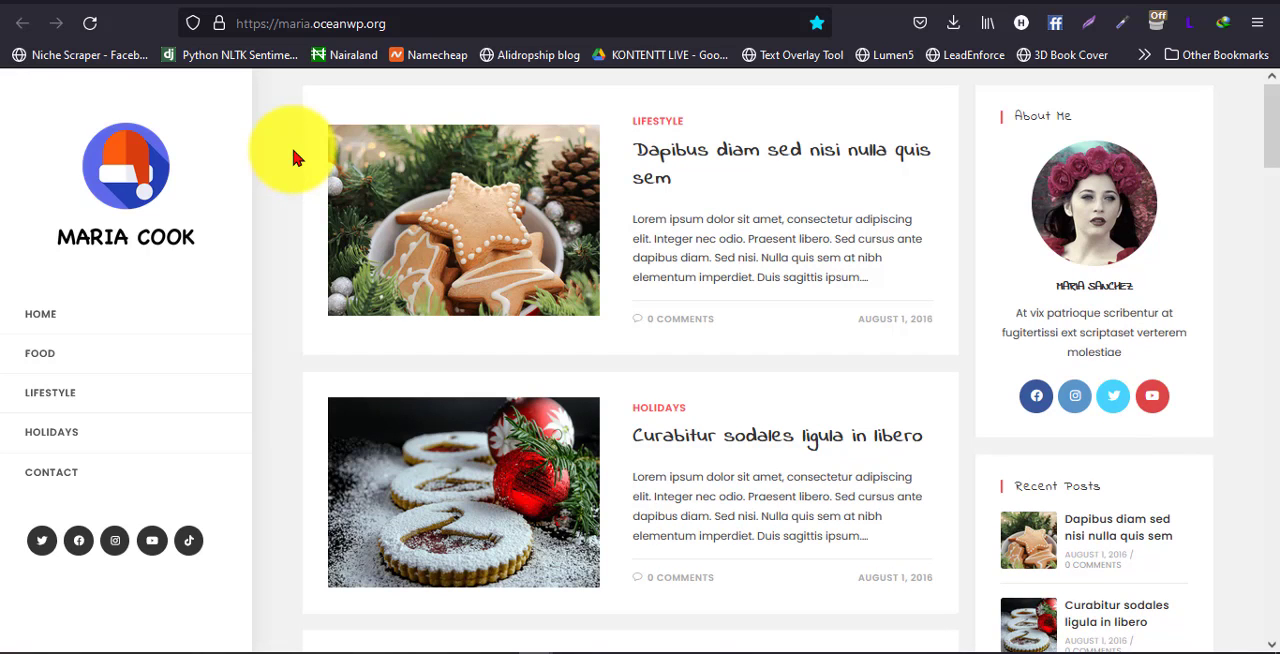
pyautogui.scroll(-1, 200, 200)
pyautogui.scroll(1, 270, 197)
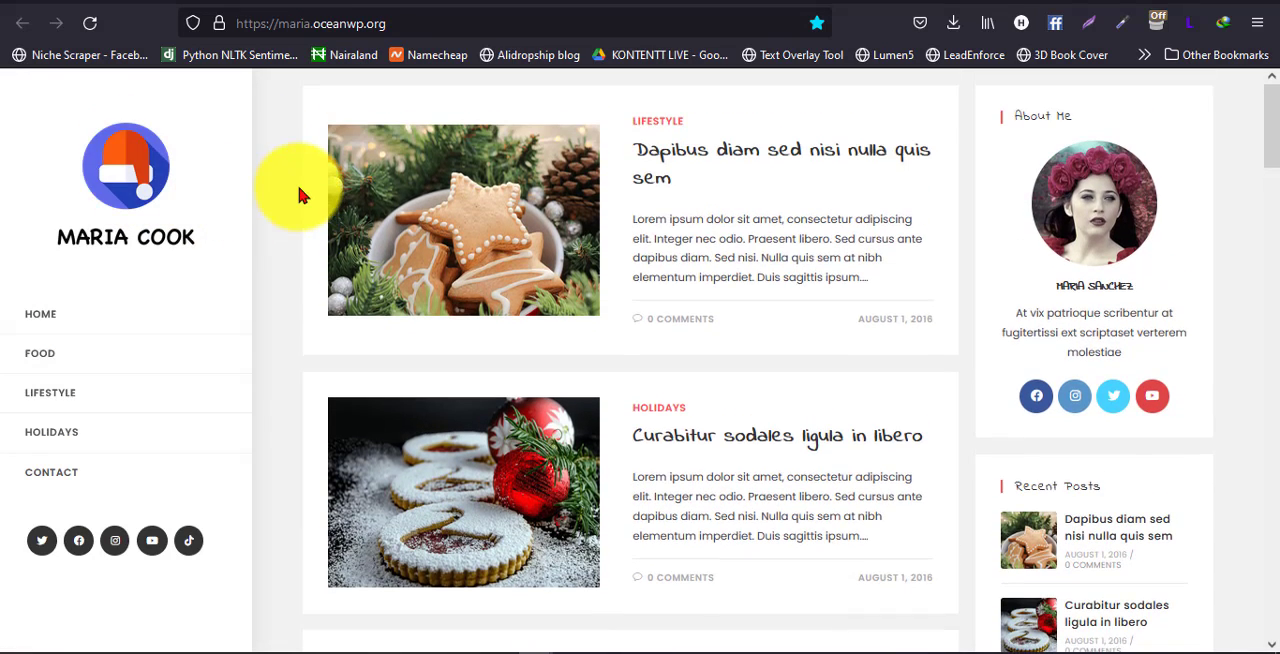